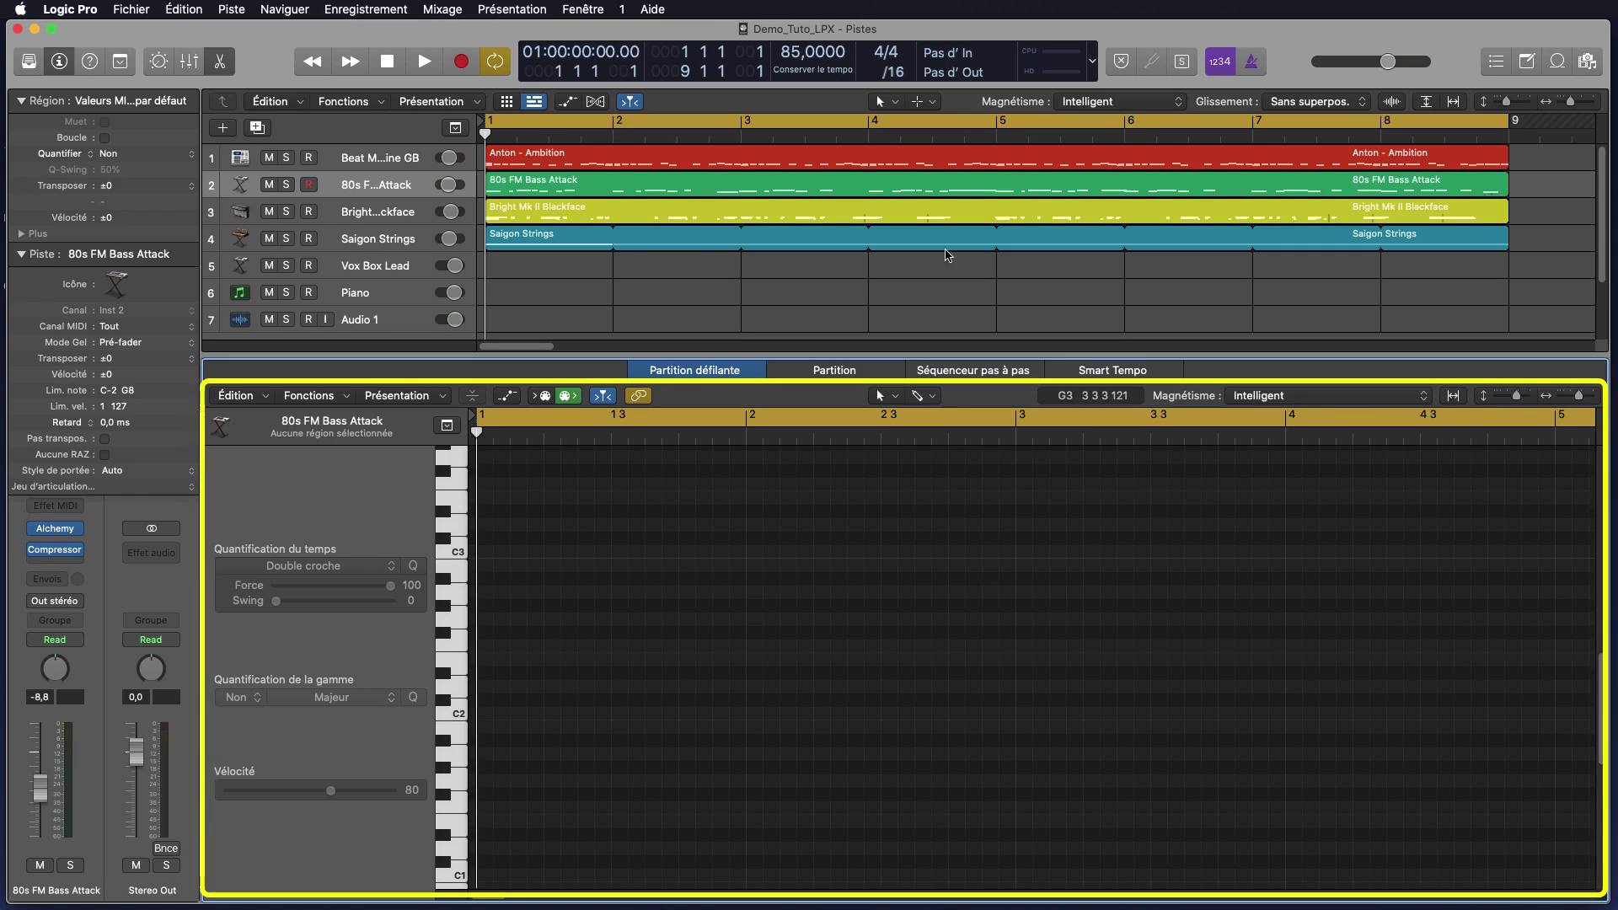
Show the Anton - Ambition drum region in the piano roll and toggle Collapse mode on and off.
click(997, 158)
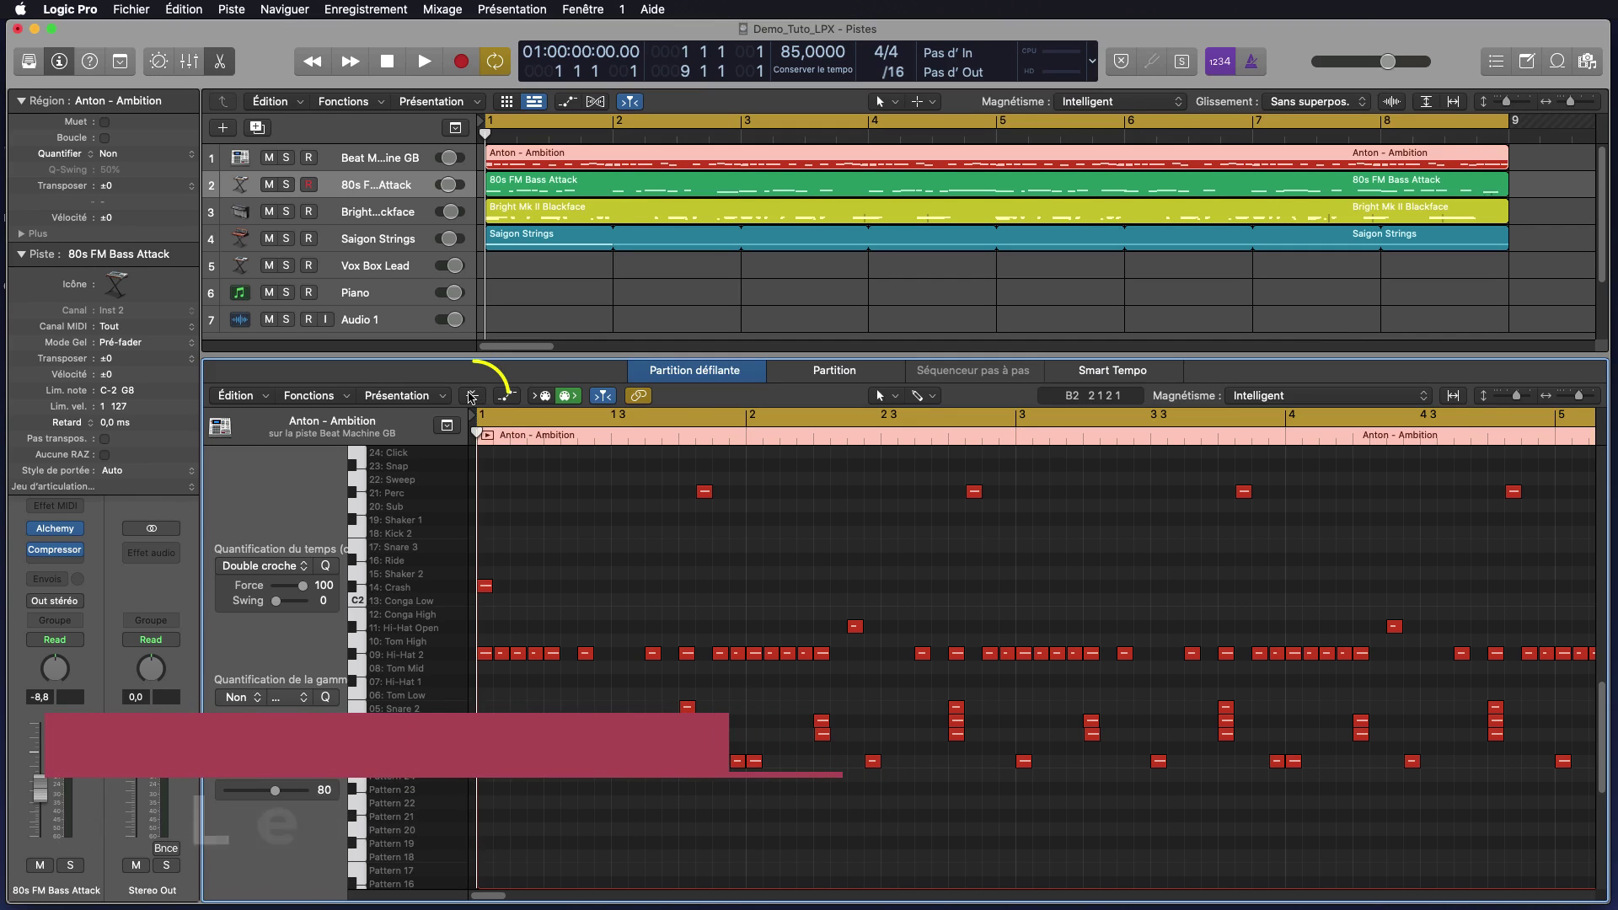
click(473, 396)
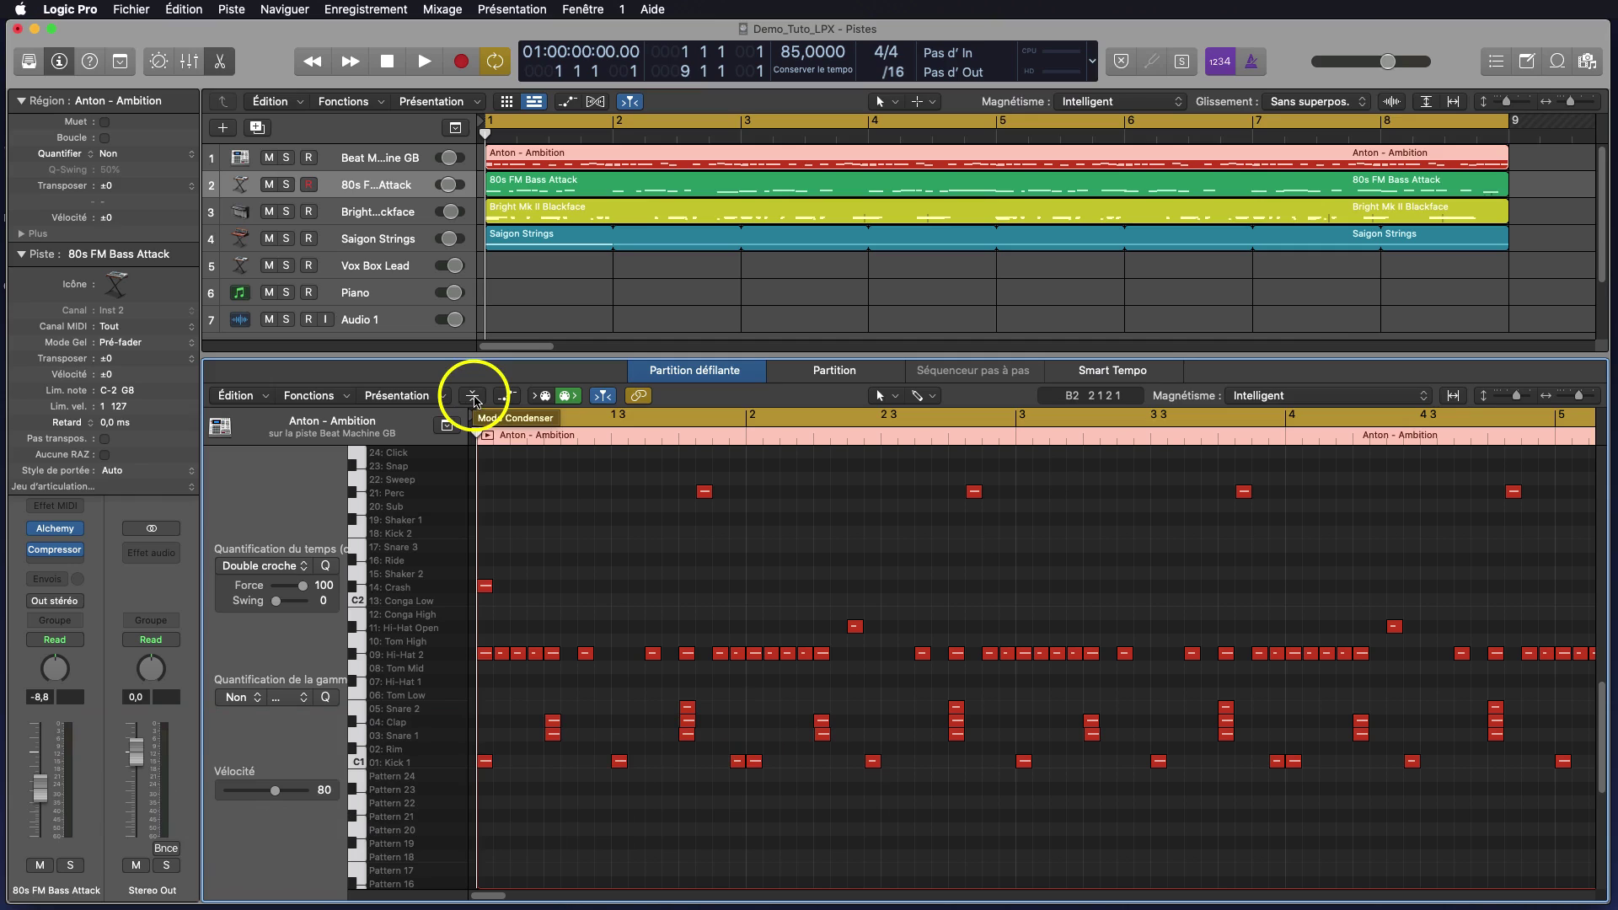
click(473, 396)
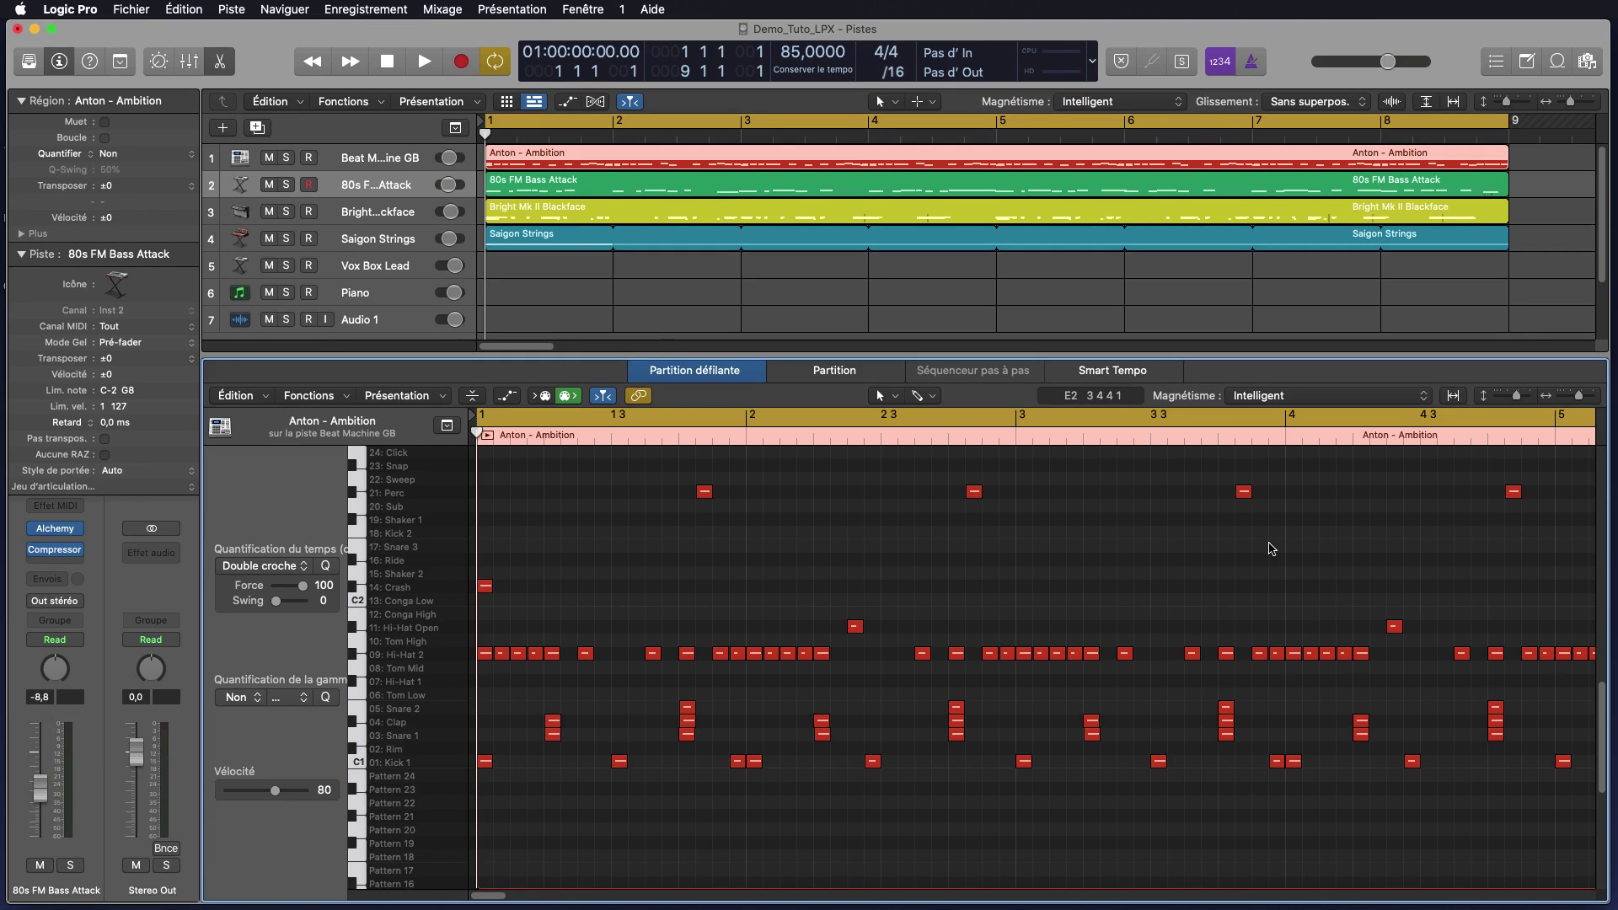
Zoom in on the drum notes between about 1 3 and 2 3.
key(ctrl+alt)
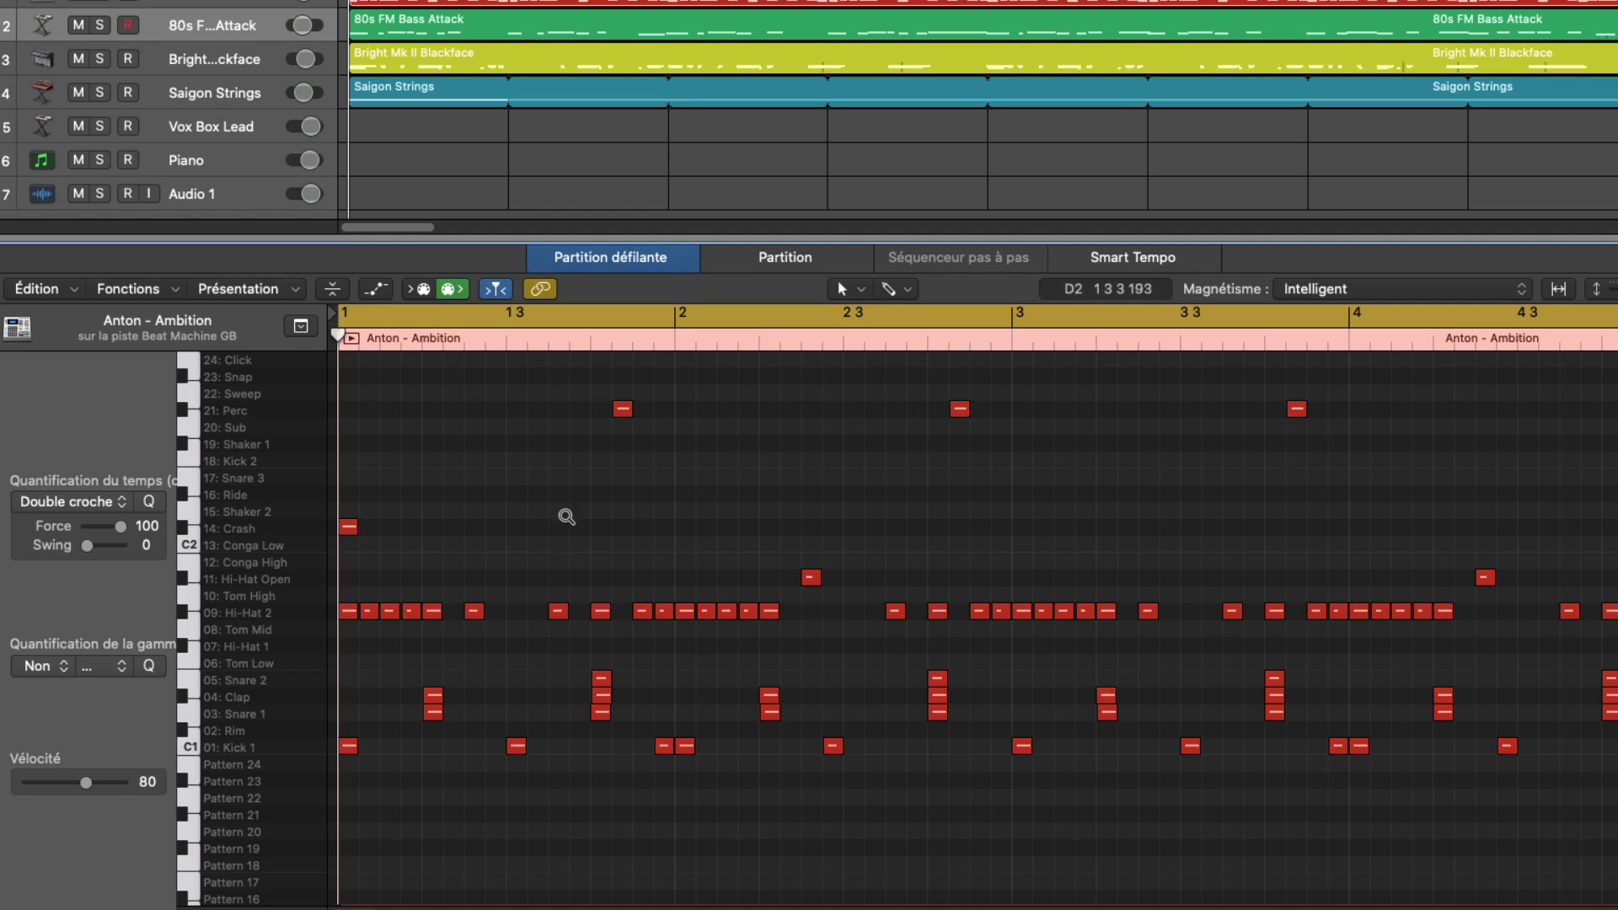
drag(517, 500, 863, 794)
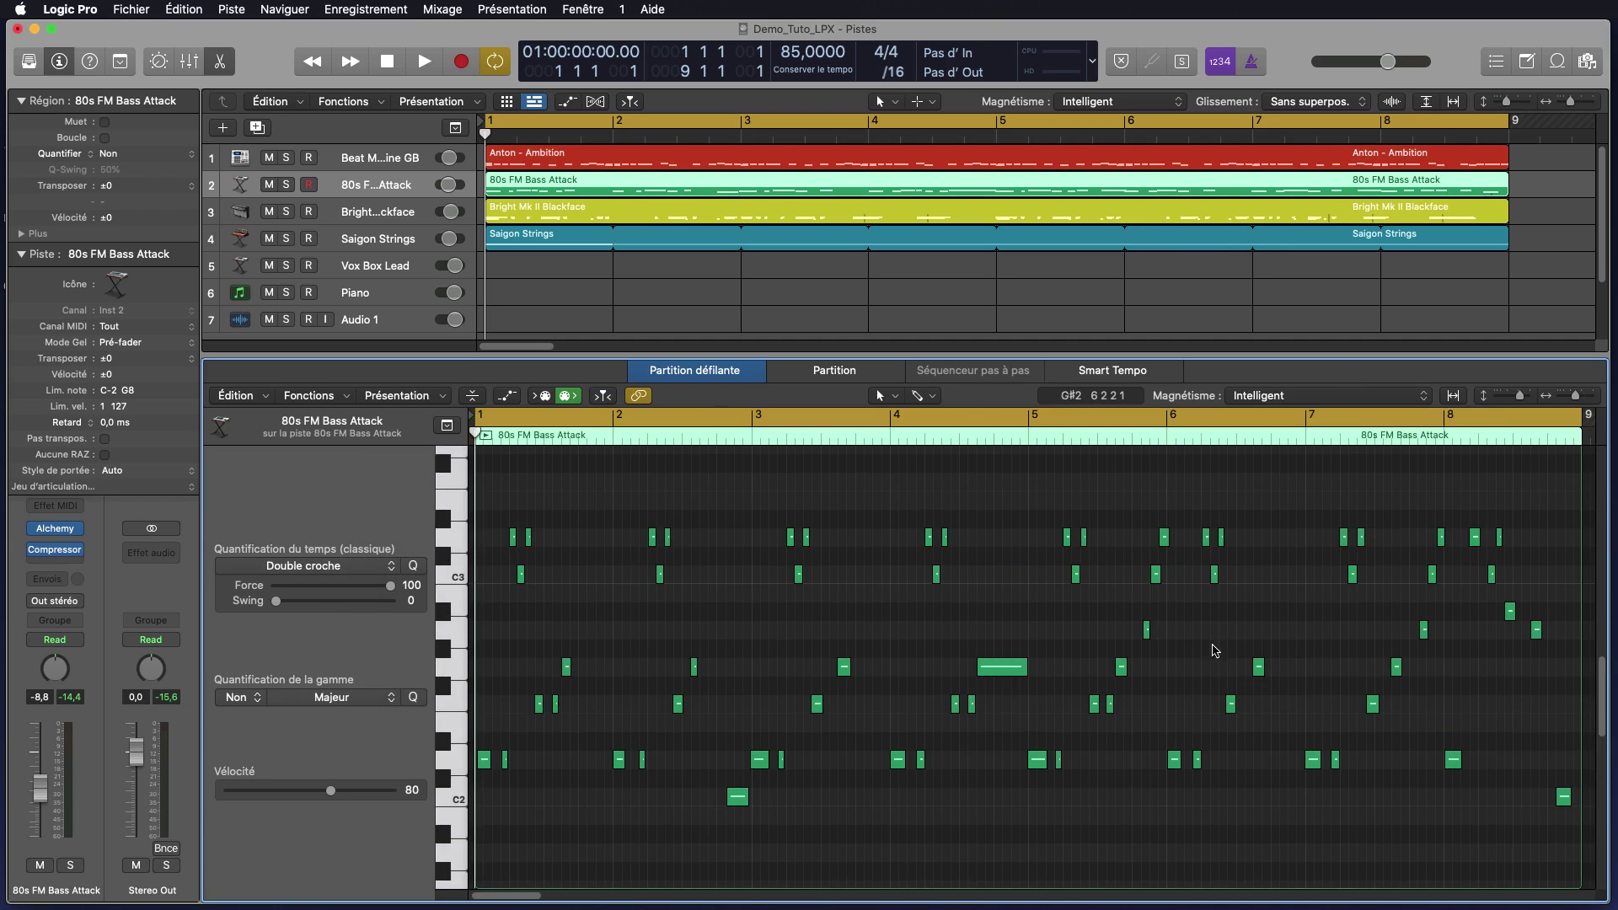
Zoom in on the bass notes from bar 4 to the start of bar 5 and return to the full region view.
key(z)
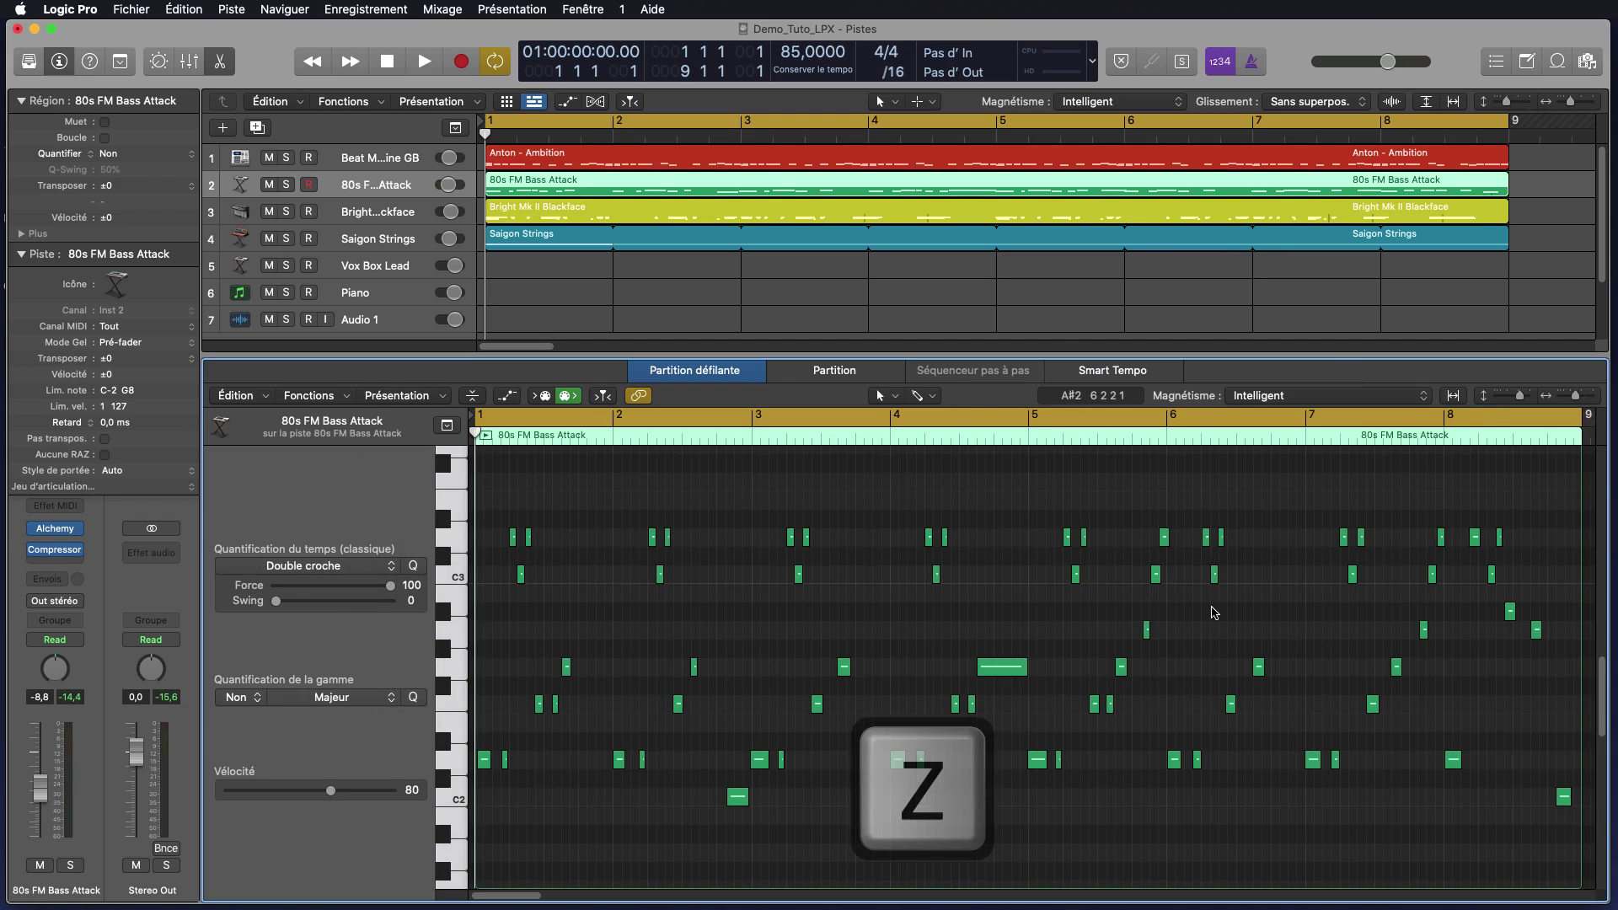
drag(869, 502, 1078, 798)
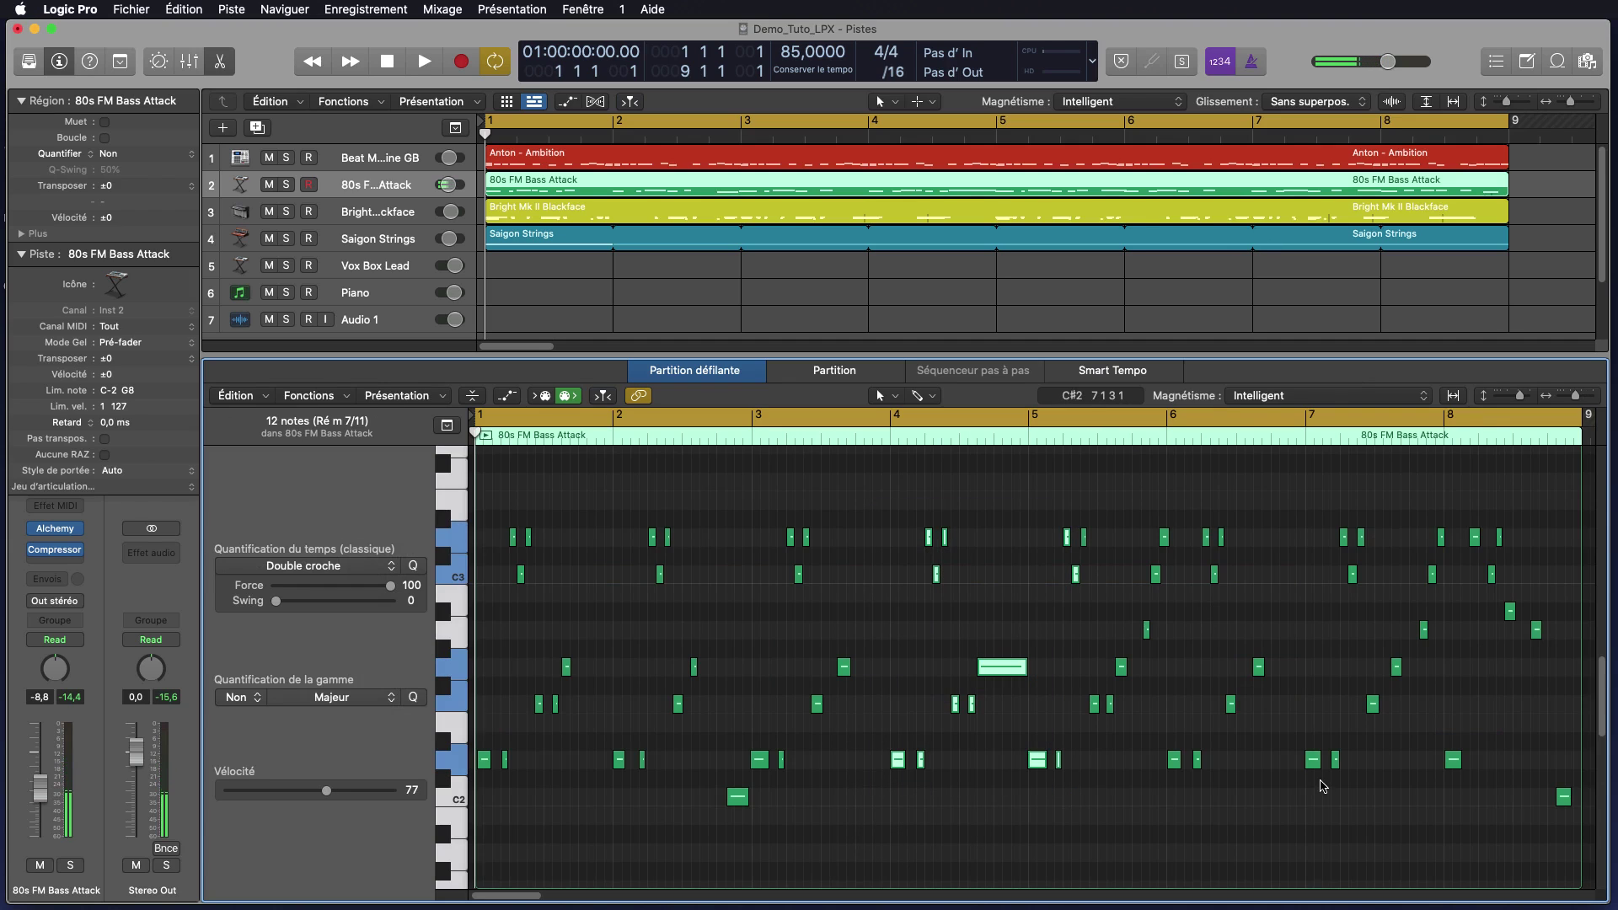
key(z)
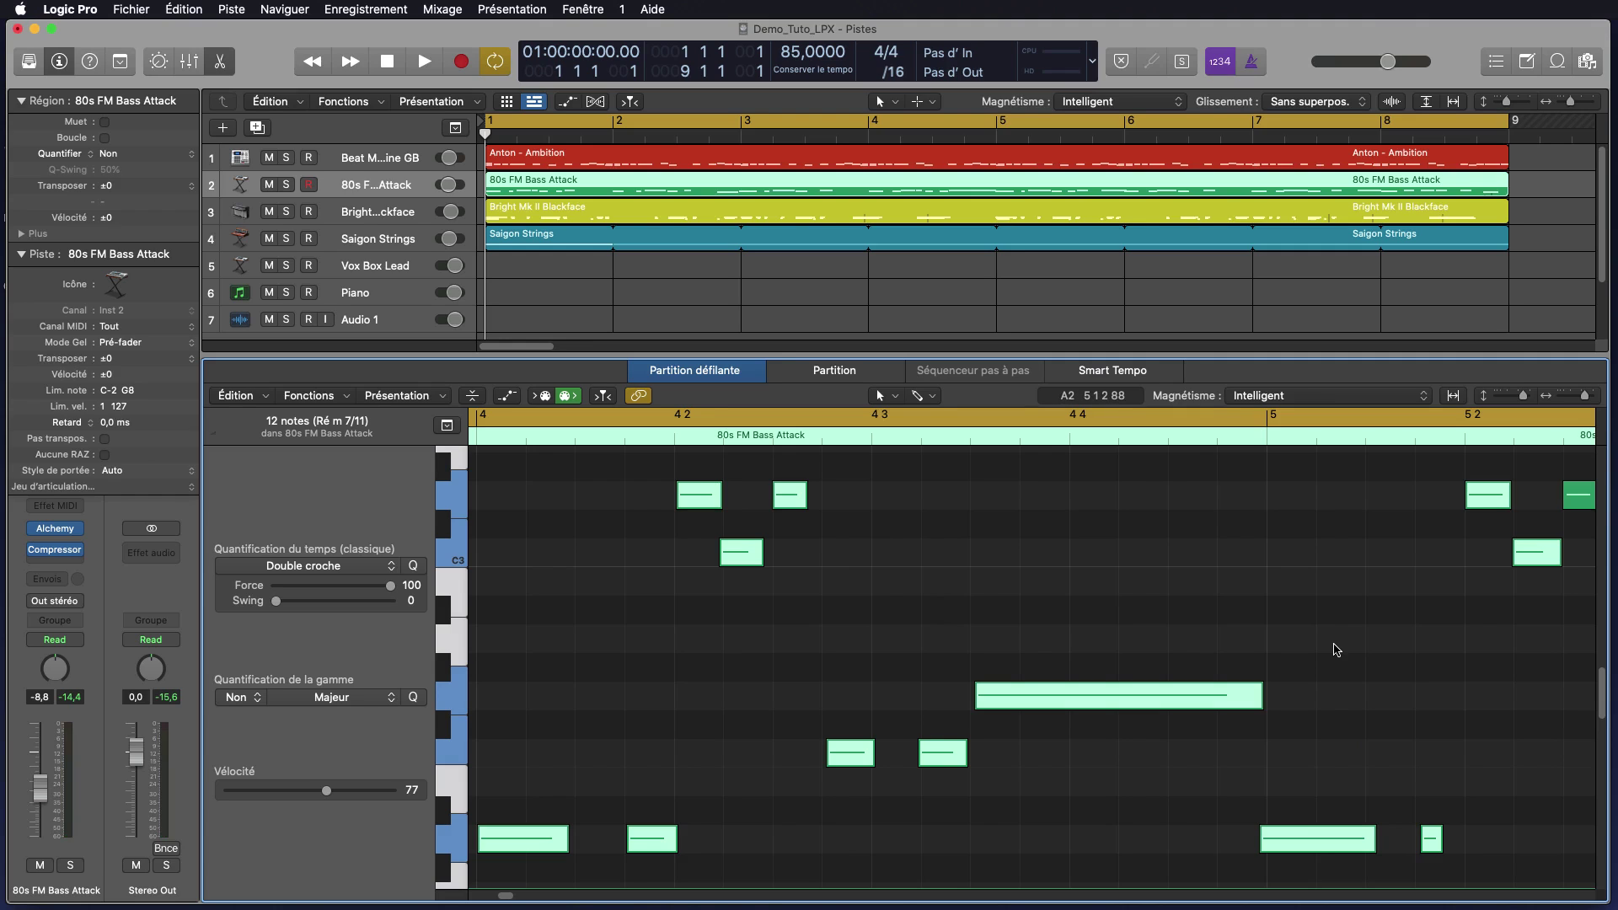
click(1336, 649)
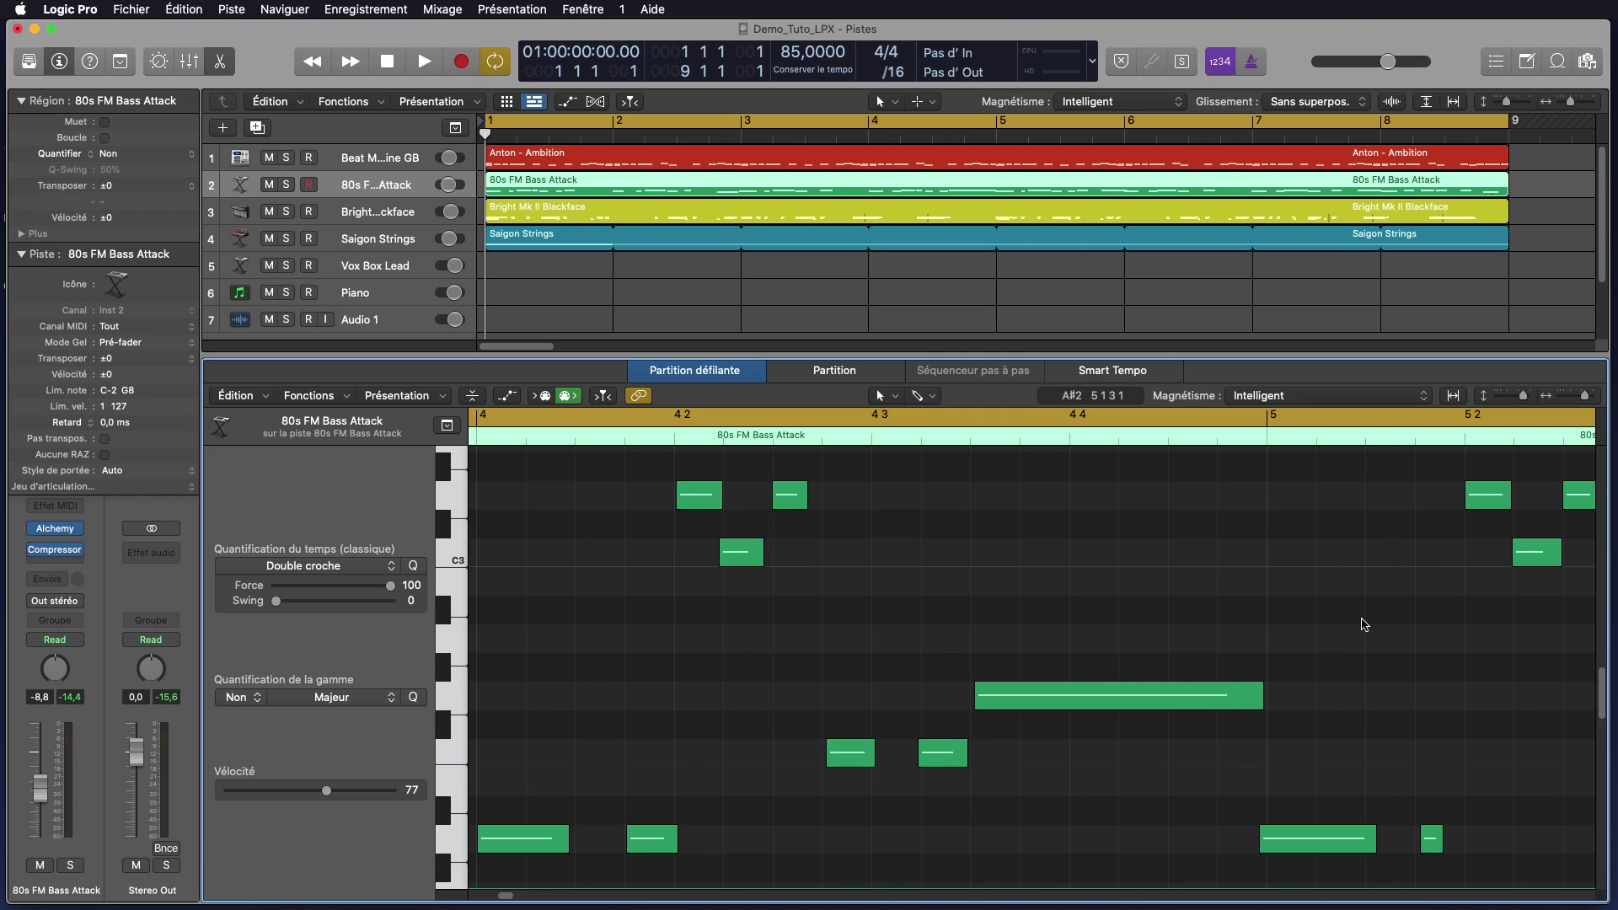
key(z)
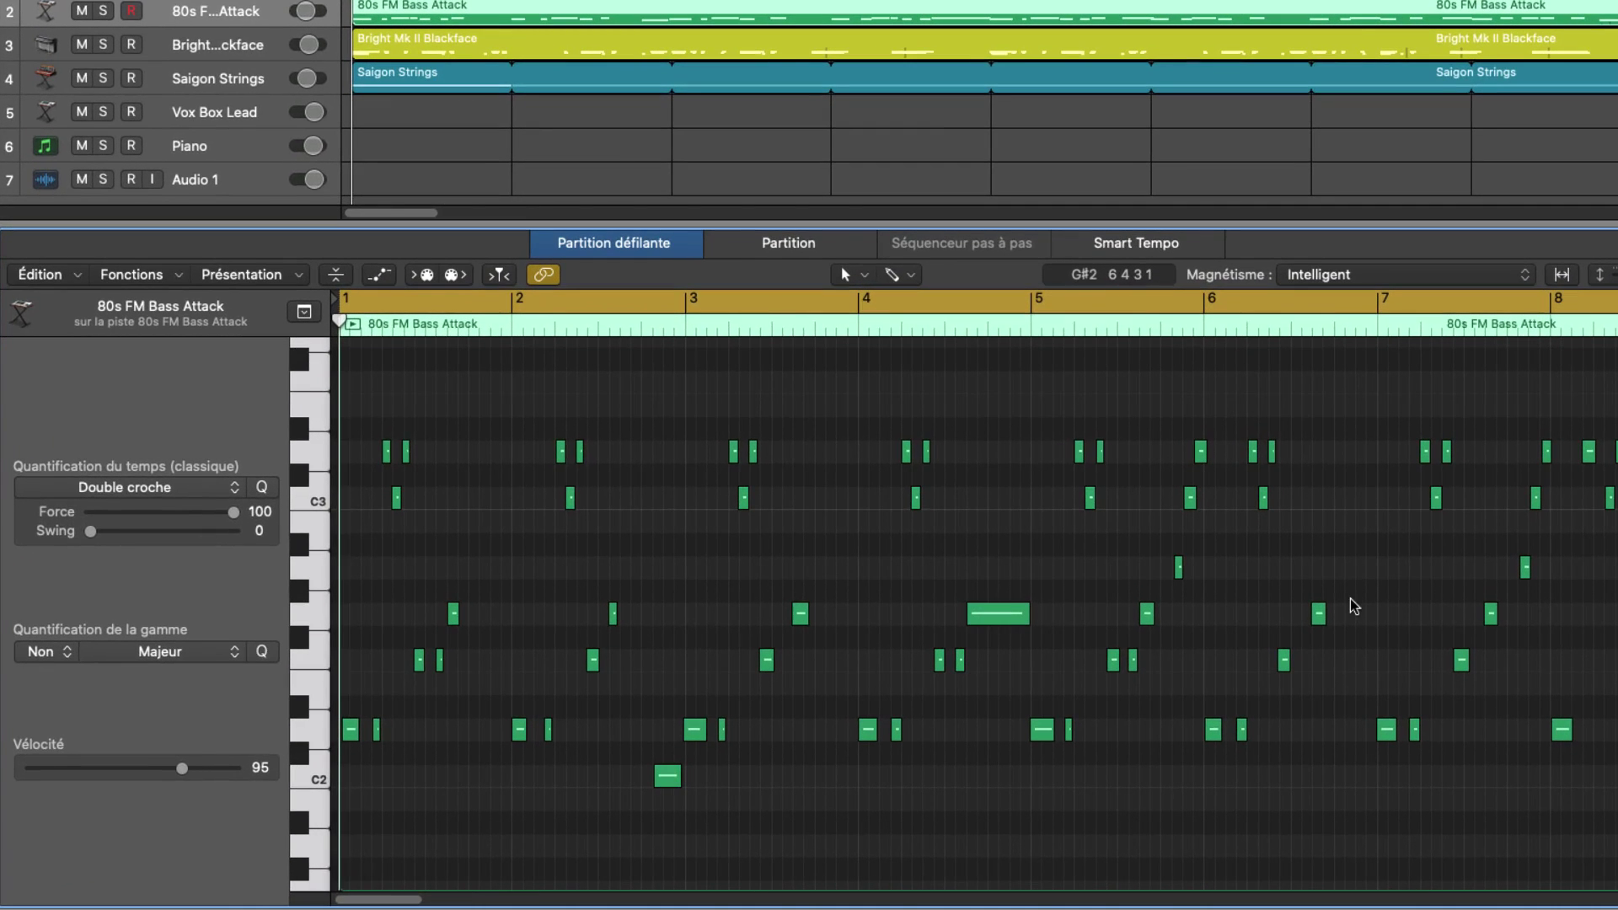
Repeat the G2 note in bar 6 three times, and repeat the three-note group near the start of bar 5.
click(1319, 613)
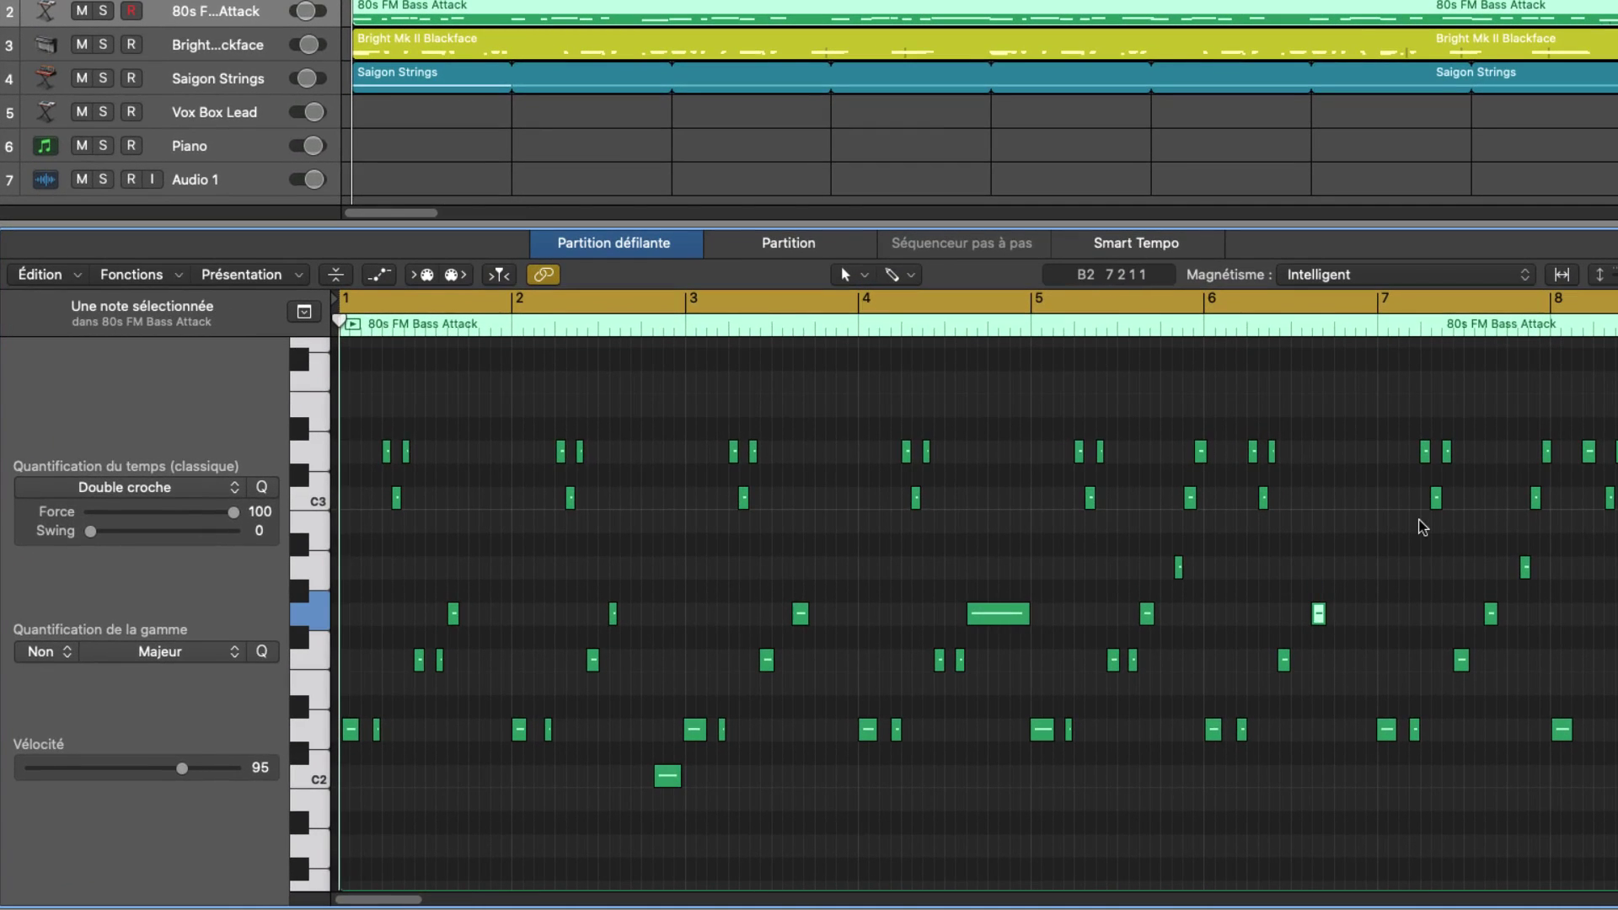
key(super+r)
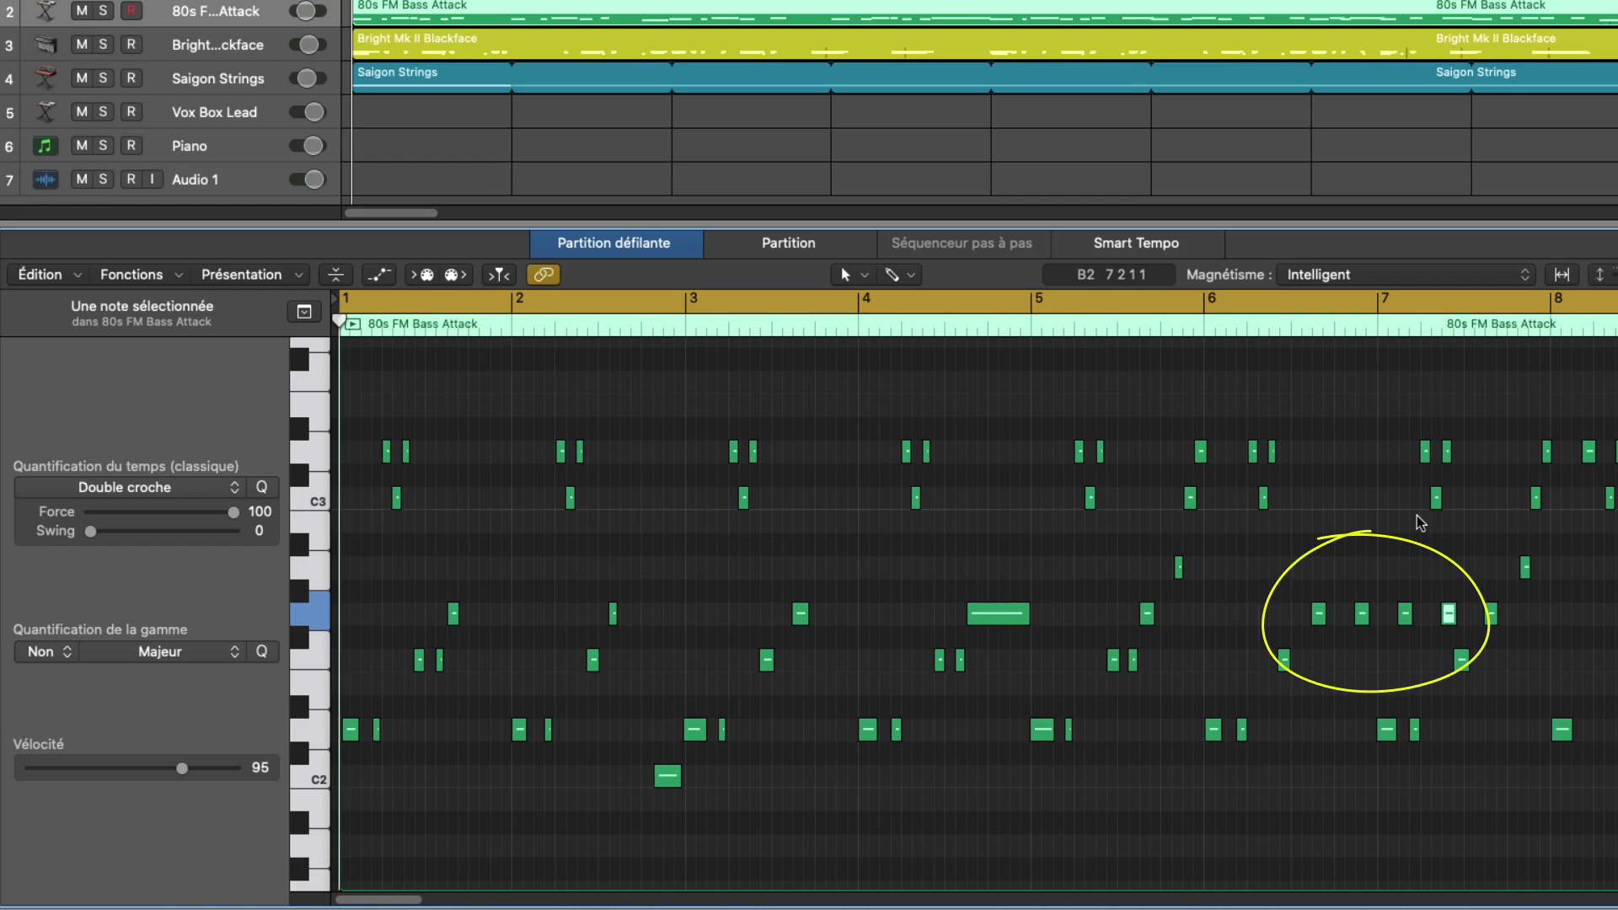
drag(1042, 411, 1112, 512)
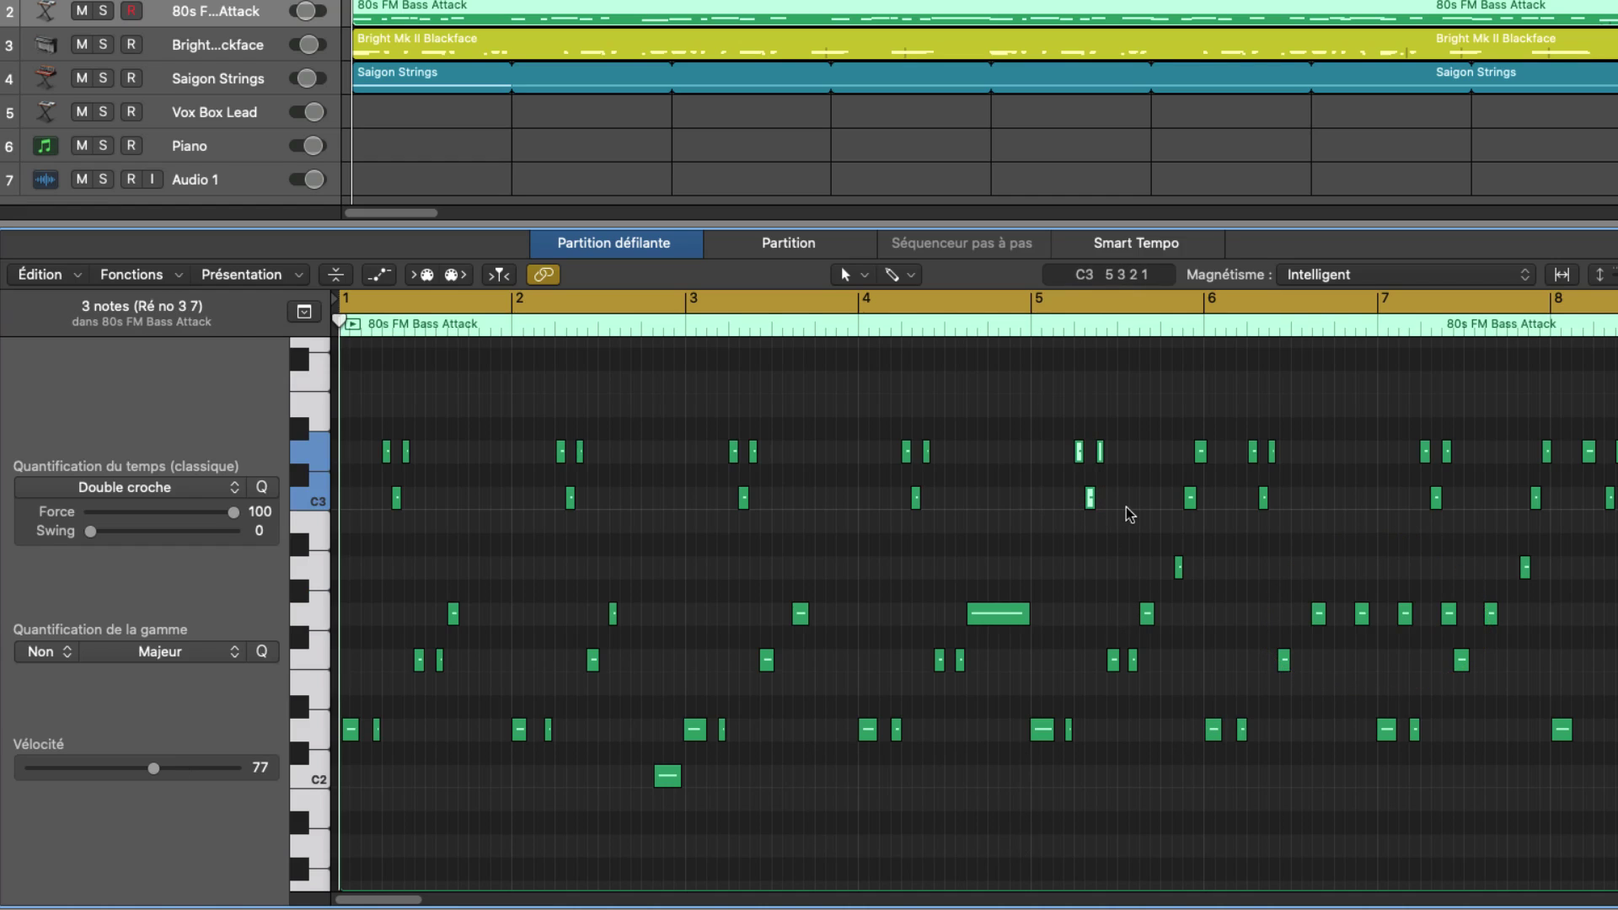
key(super+r)
key(super+r)
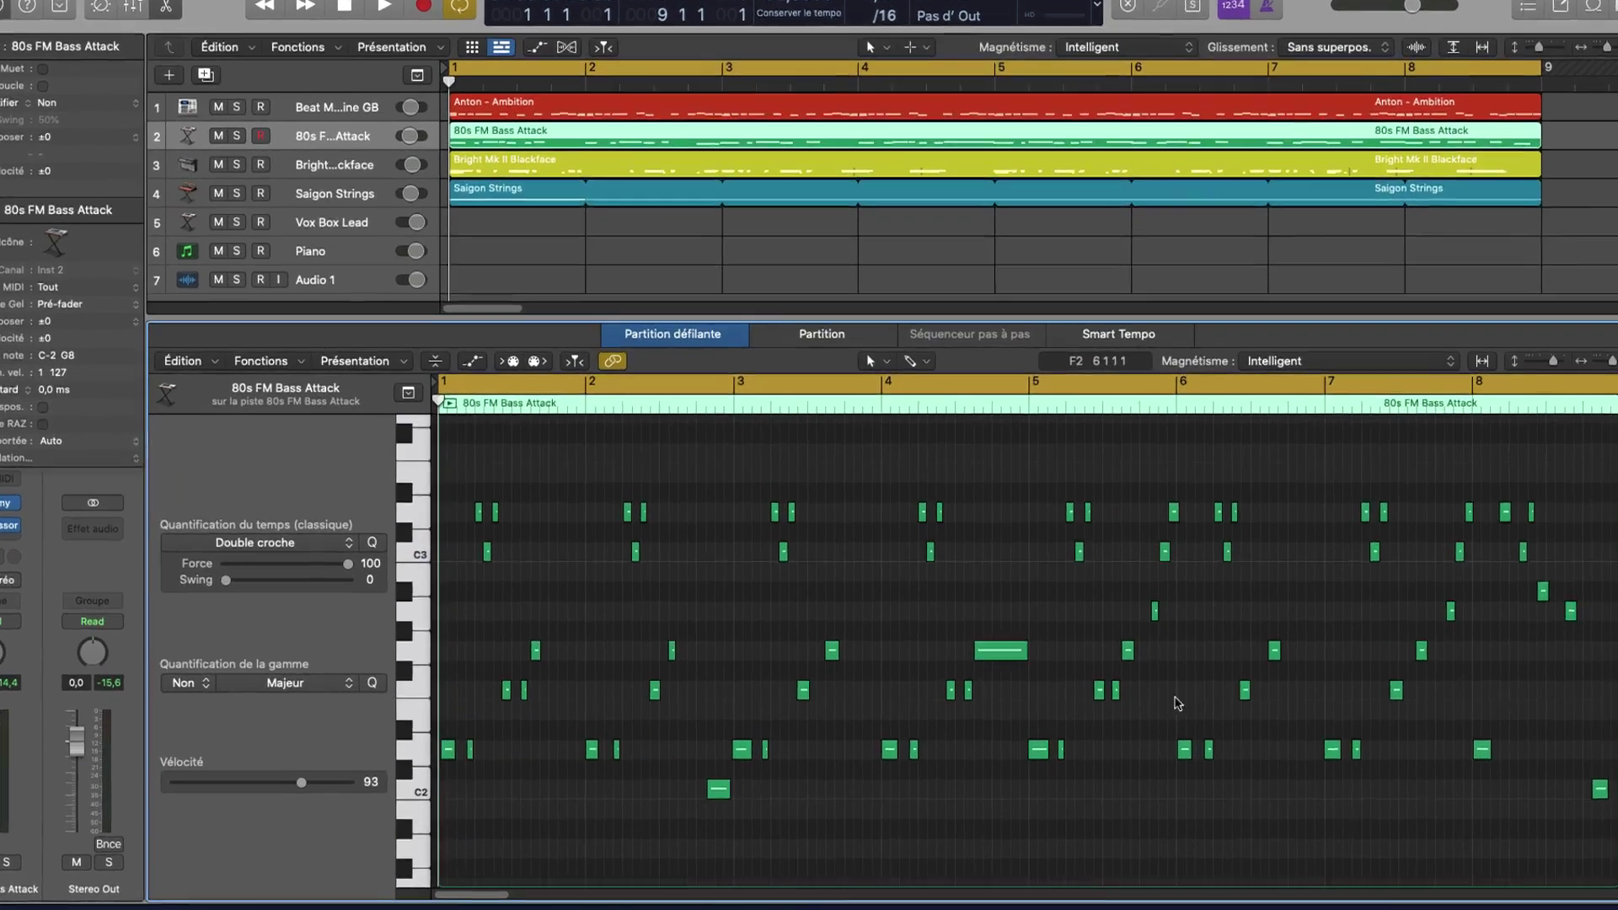
Join the two D2 notes at the start of bar 5 into a single note.
key(super+j)
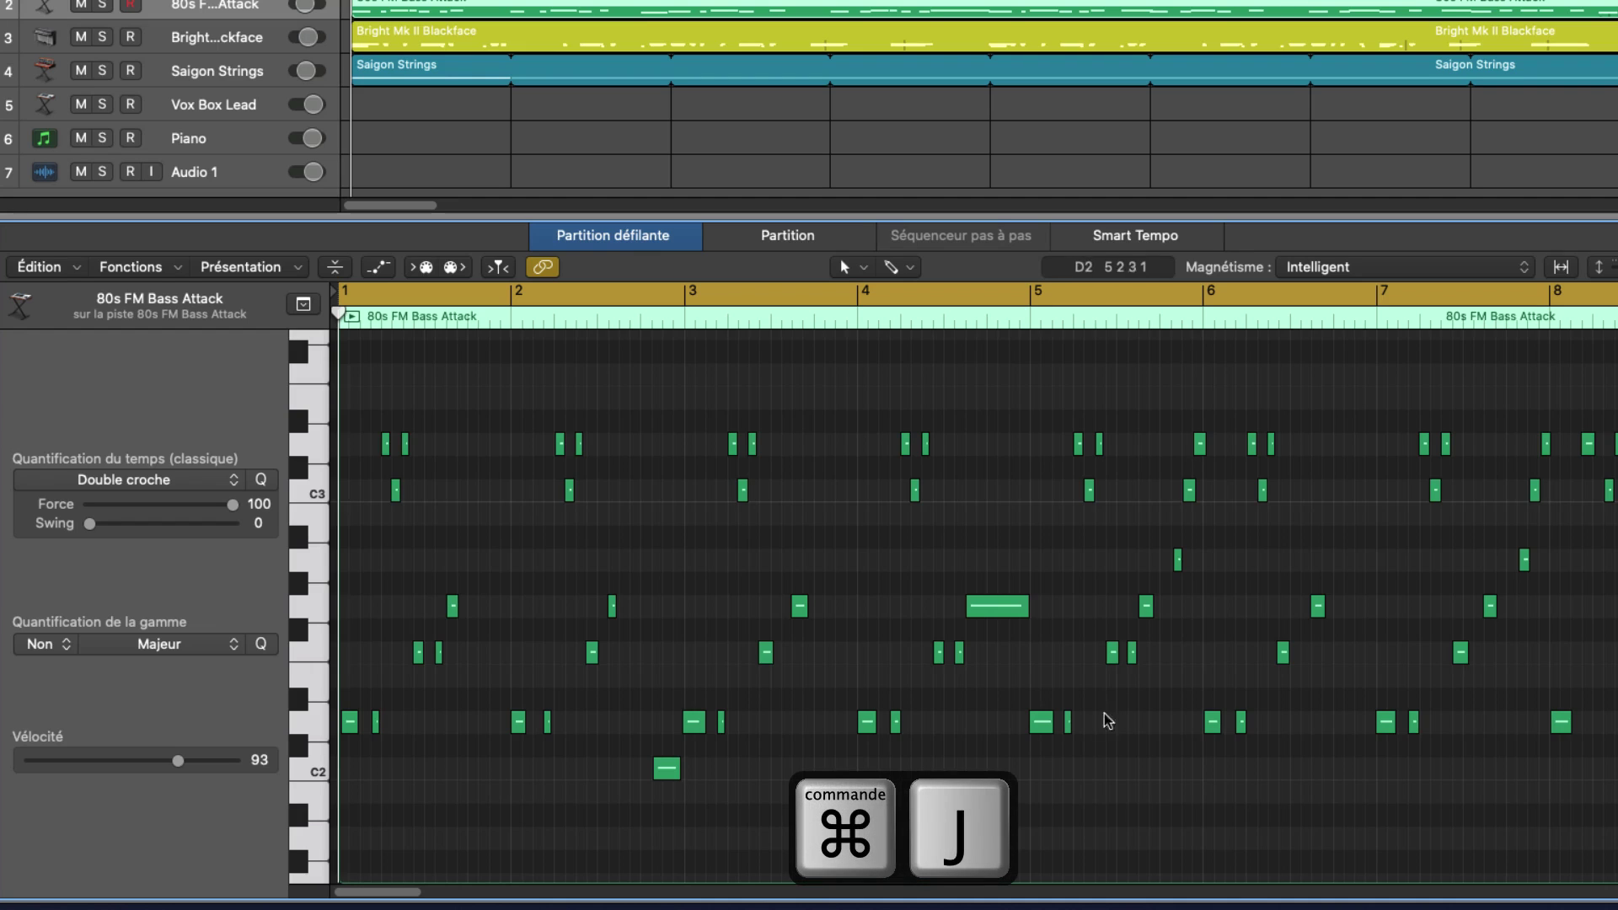
drag(987, 699, 1095, 761)
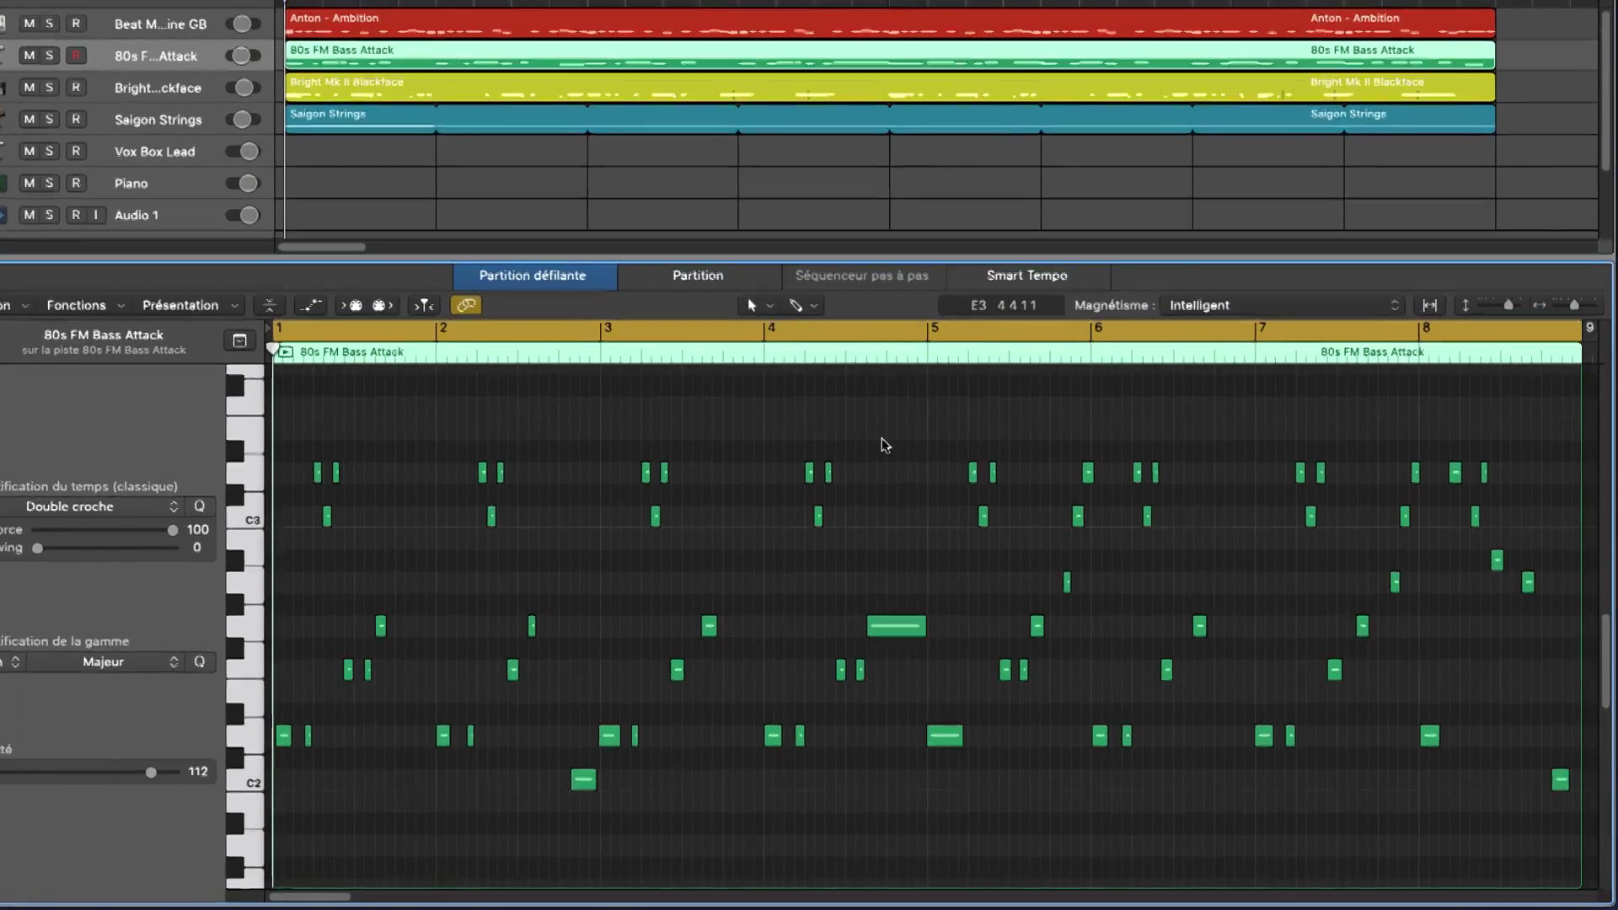
Activate the Scissors tool in the piano roll and switch back to the Pointer tool.
key(t)
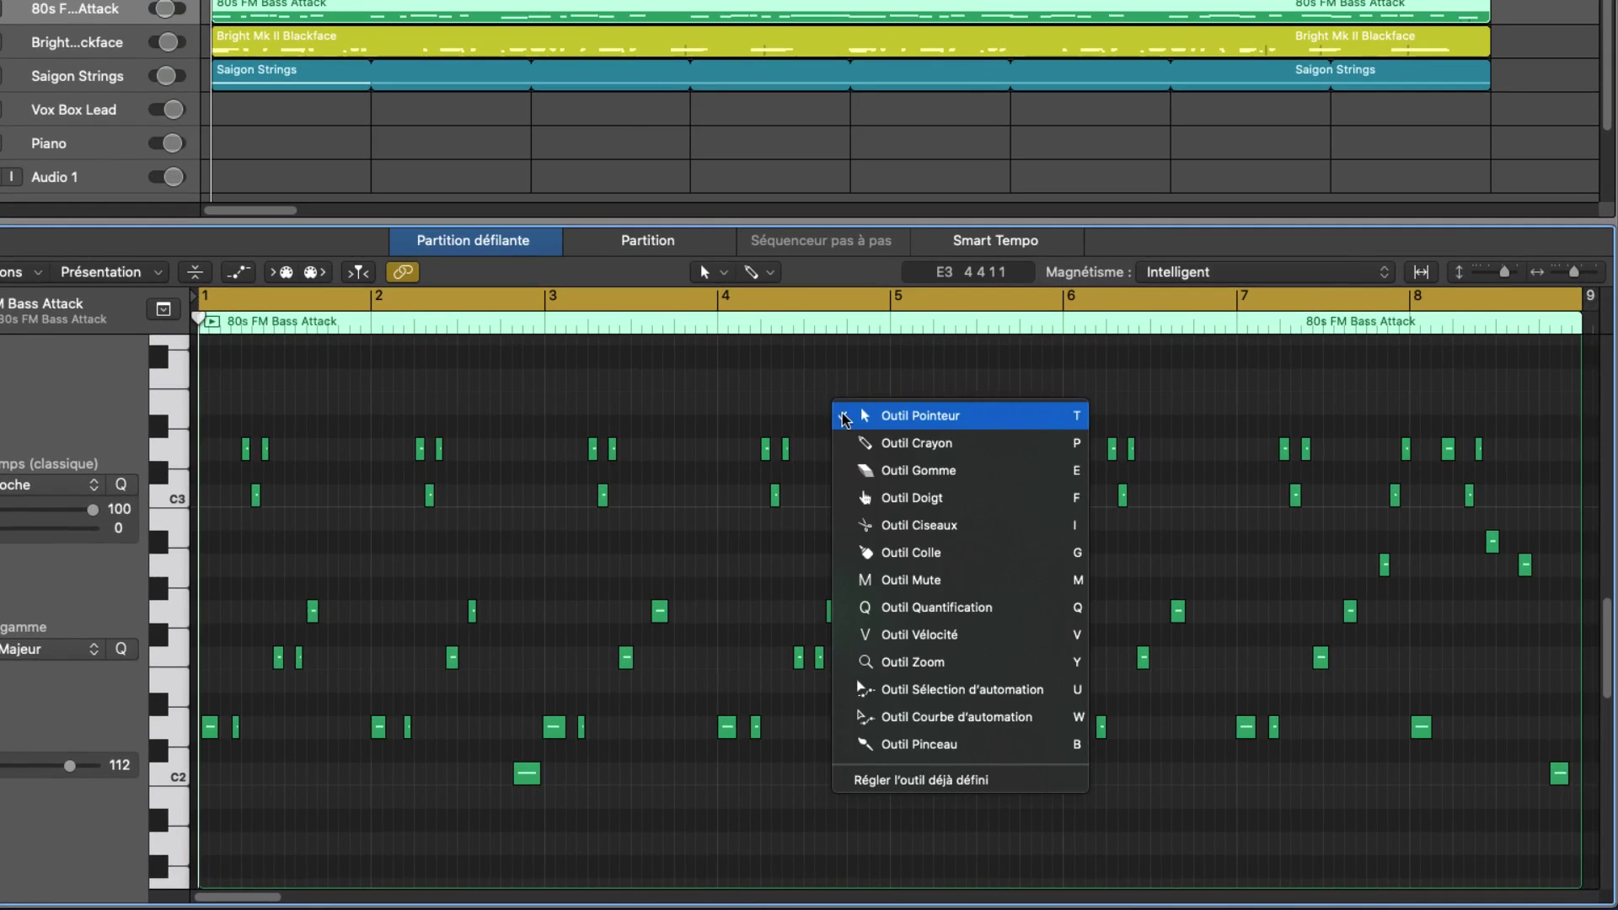
click(955, 526)
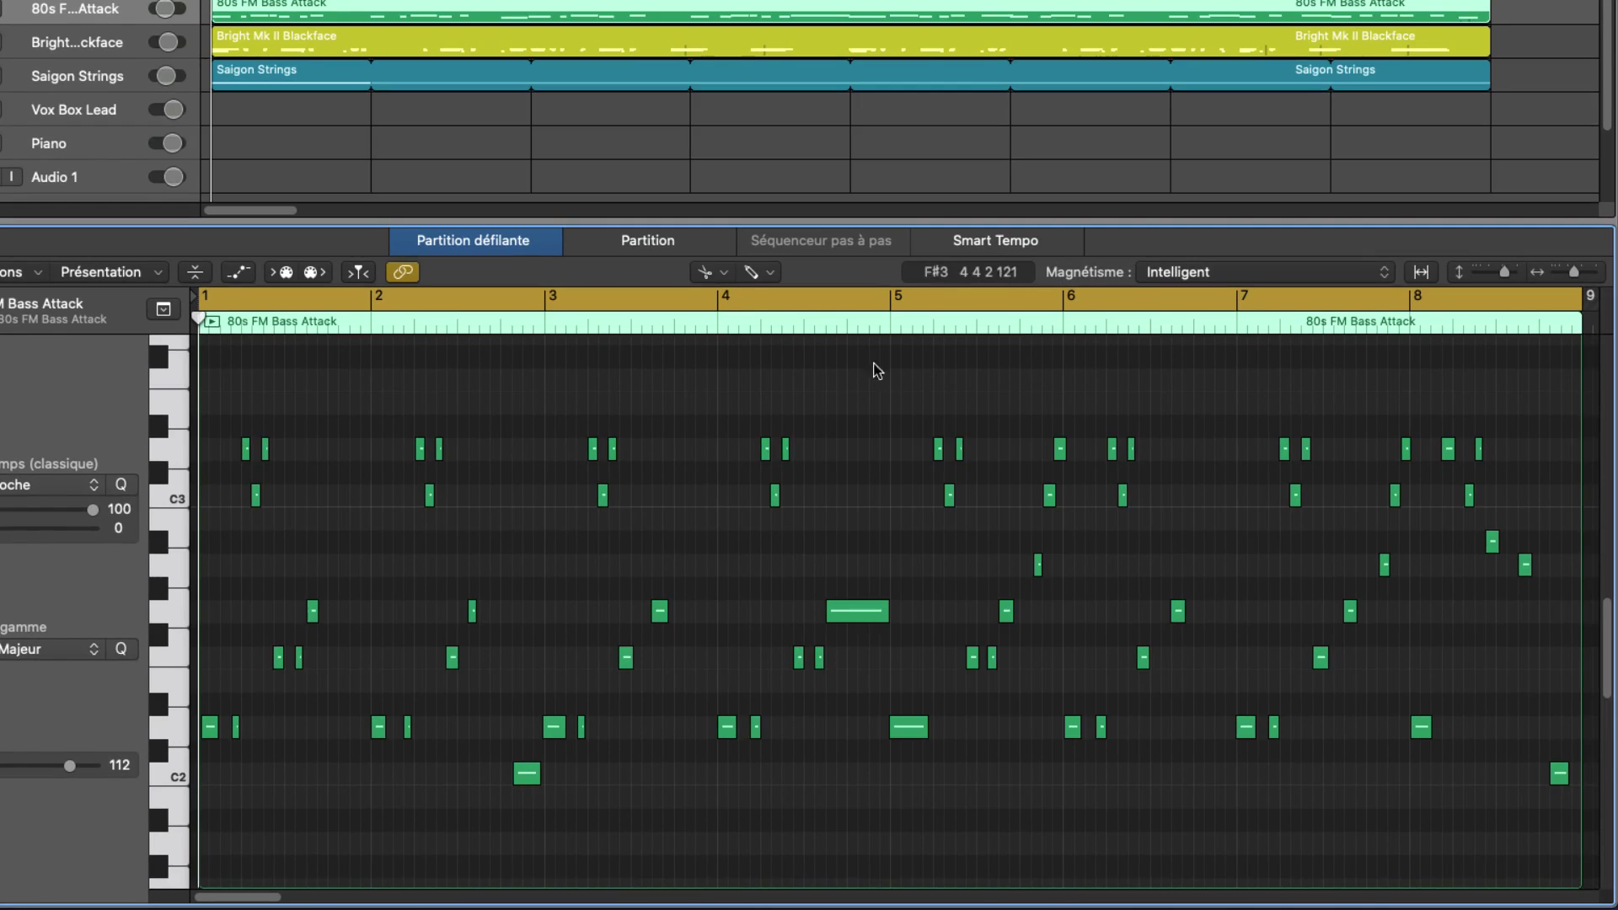
click(724, 274)
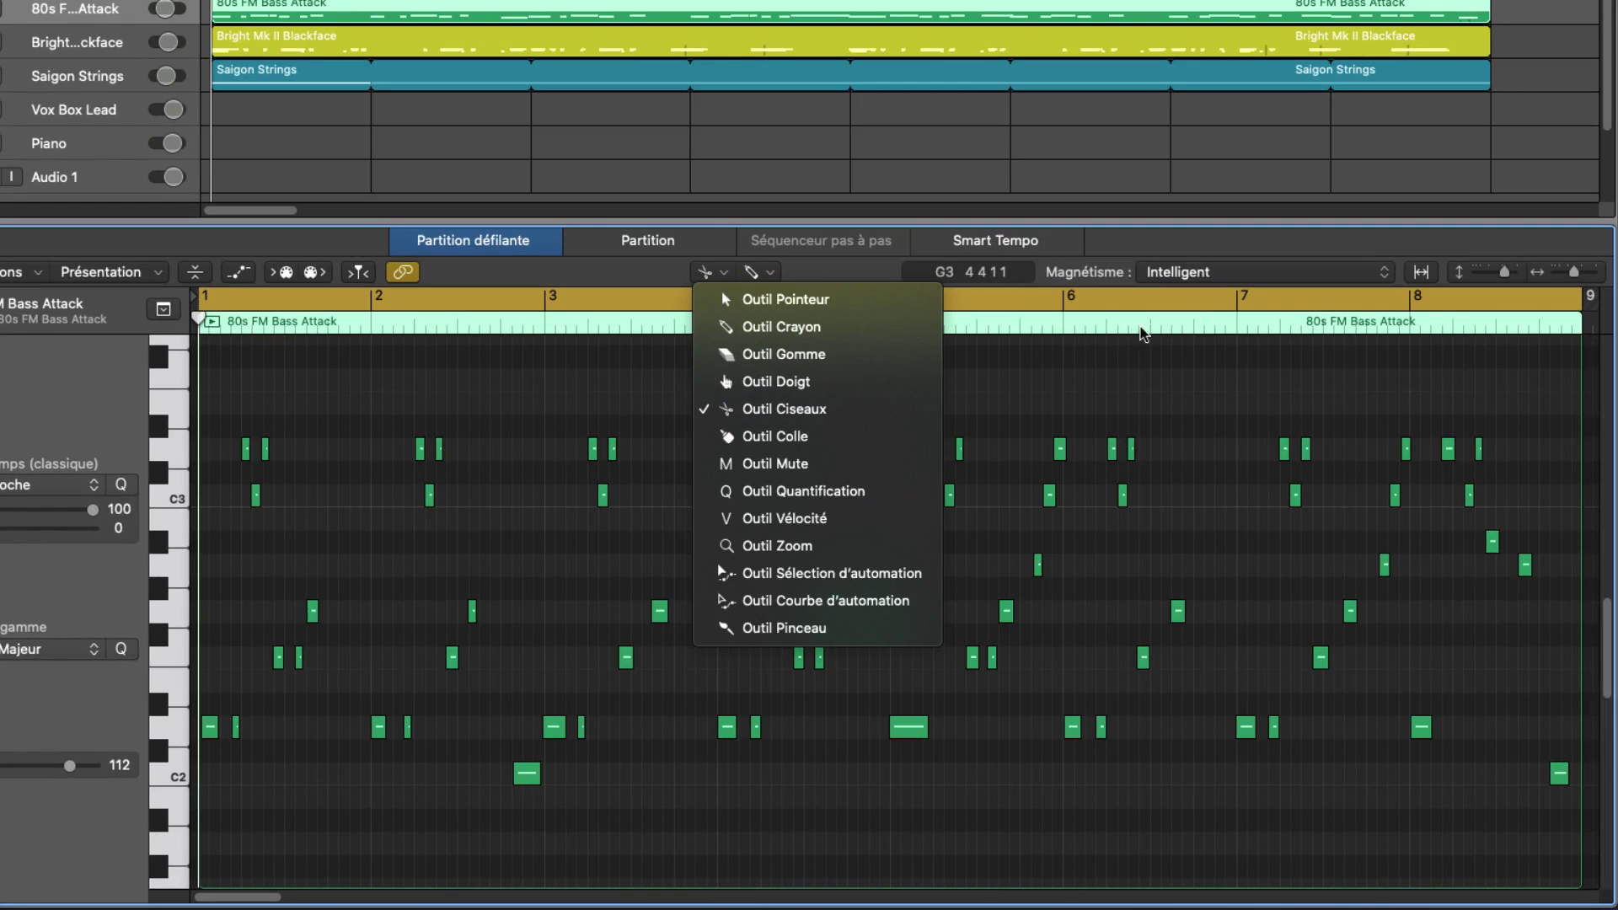
click(1005, 436)
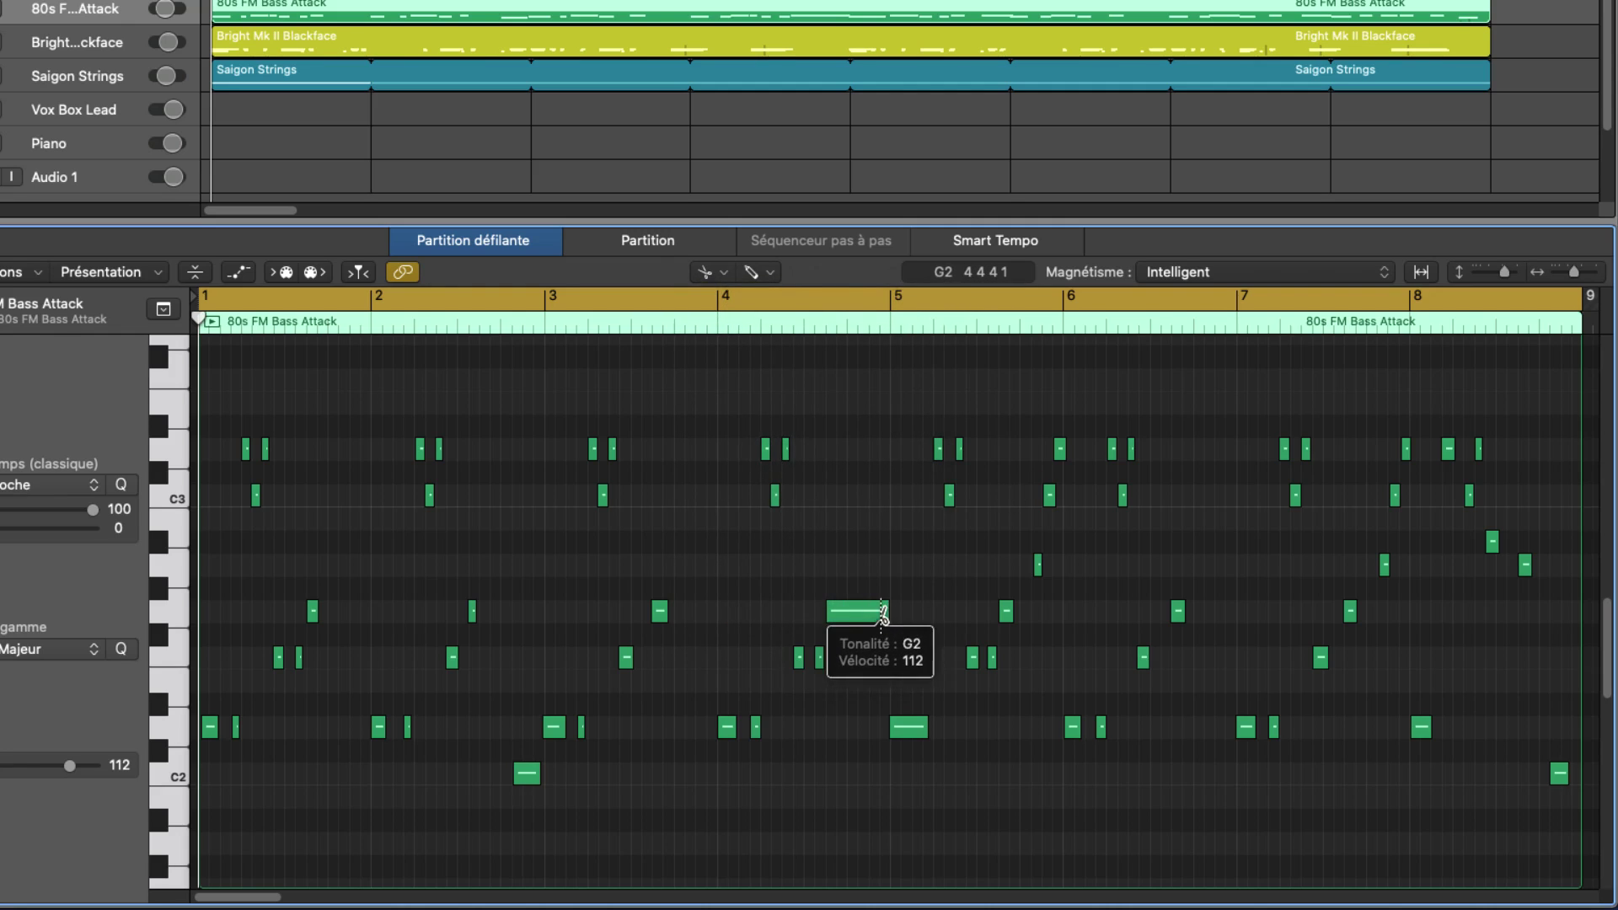
click(708, 271)
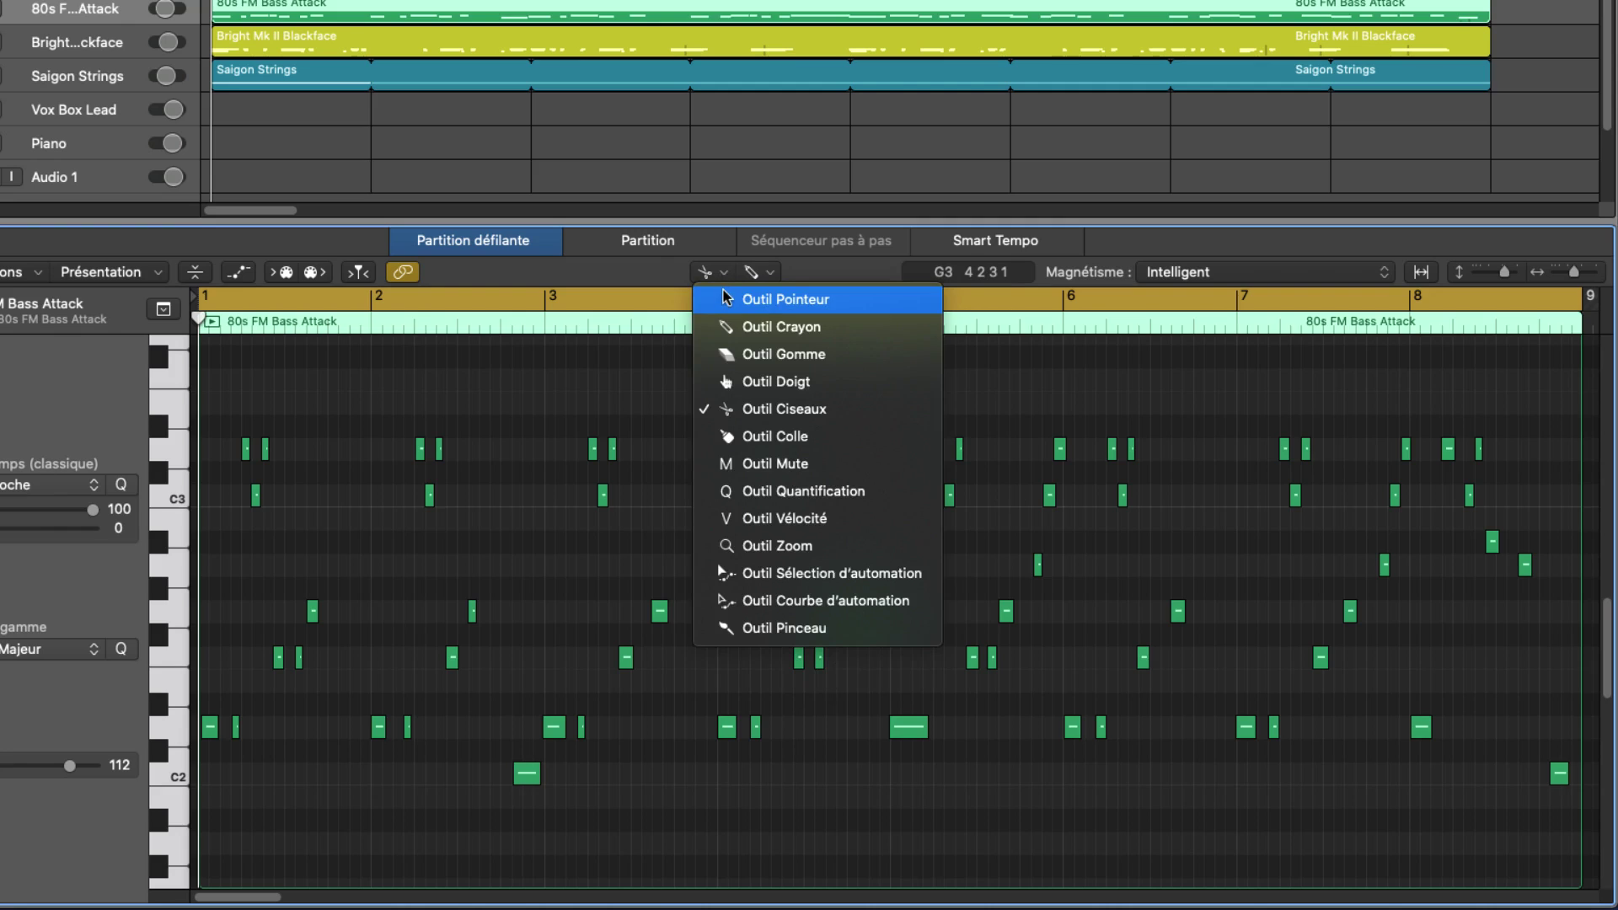
click(786, 299)
Cut the long G2 note at the end of bar 4 with the Scissors tool at 4 3 4, 4 4 1, 4 4 2 and 4 4 3.
click(870, 613)
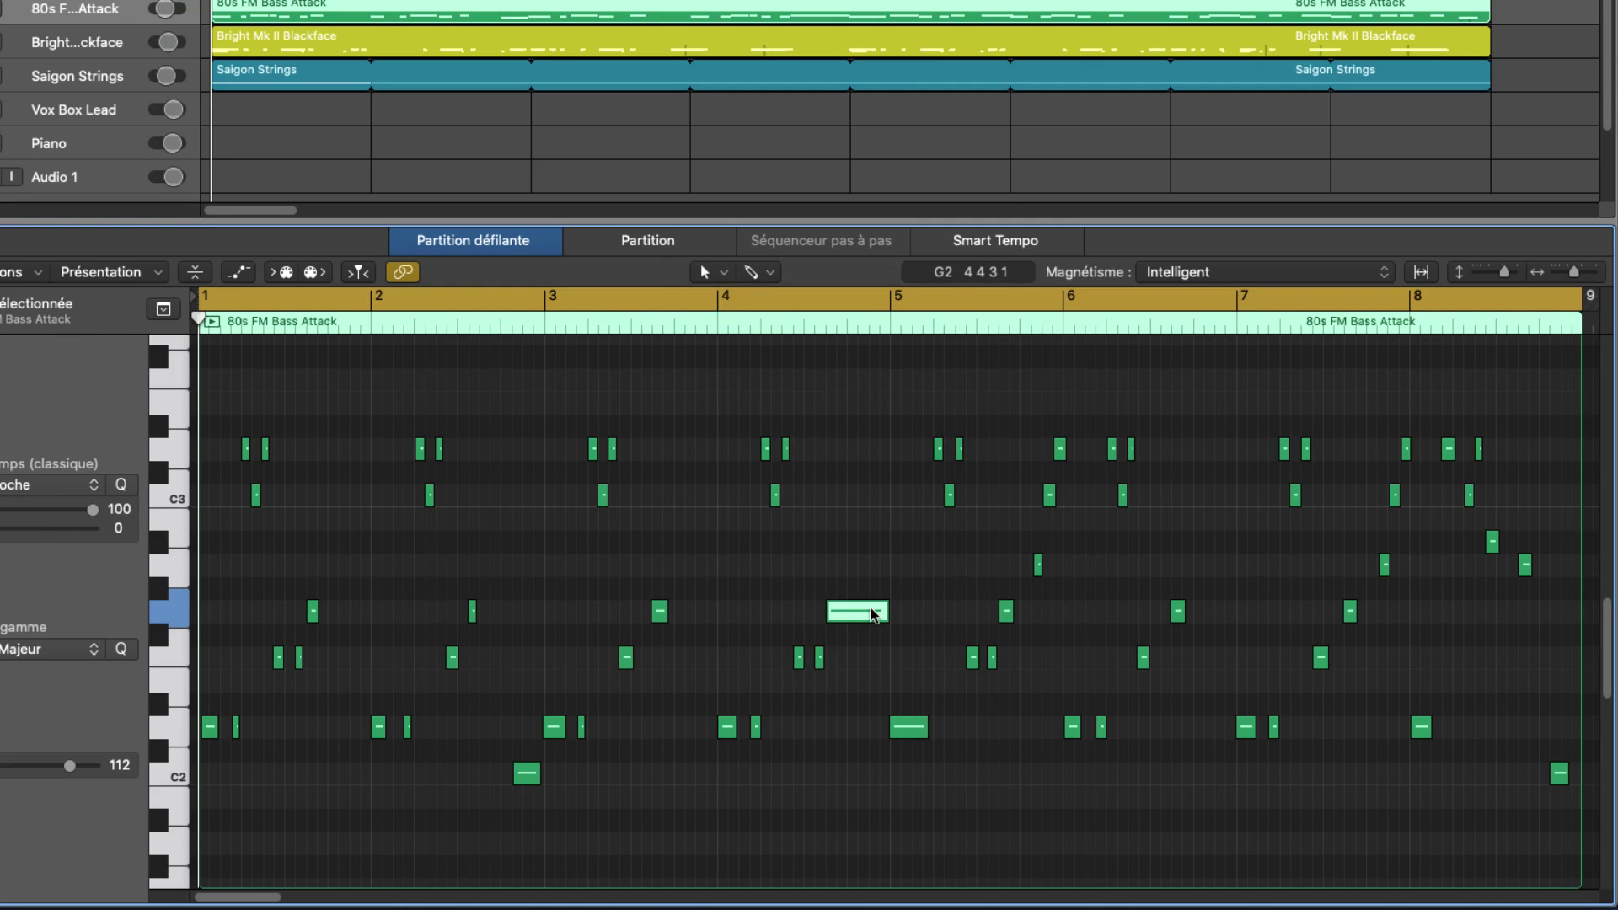
key(z)
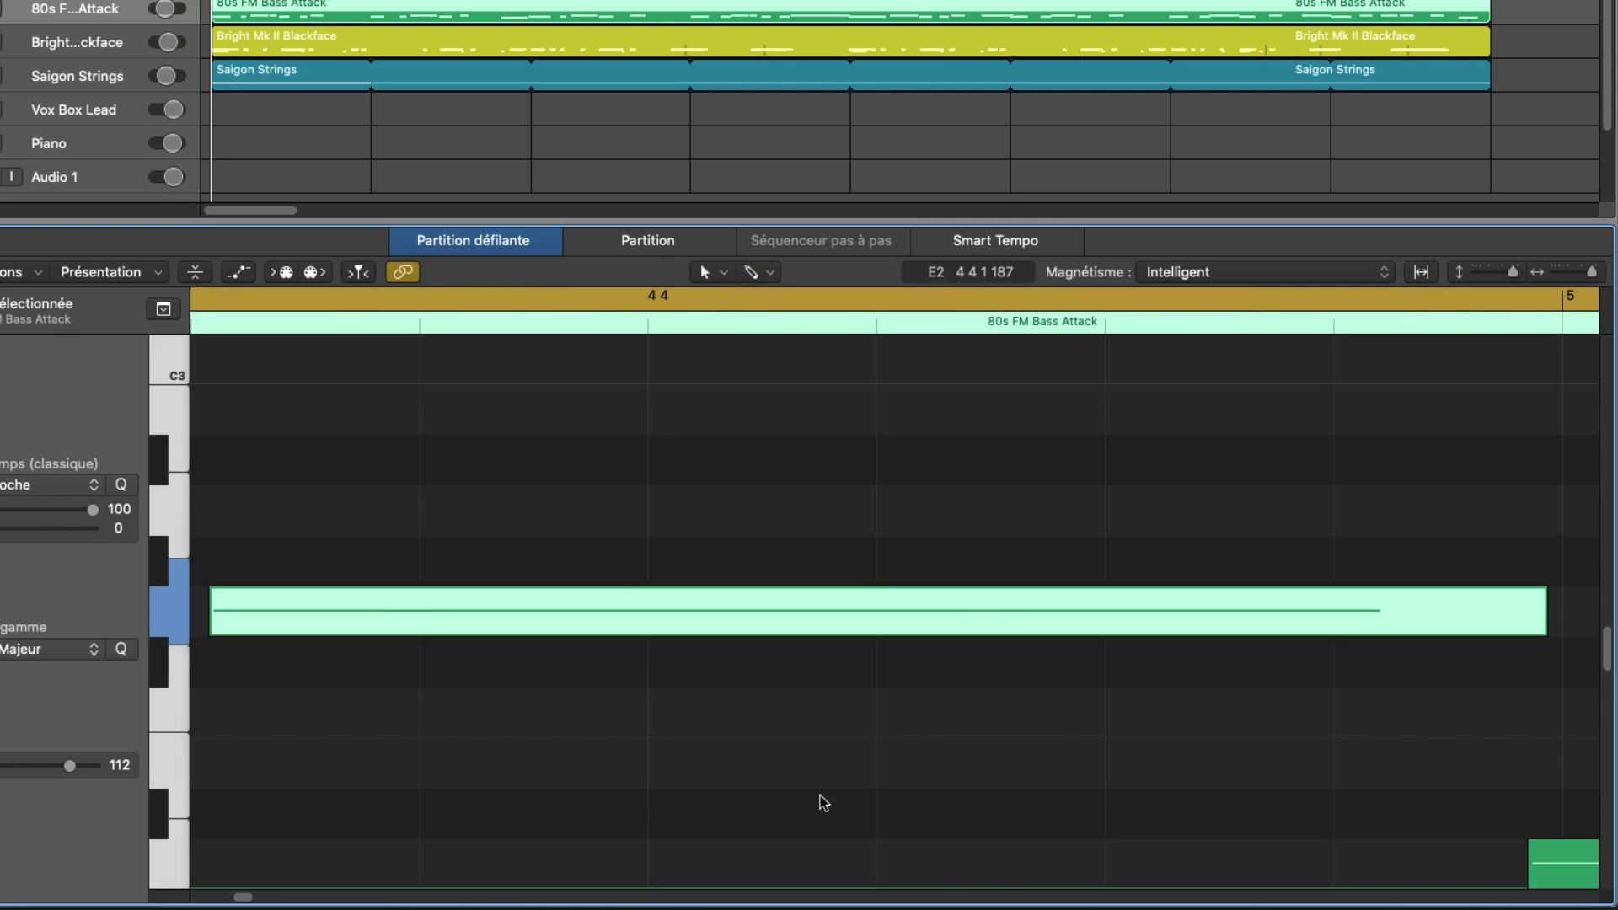
key(t)
key(i)
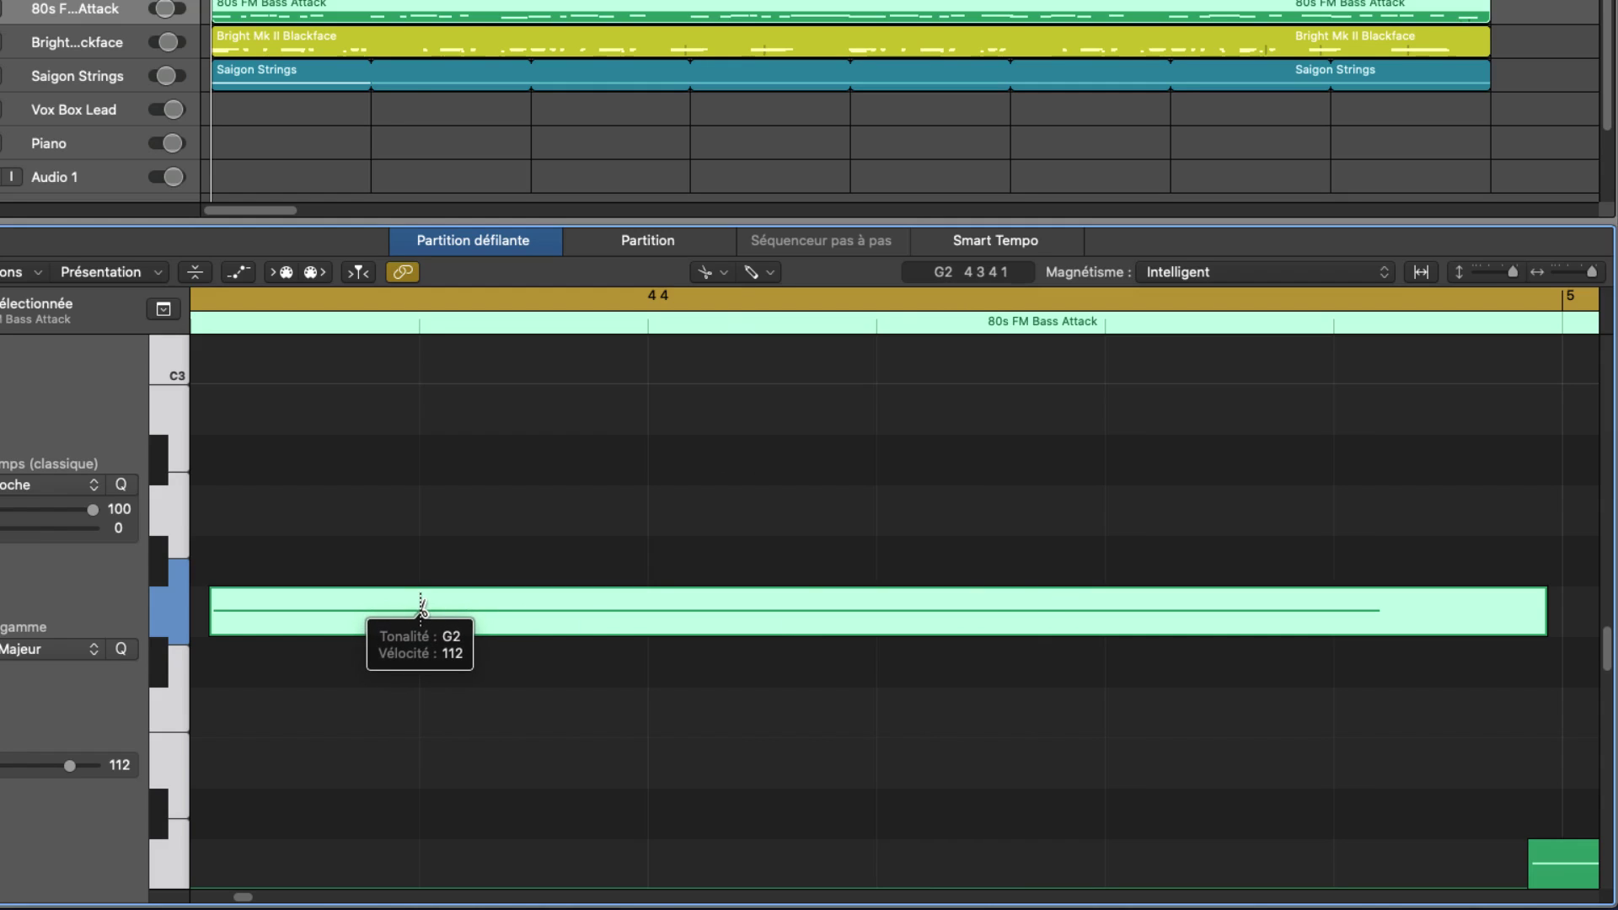
click(421, 606)
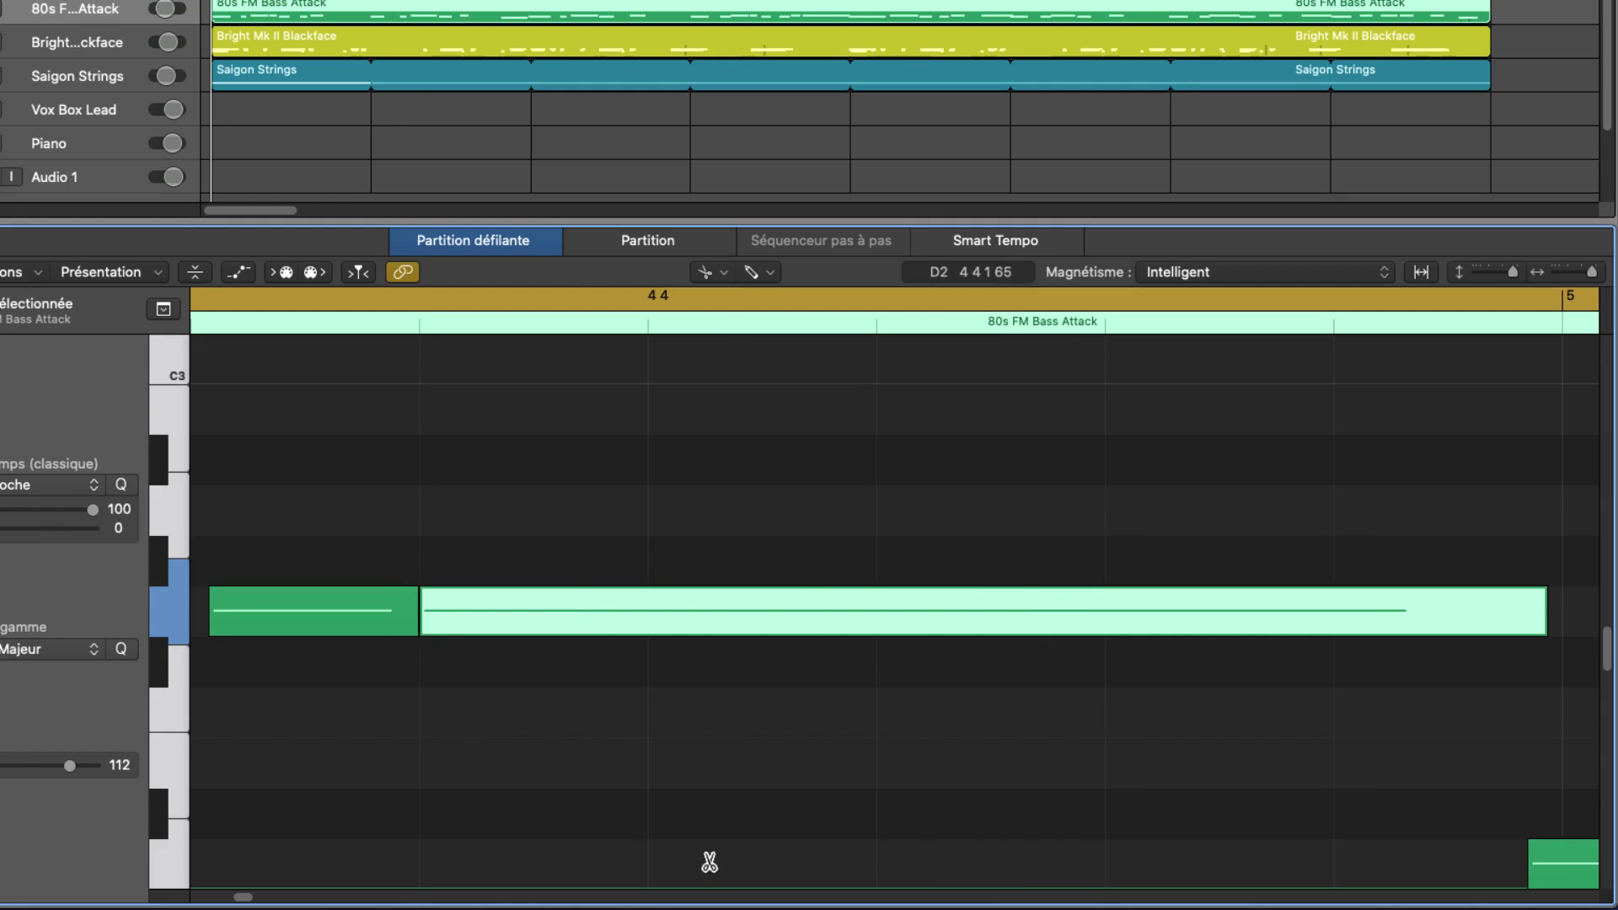
click(649, 611)
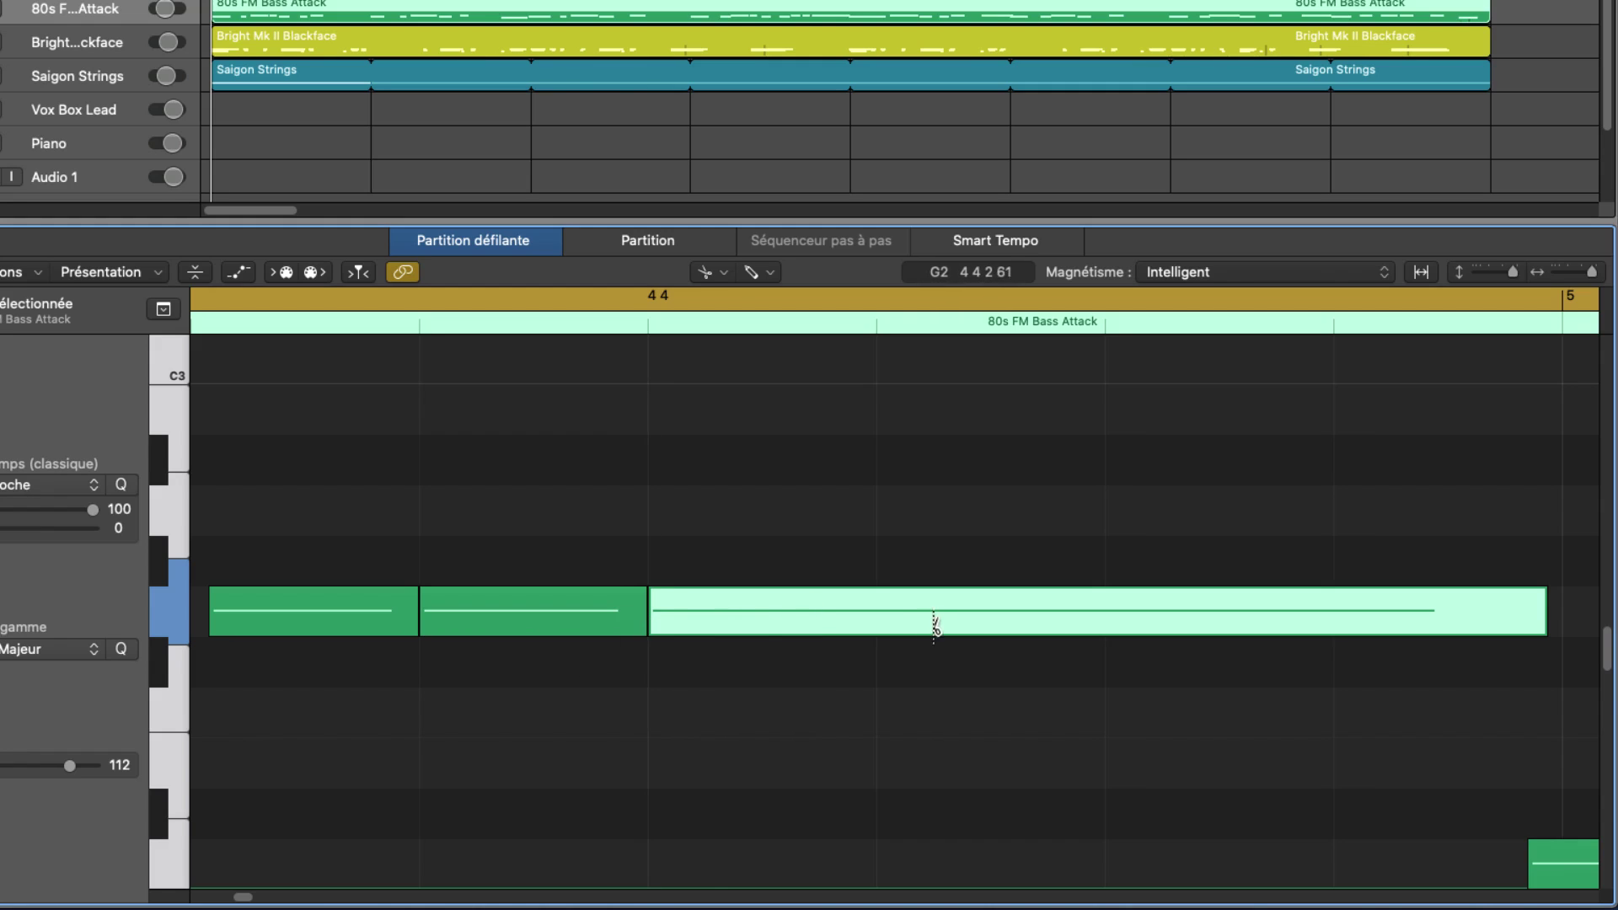
click(877, 605)
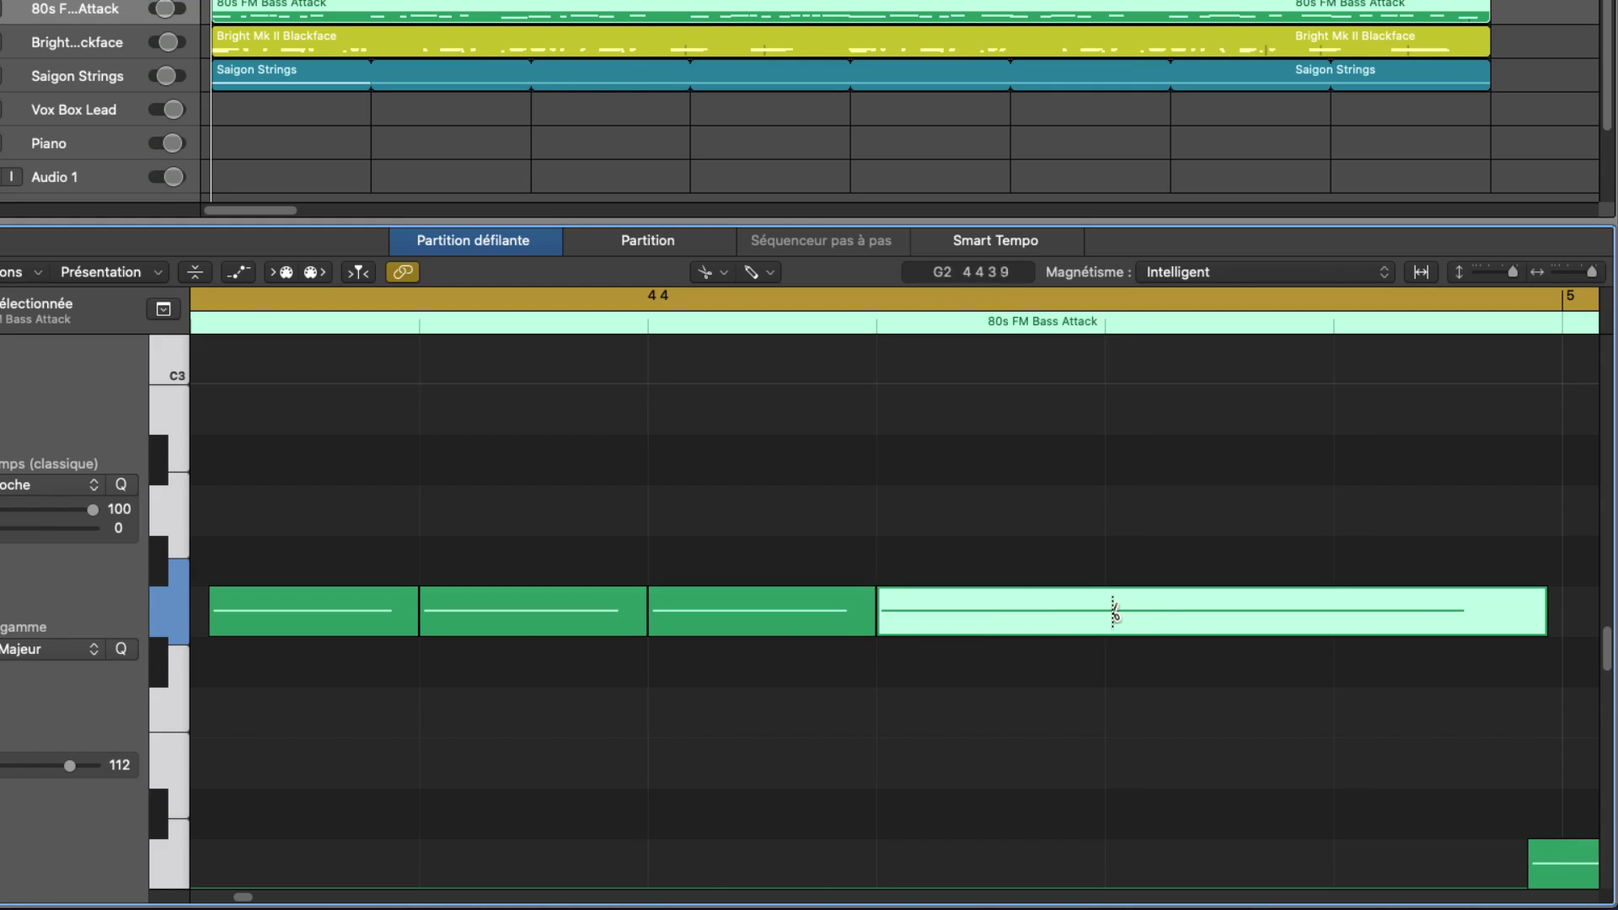
click(1104, 611)
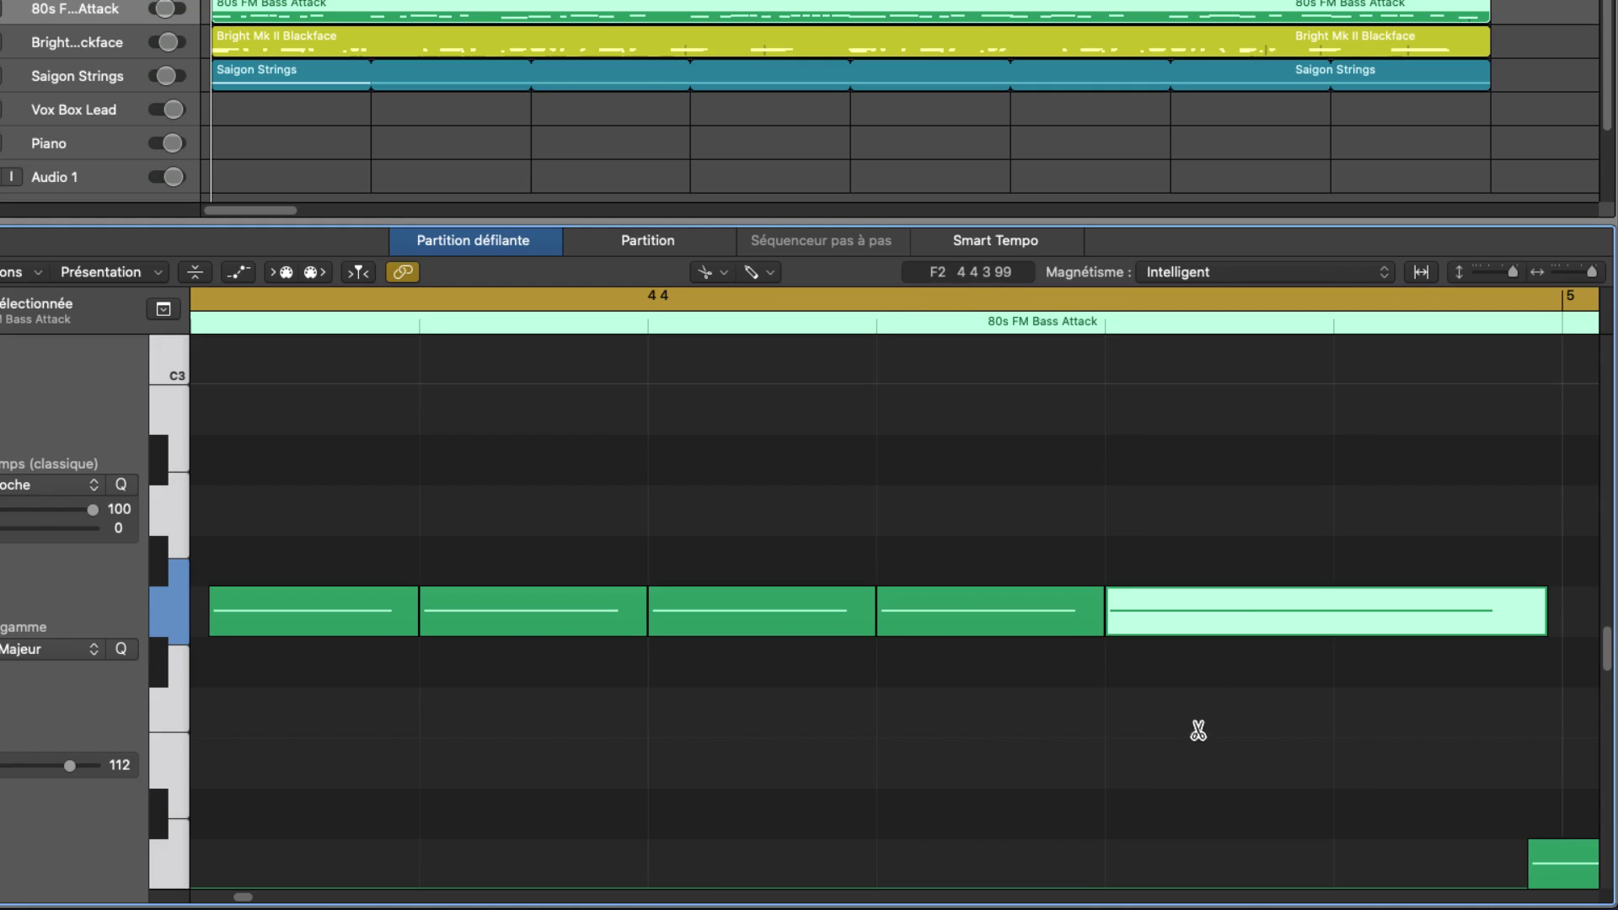
Undo the four cuts made in the long G2 note.
key(super+z)
key(super+z)
key(super+z)
key(super+z)
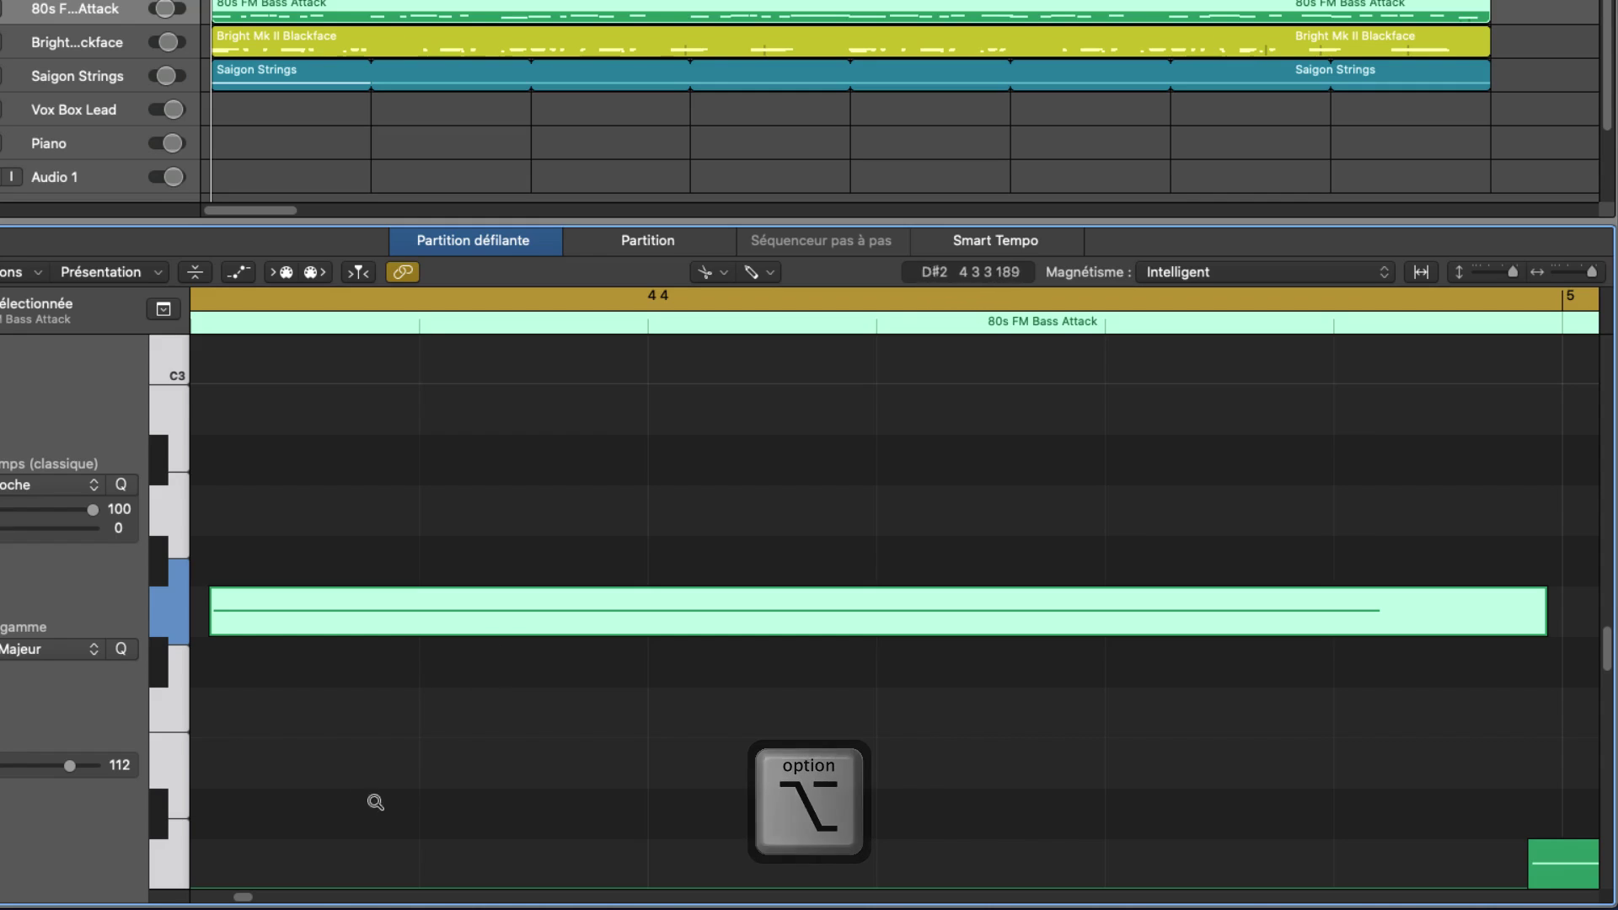
Divide the long G2 note into equal sections using a single Scissors multi-cut at 4 3 4 1.
alt+click(421, 605)
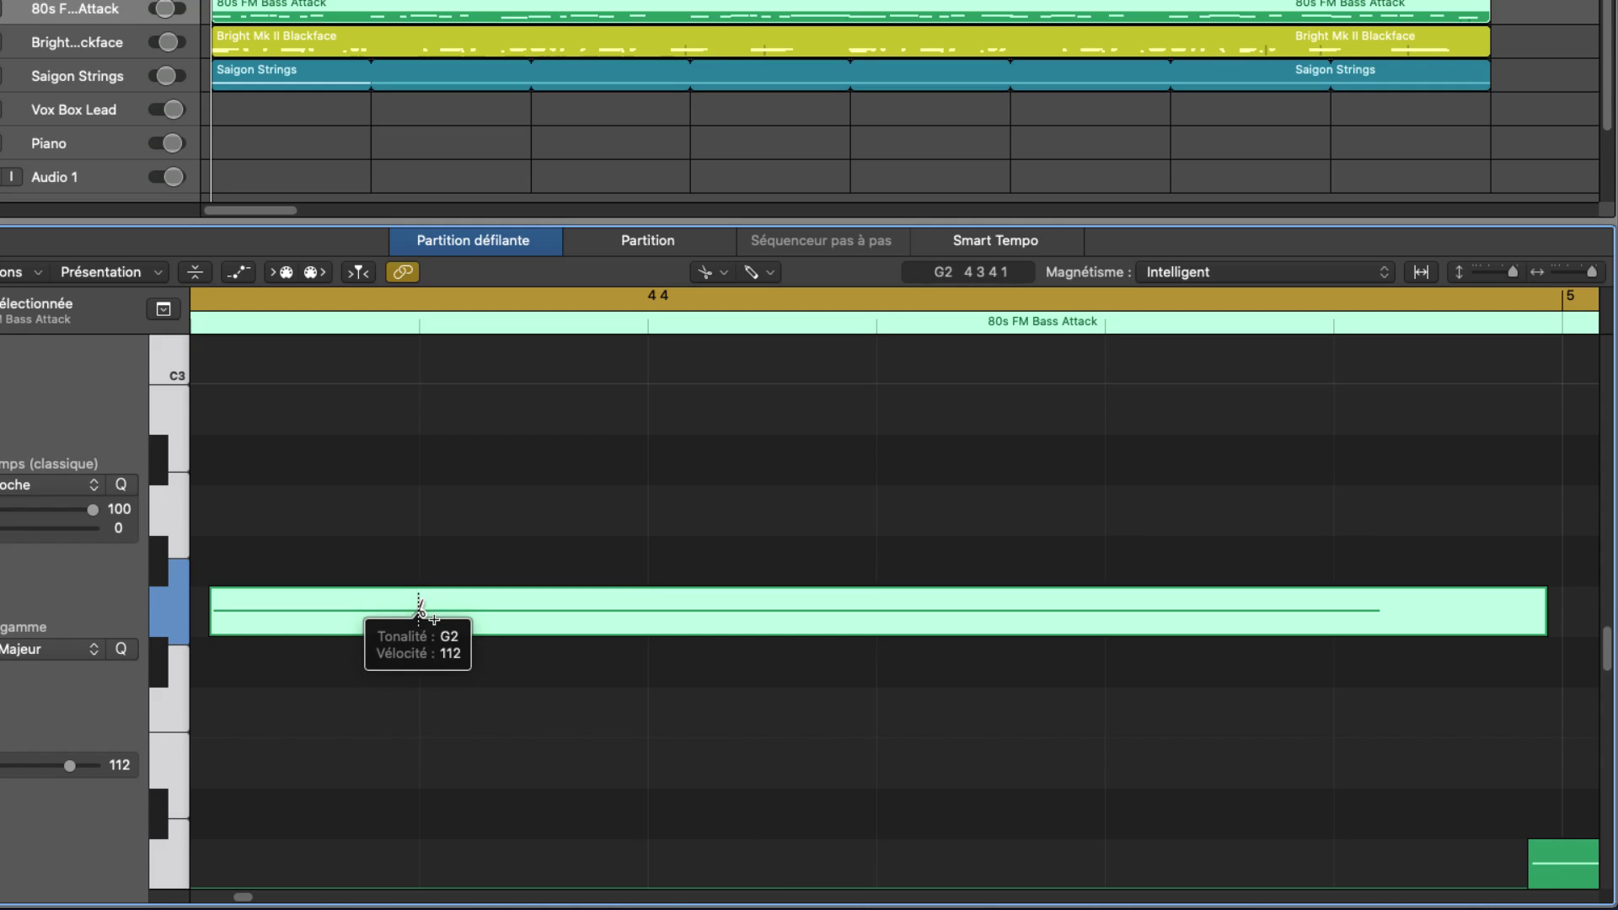
mouse_move(420, 607)
mouse_down()
mouse_move(1092, 607)
mouse_move(425, 610)
mouse_up()
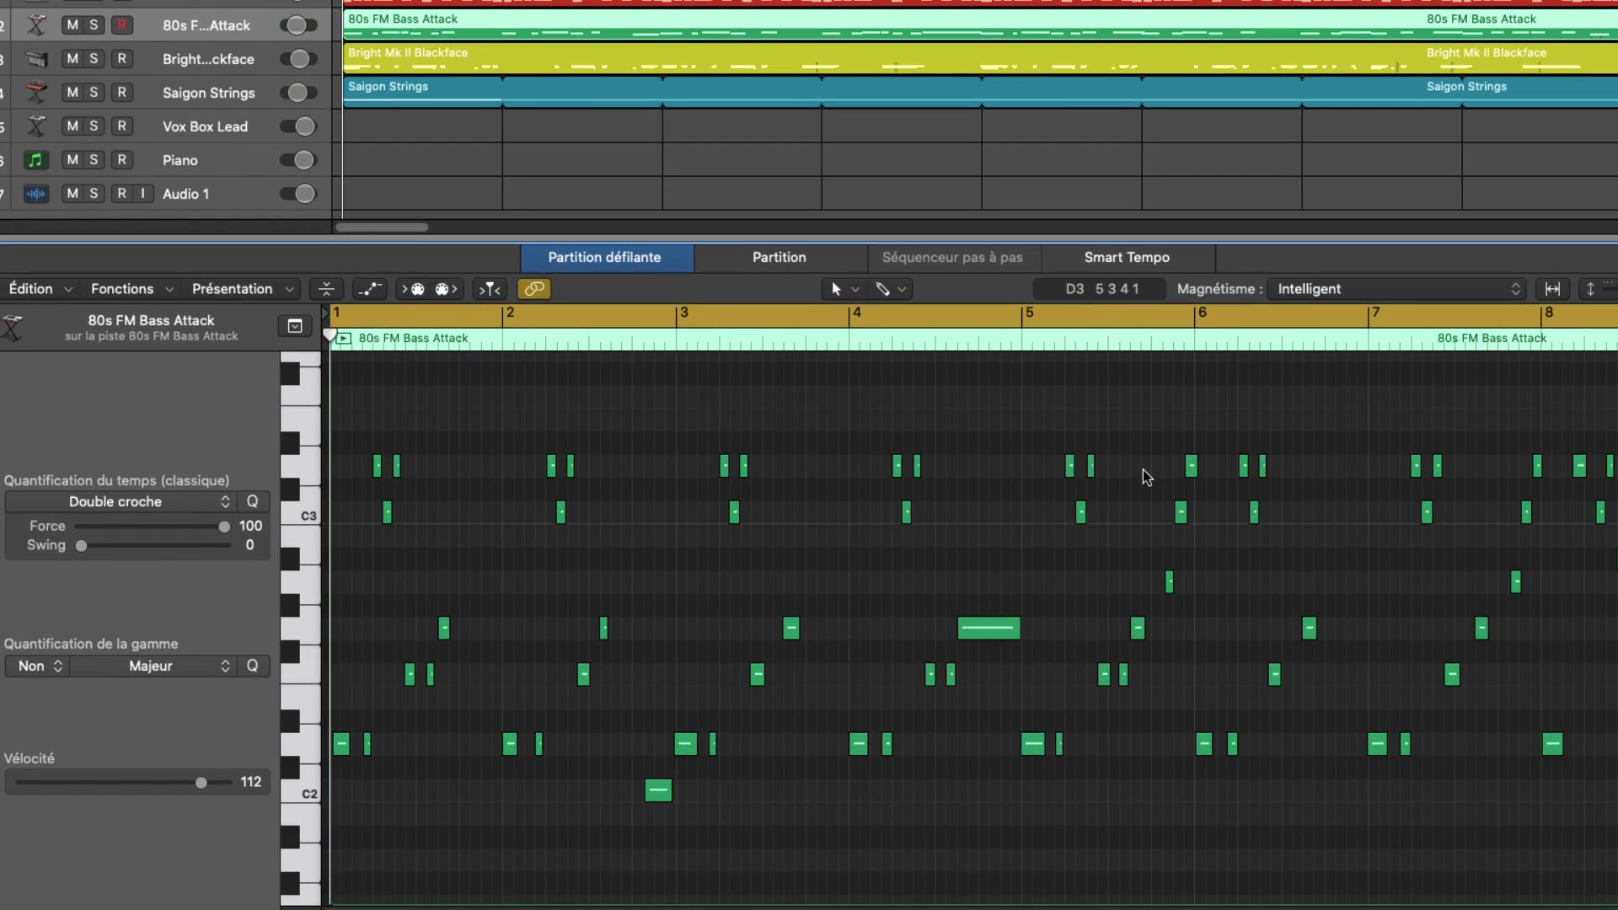
Mute all the bass notes in bar 4.
key(ctrl+m)
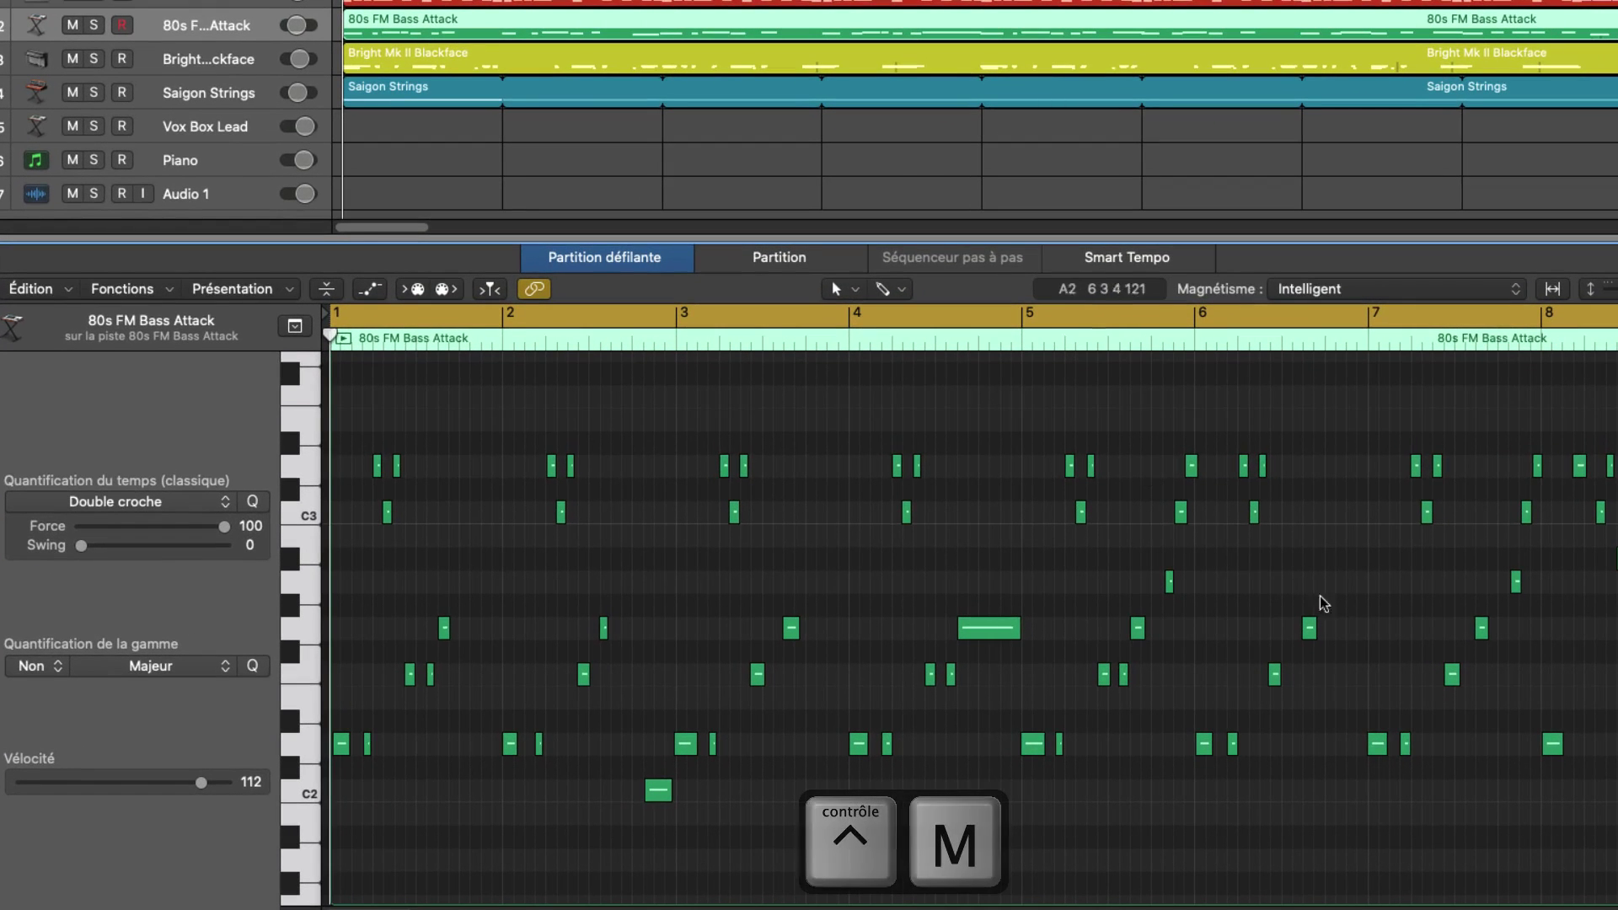
mouse_move(992, 632)
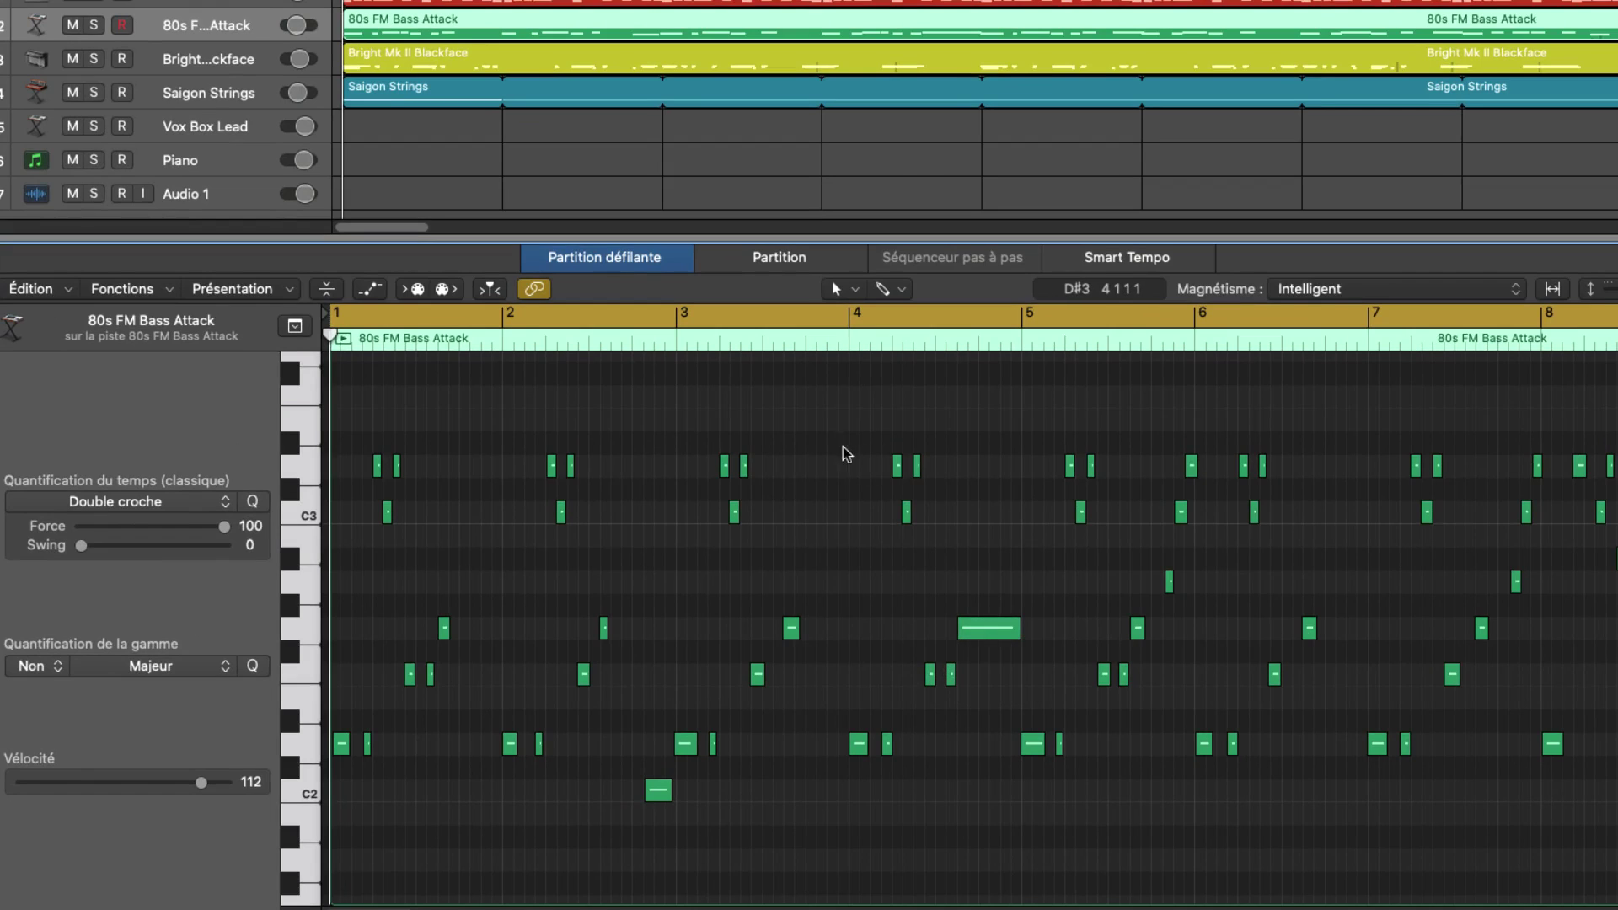
drag(831, 435, 1036, 782)
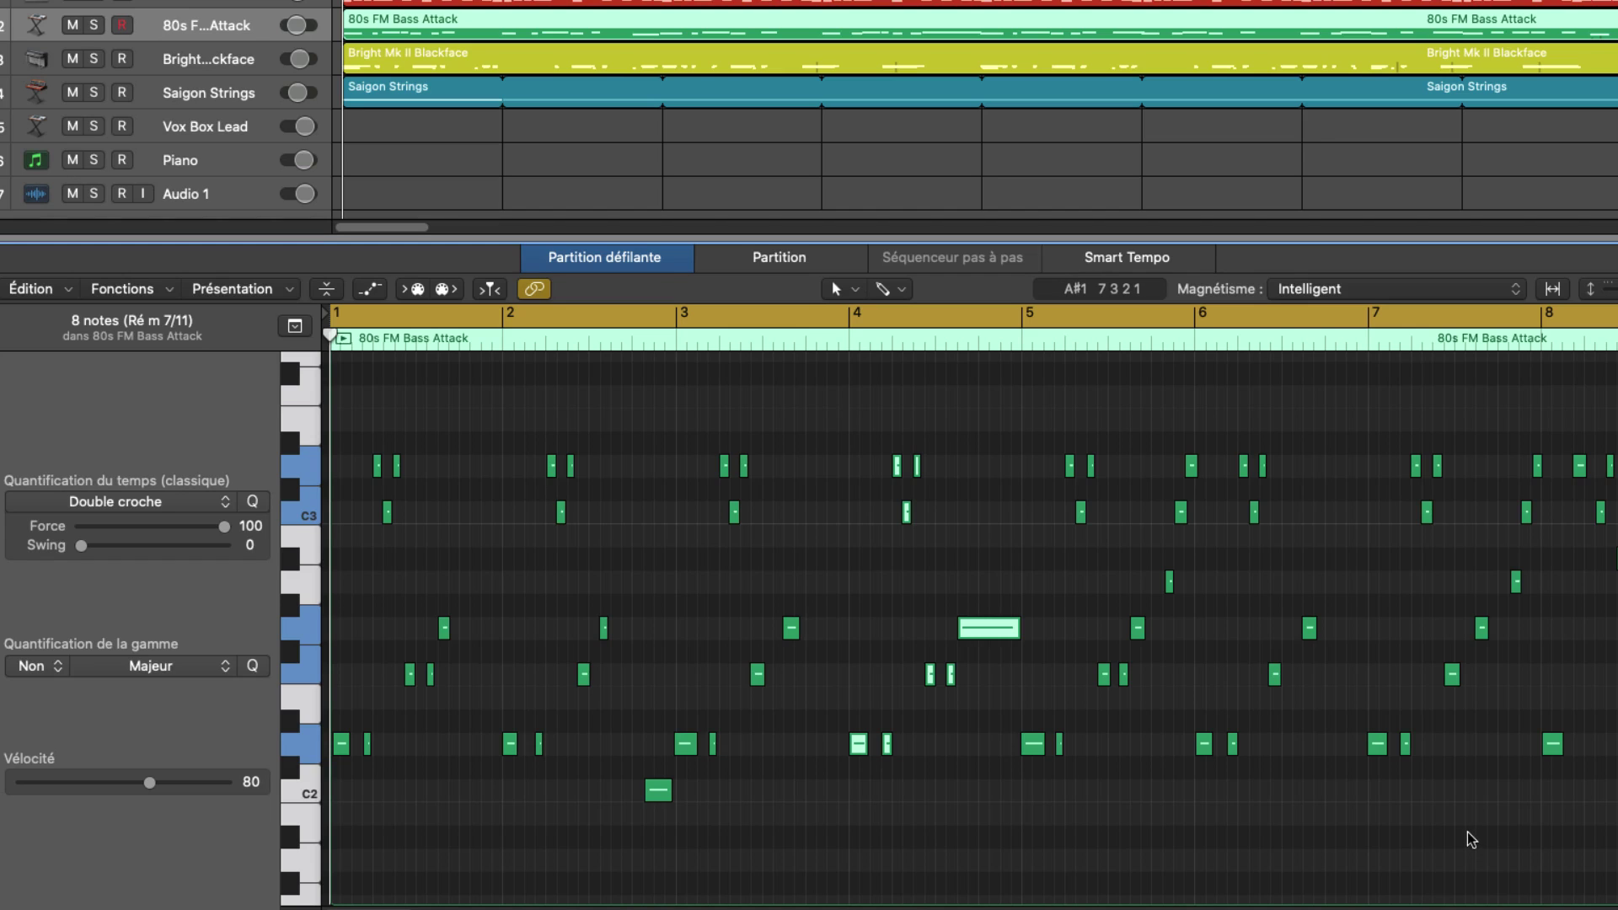
key(ctrl+m)
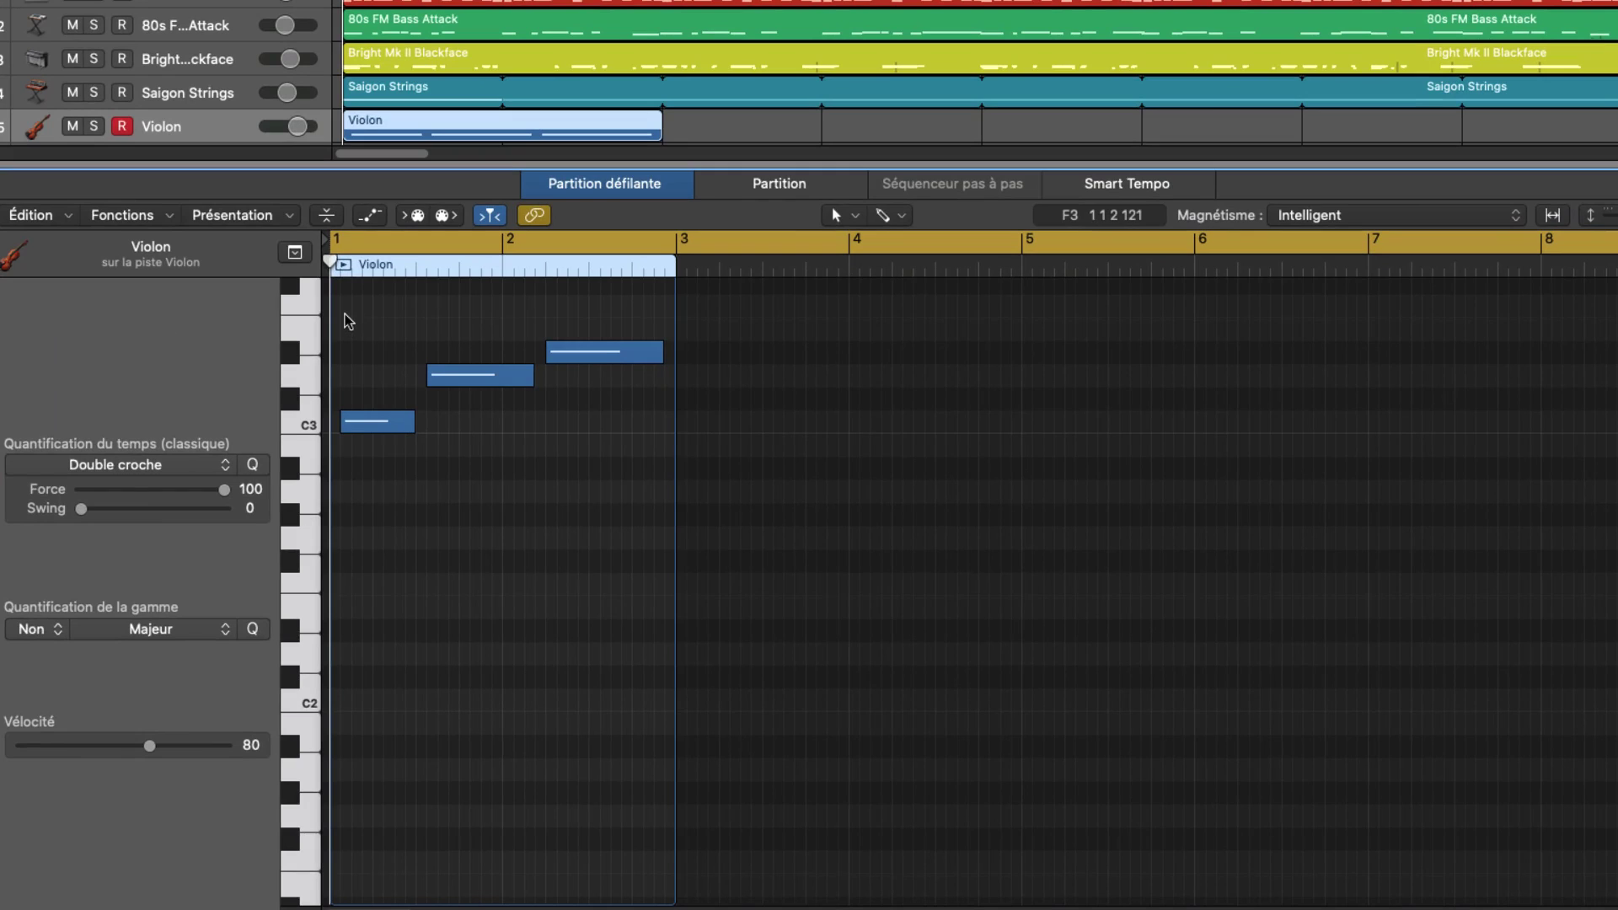
Extend the three Violon notes to the following notes with forced legato (Trim de la note sur les notes suivantes).
drag(349, 321, 658, 491)
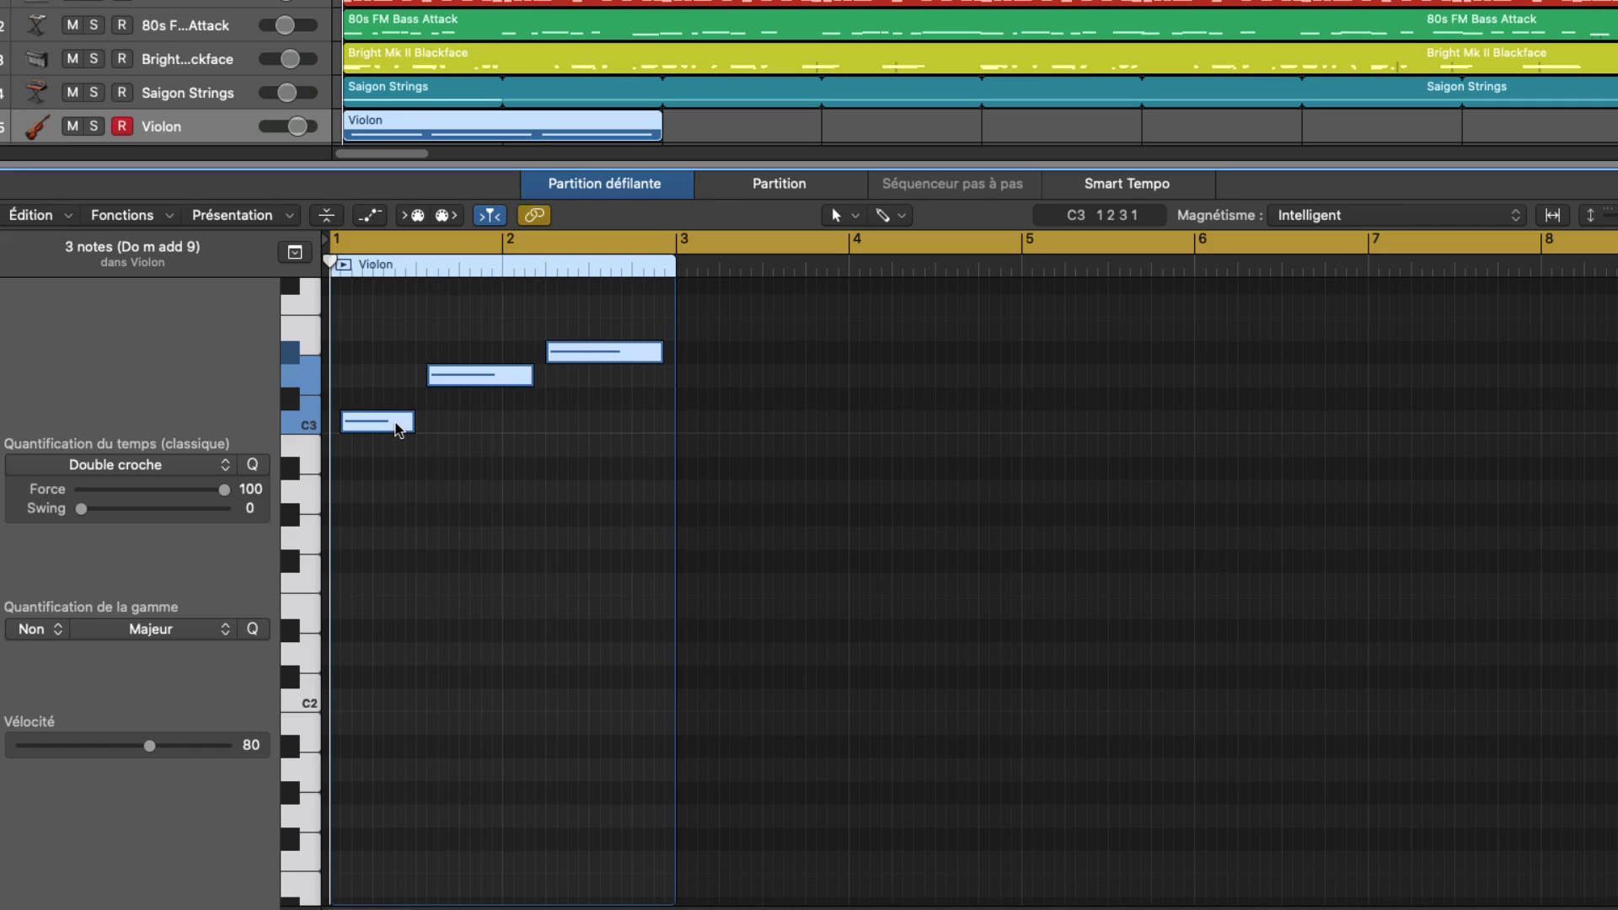
mouse_move(398, 429)
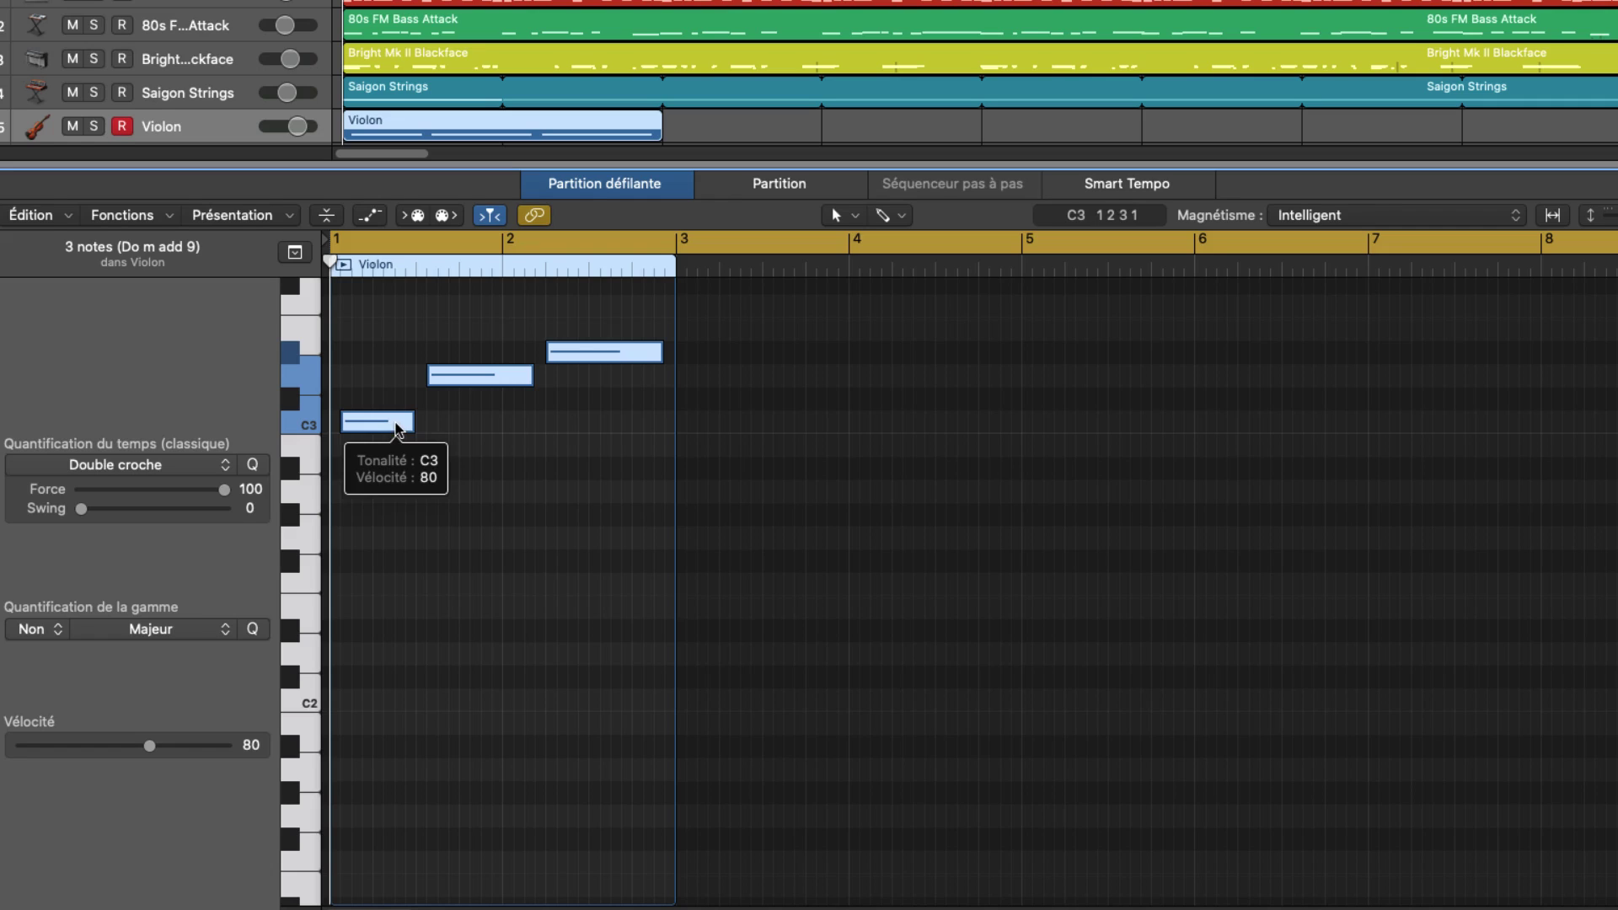
right_click(398, 428)
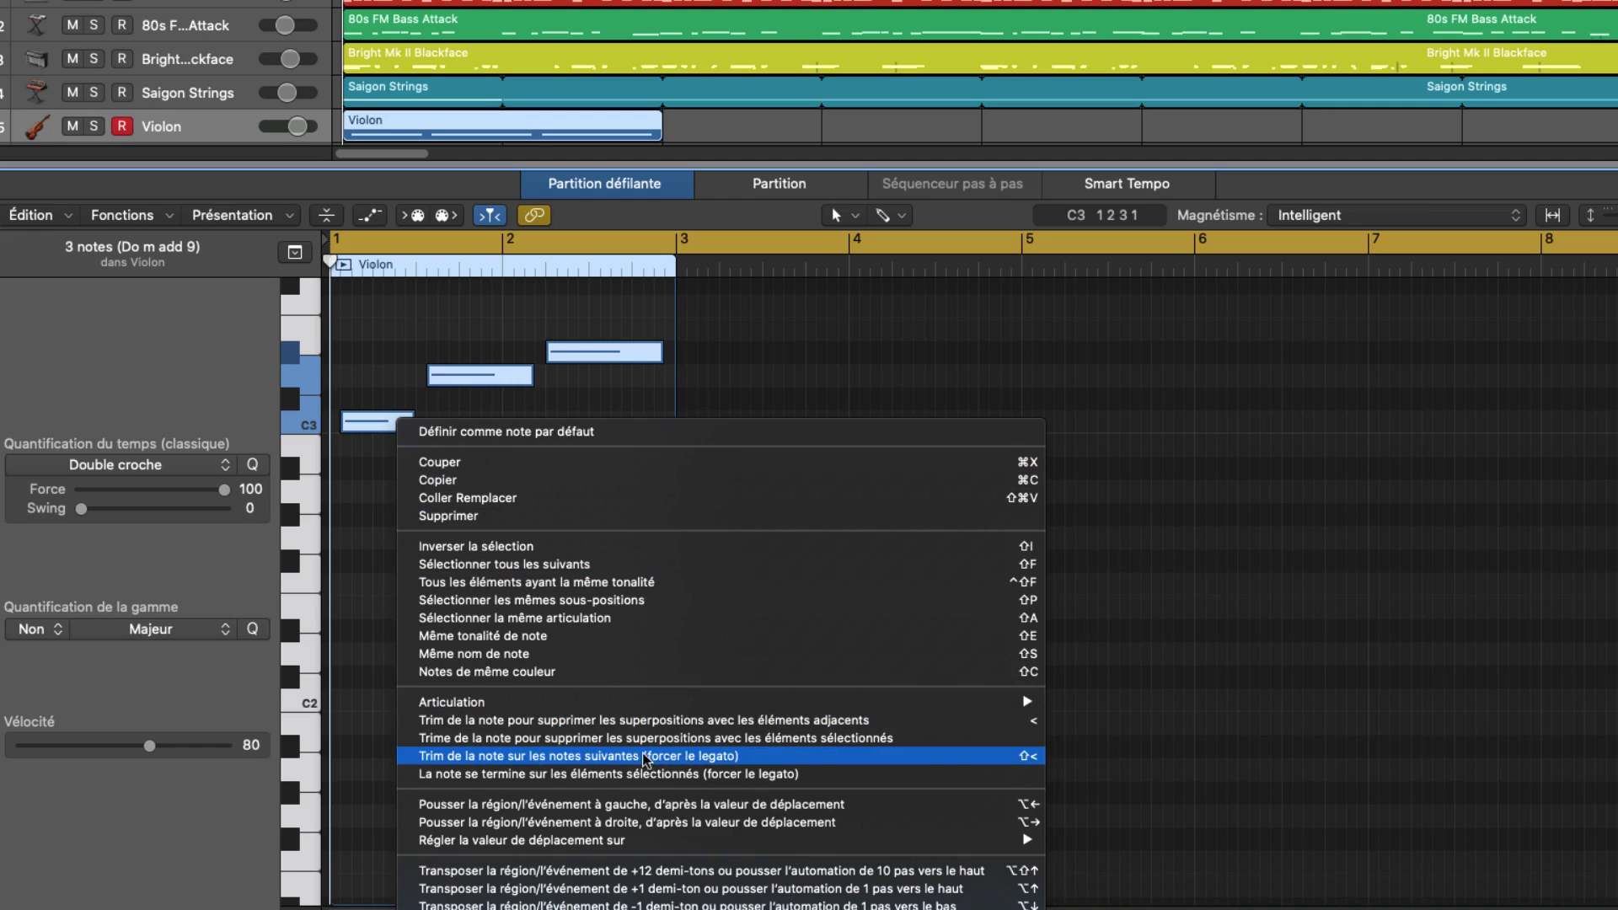
click(733, 758)
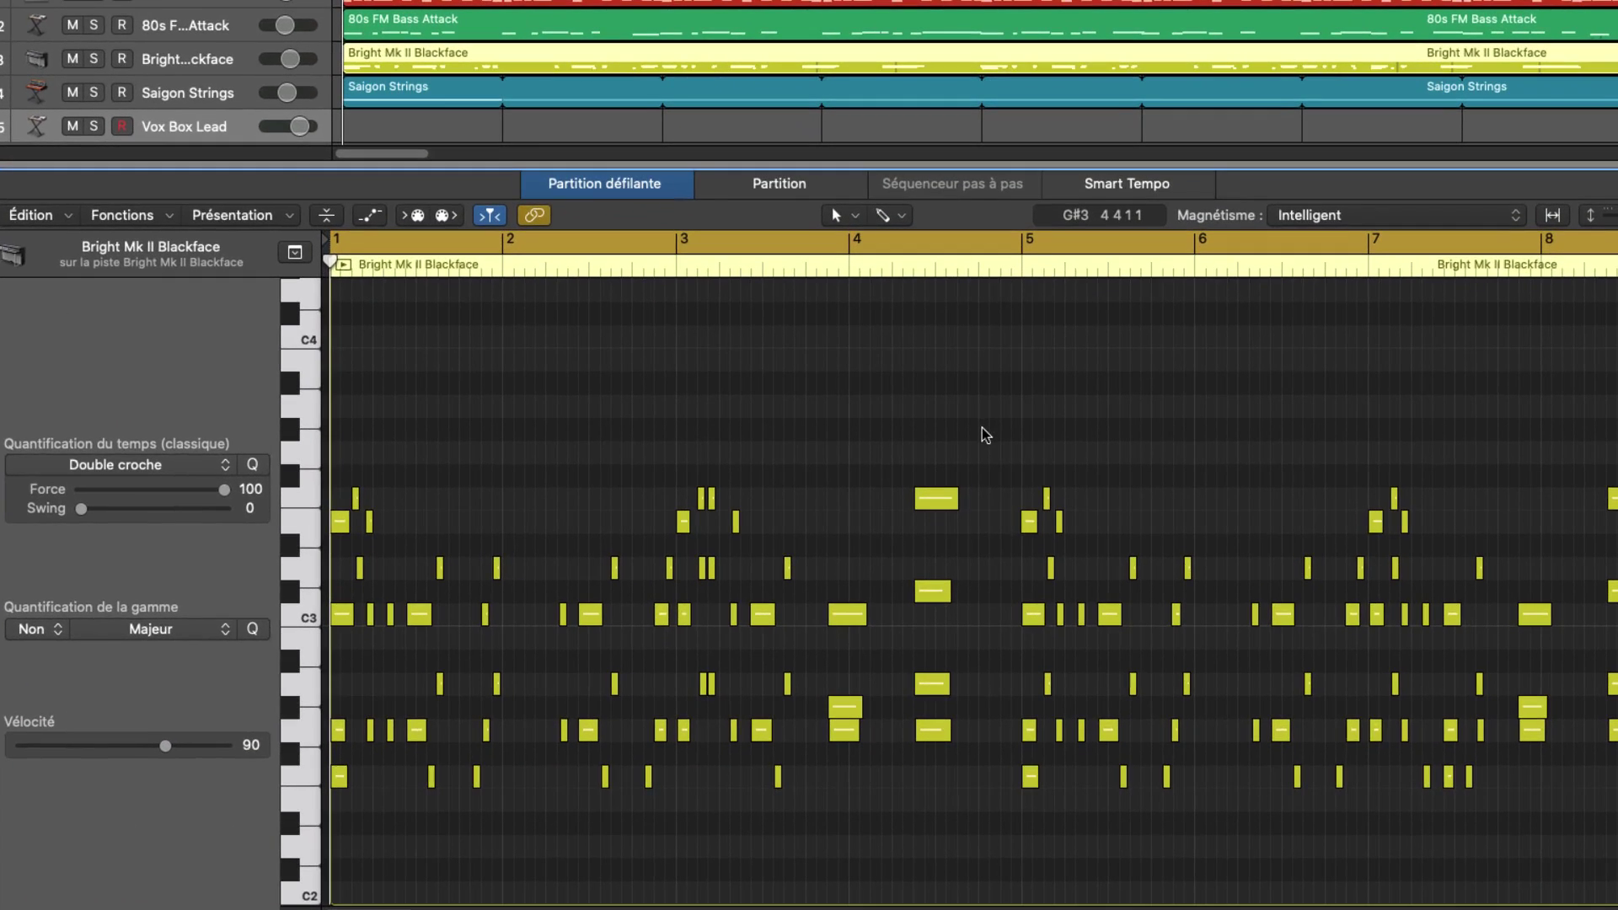
Set the seven chord notes around bar 4 of the Bright Mk II Blackface region to the same velocity of 90 with the Velocity tool.
drag(983, 429, 831, 827)
drag(985, 430, 849, 810)
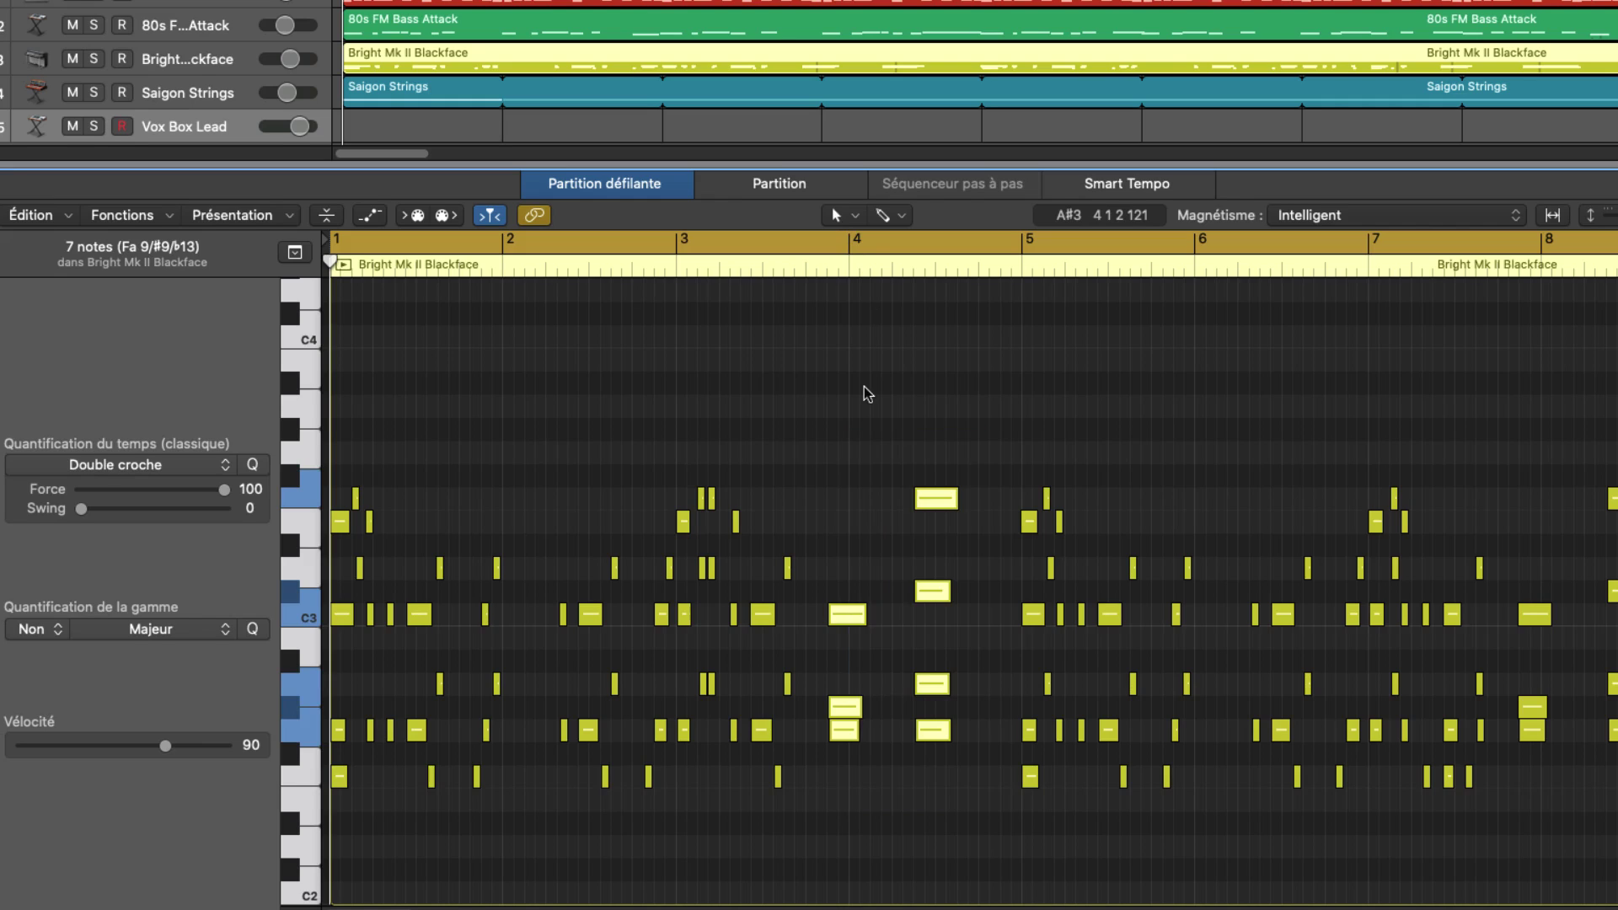
key(t)
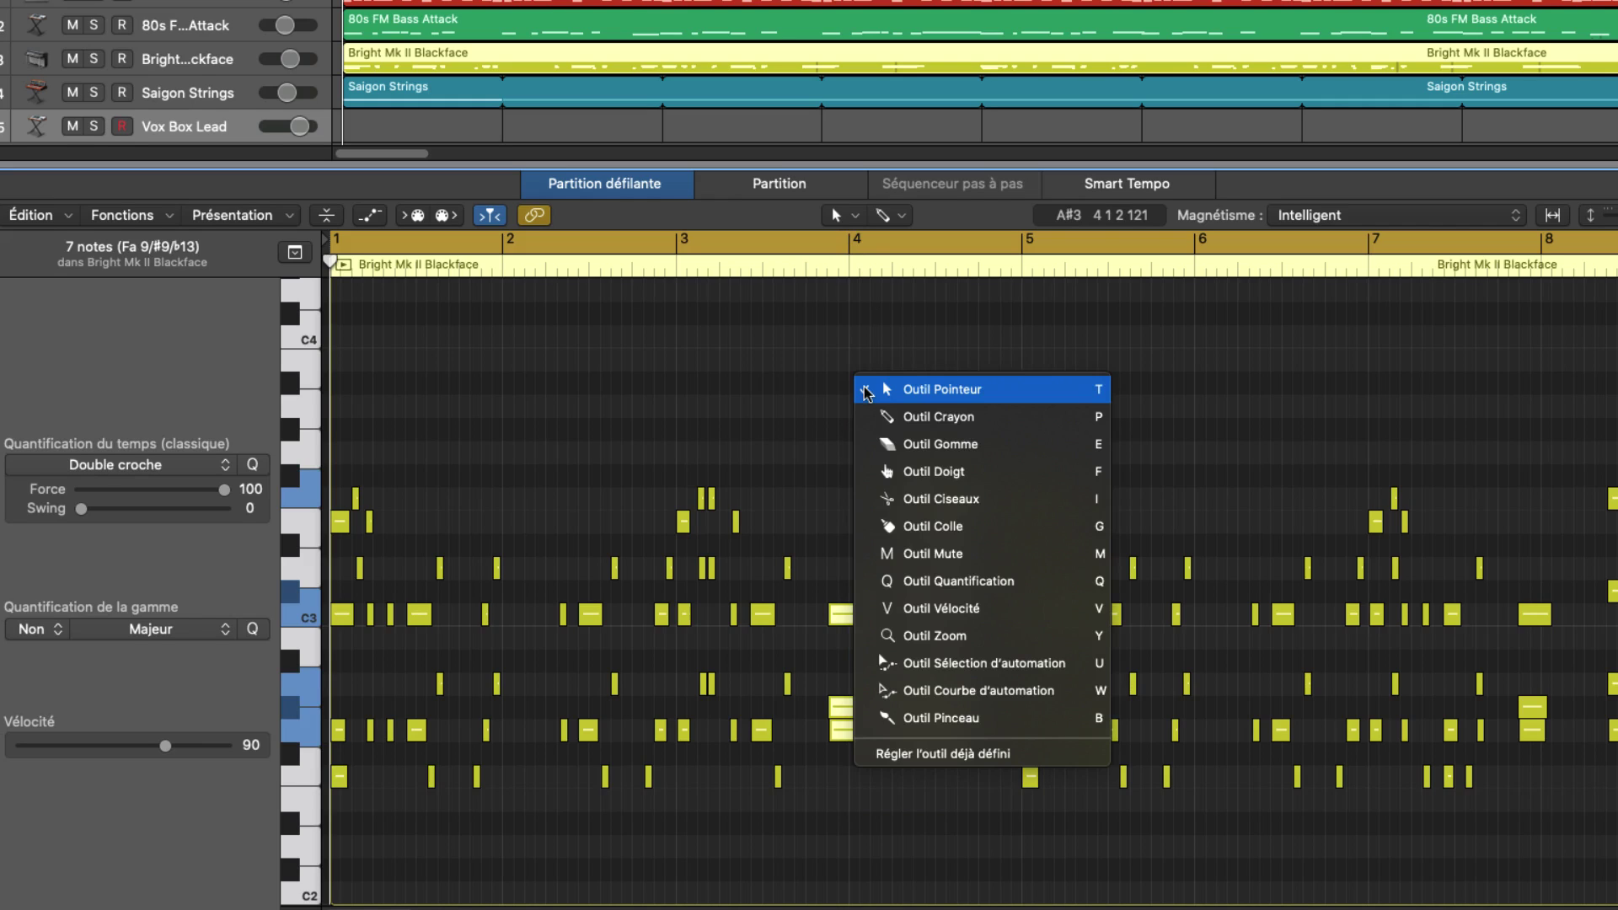
key(v)
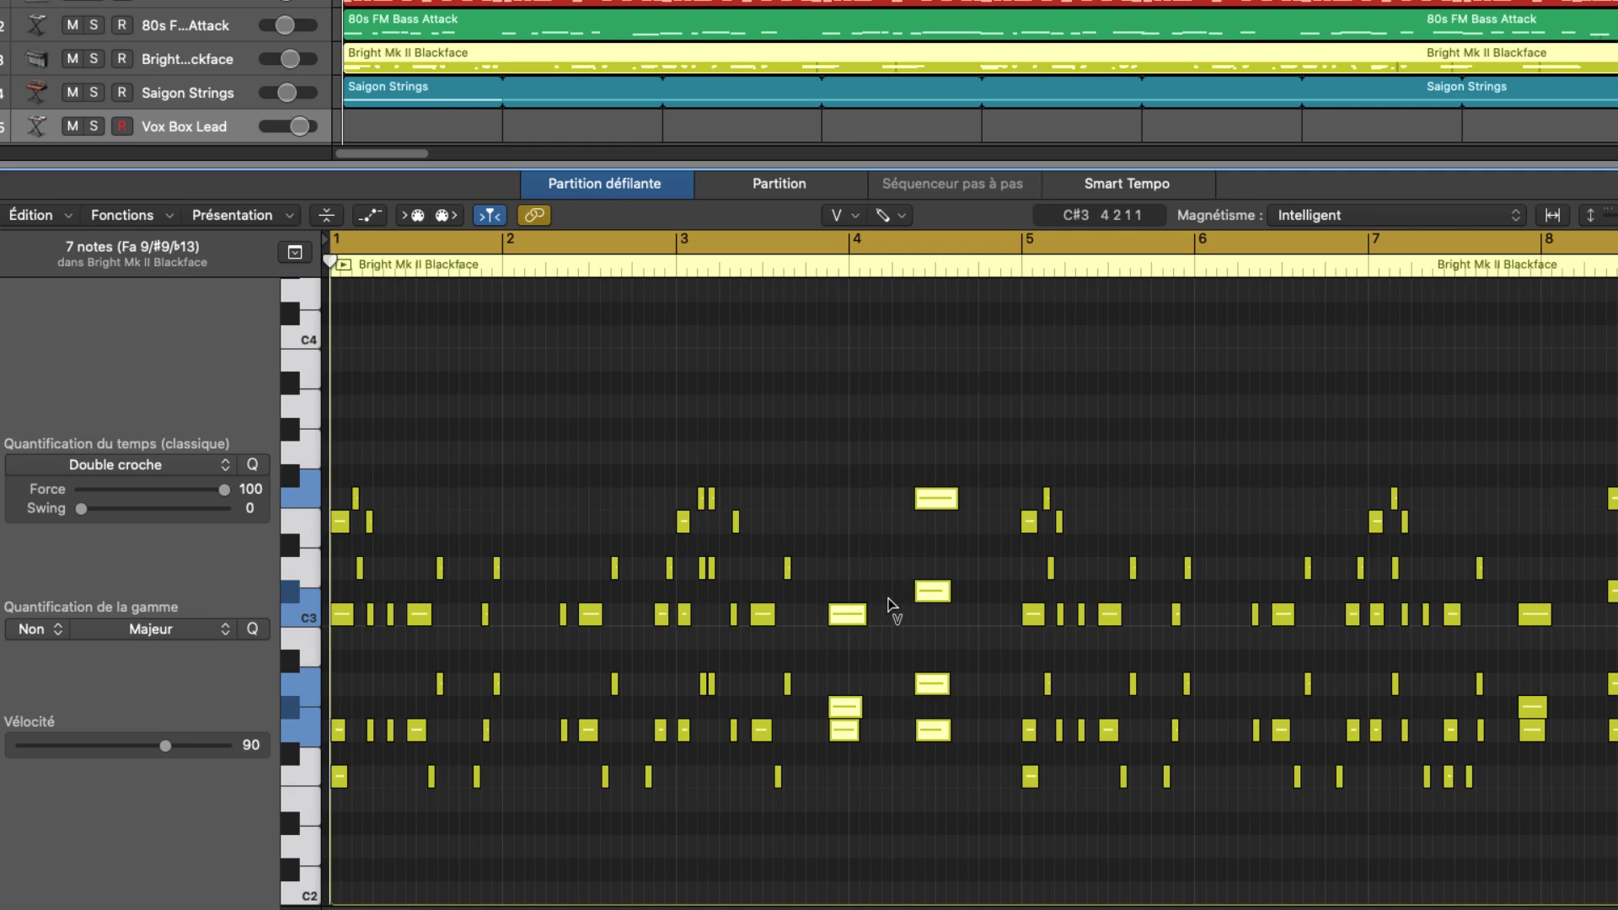
key(alt+shift)
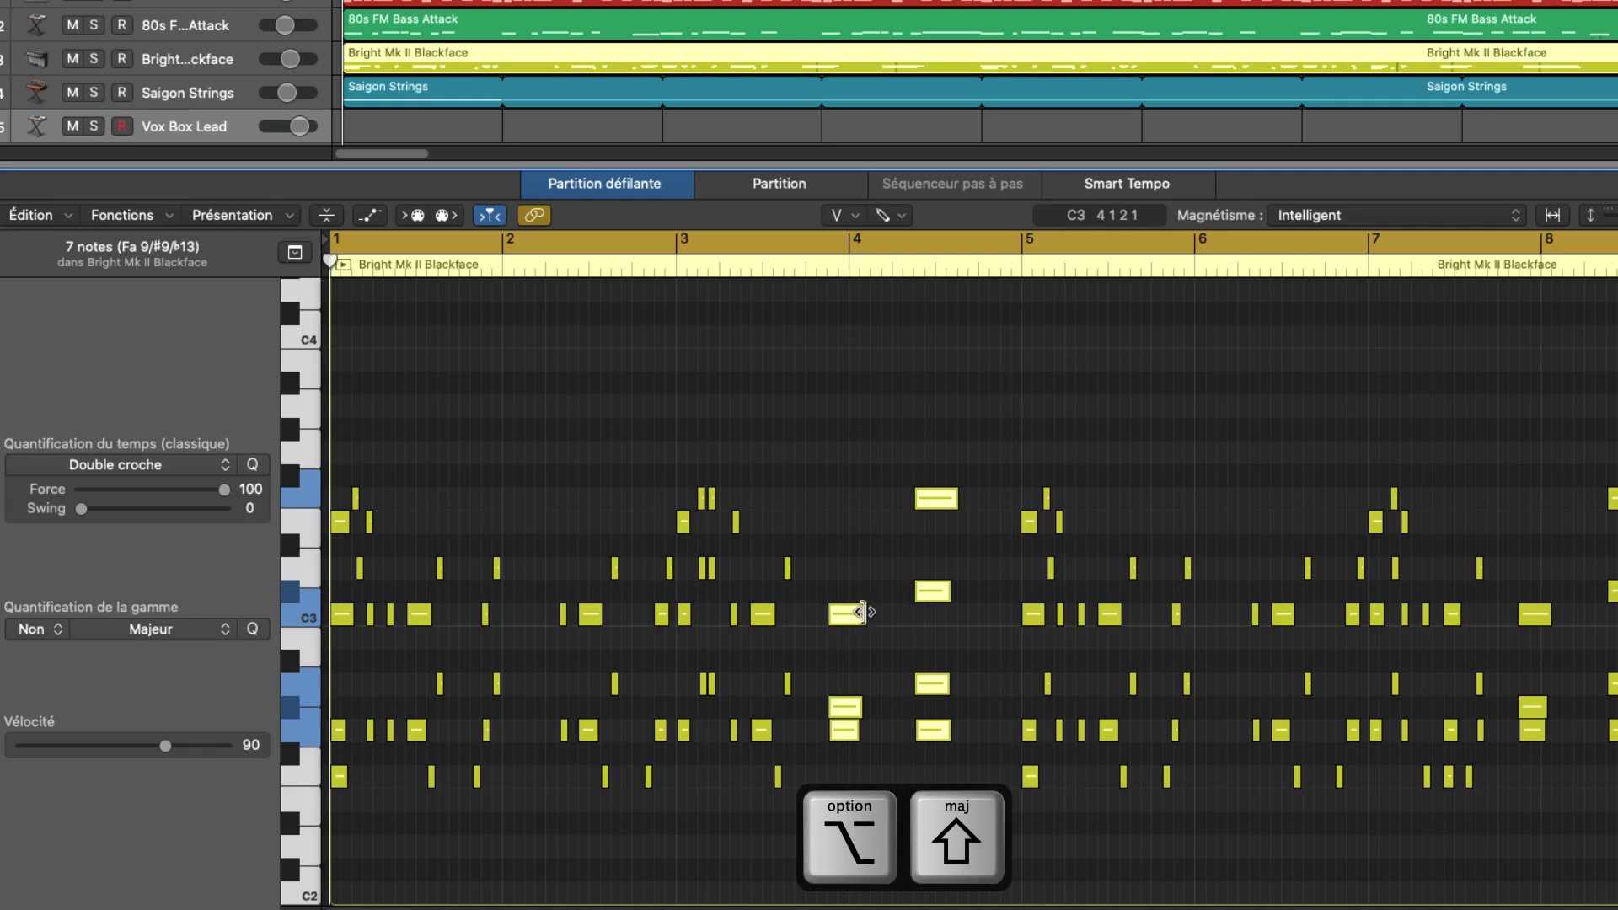
drag(850, 612, 849, 612)
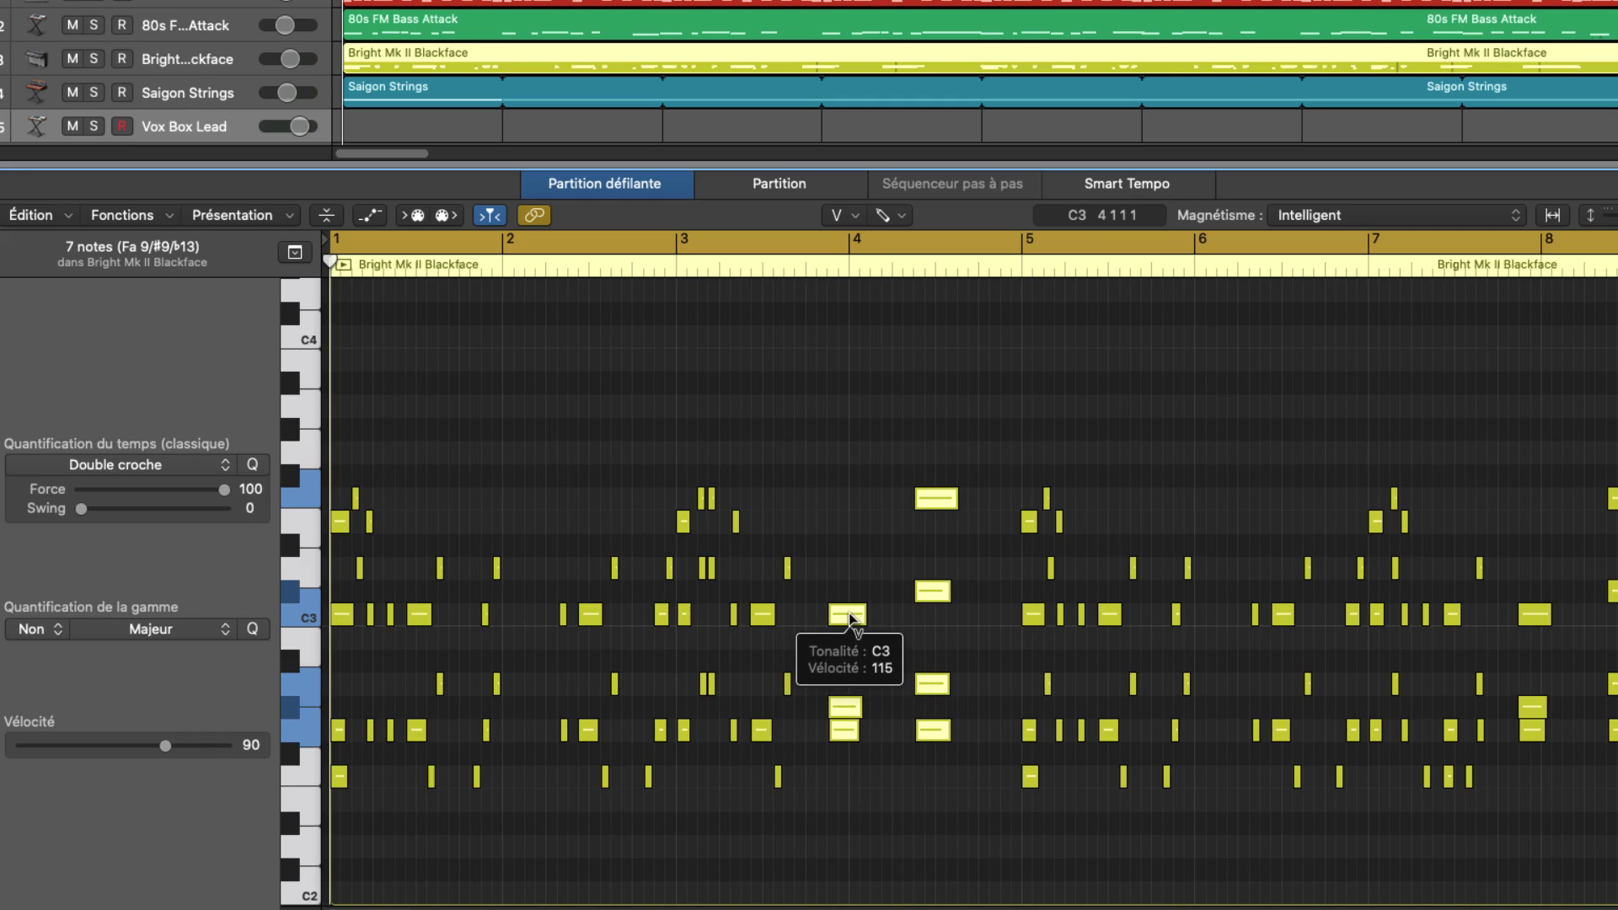
drag(850, 613, 848, 650)
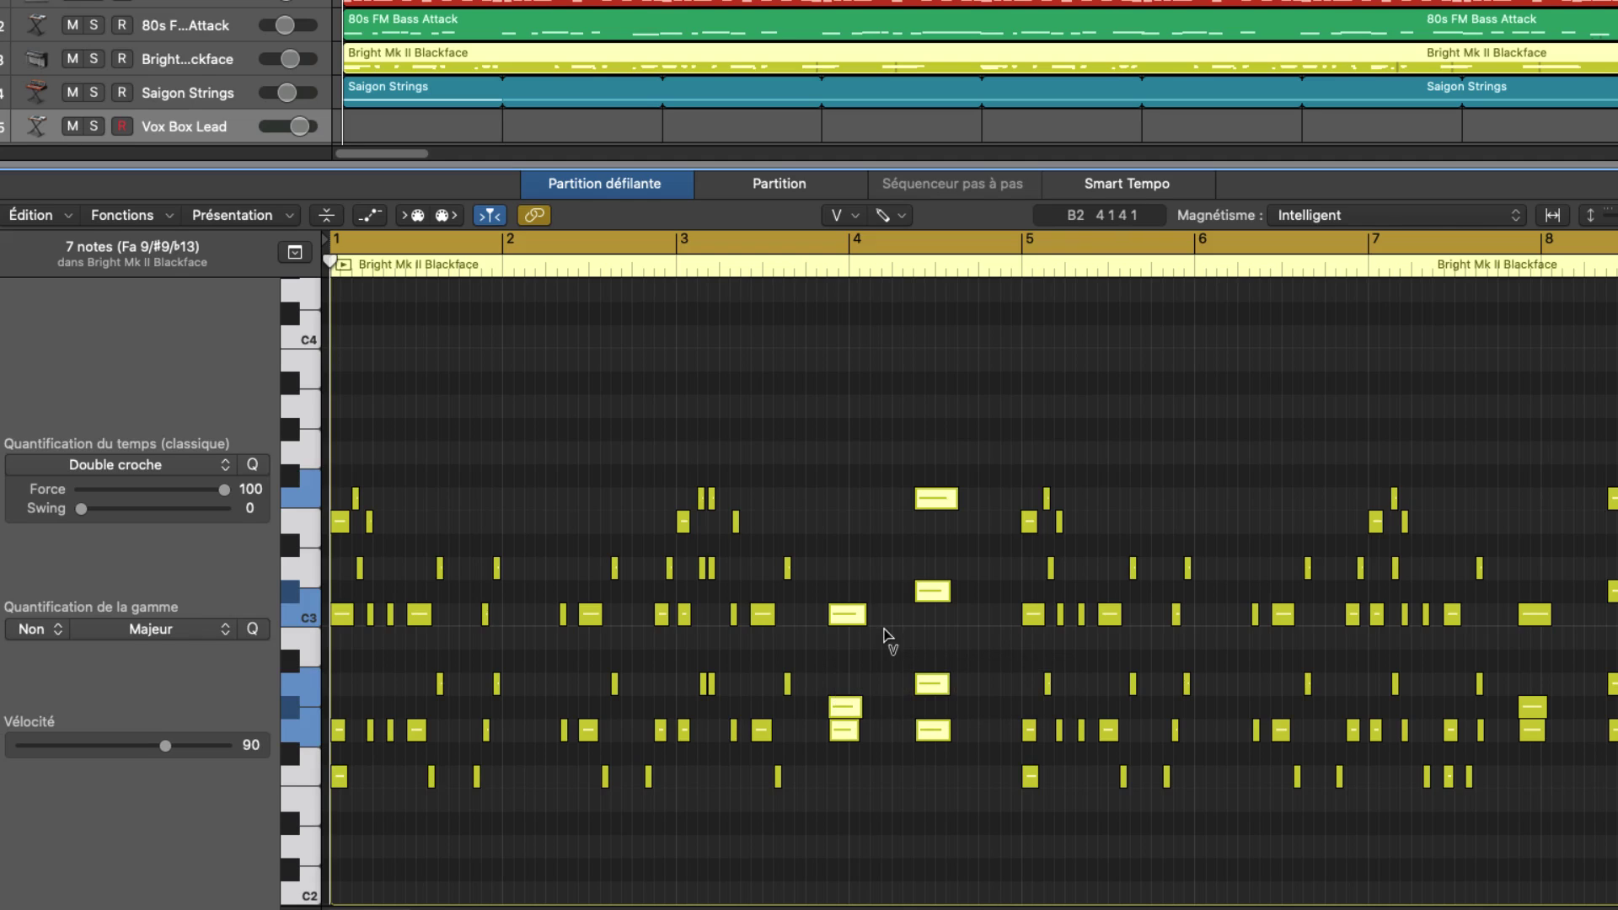
click(978, 634)
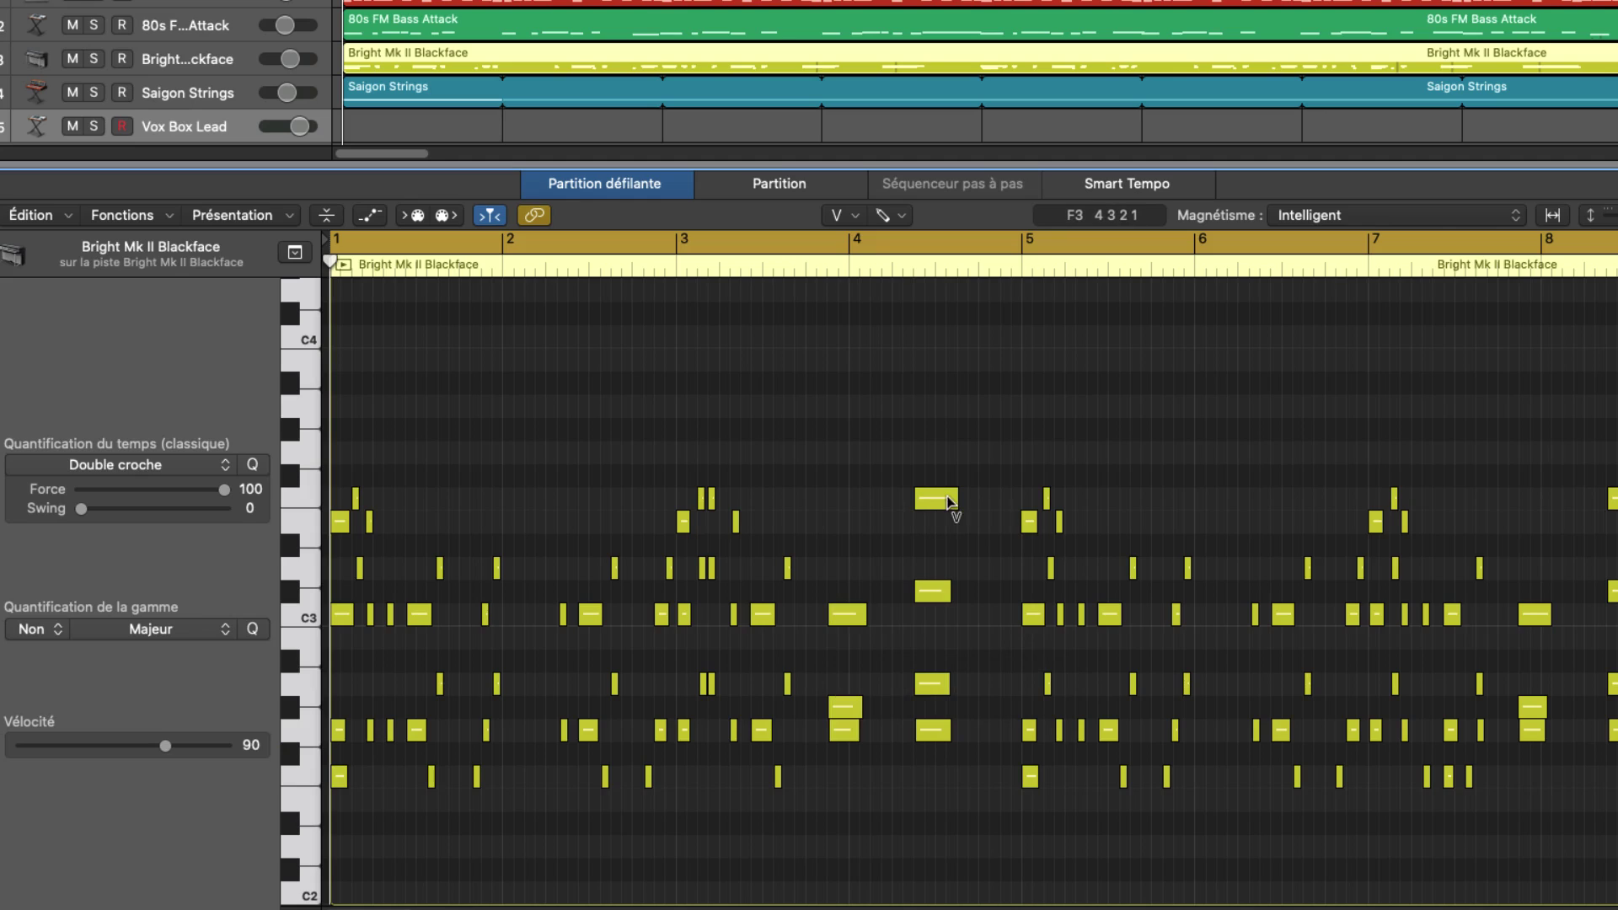
mouse_move(941, 499)
mouse_move(932, 590)
mouse_move(937, 725)
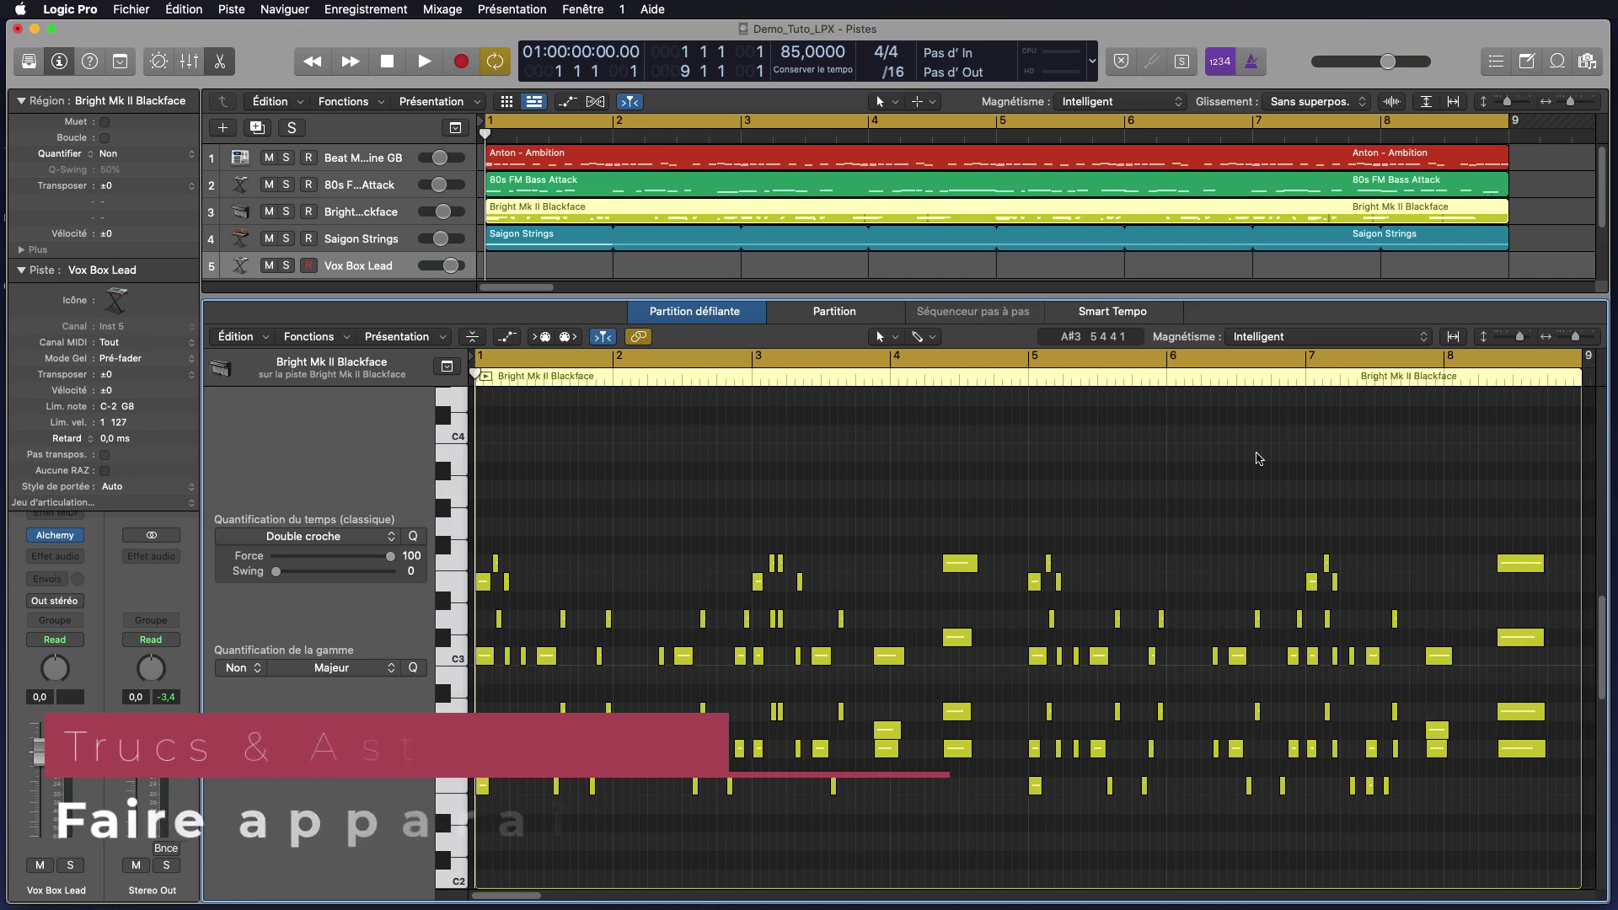
Enable note labels (Étiquettes de note) in the piano roll and zoom in on the selected notes from bar 2 to bar 4.
key(a)
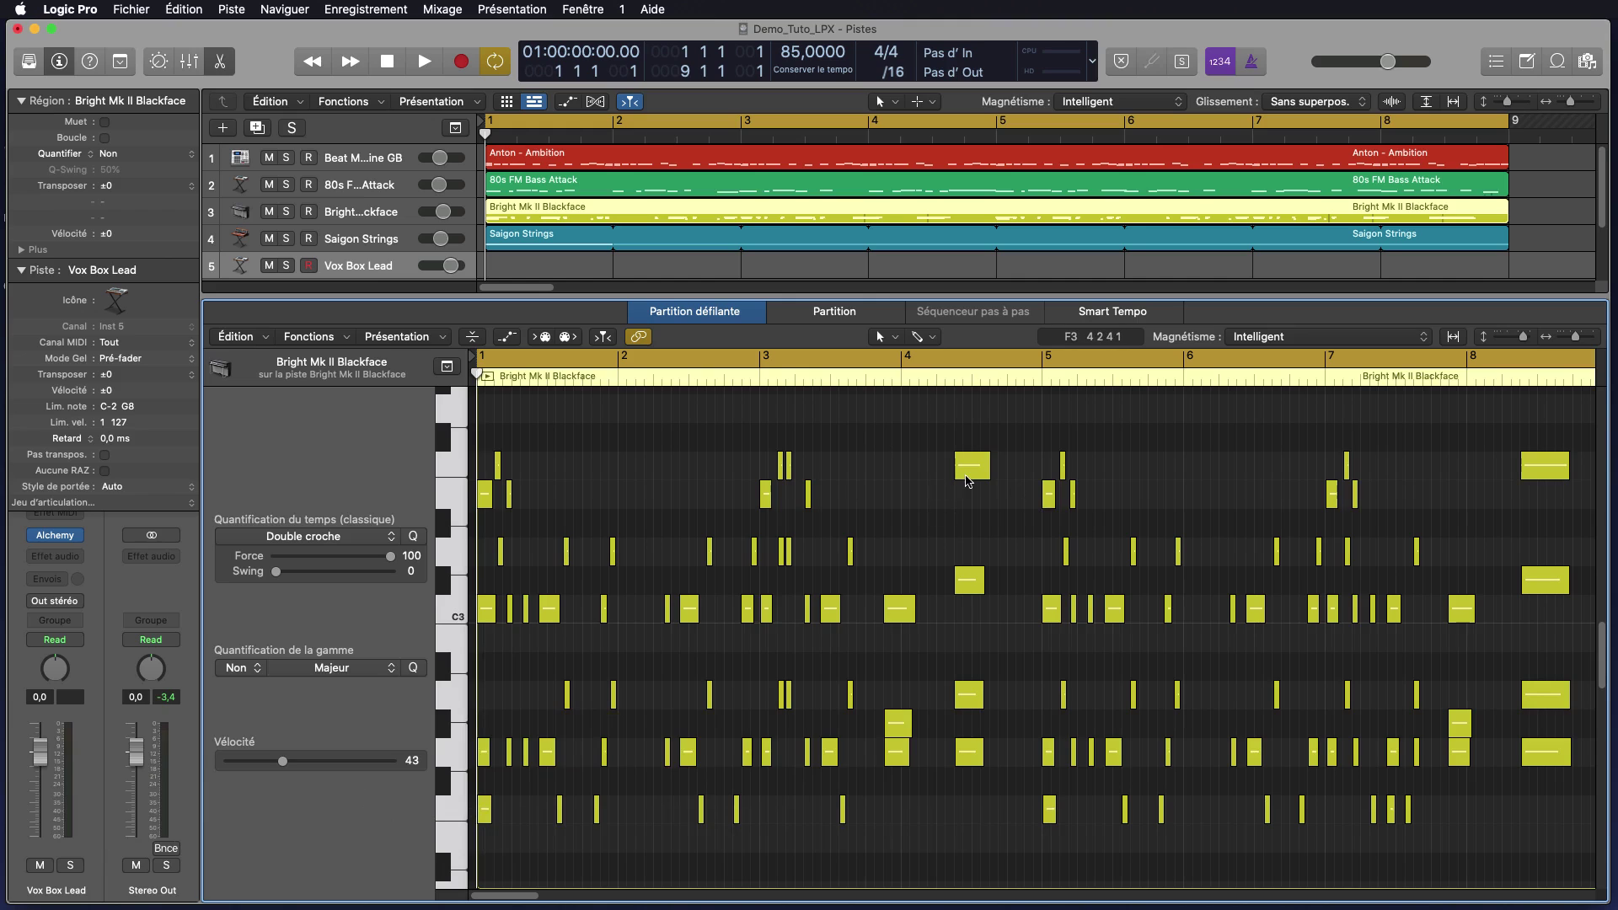
mouse_move(968, 477)
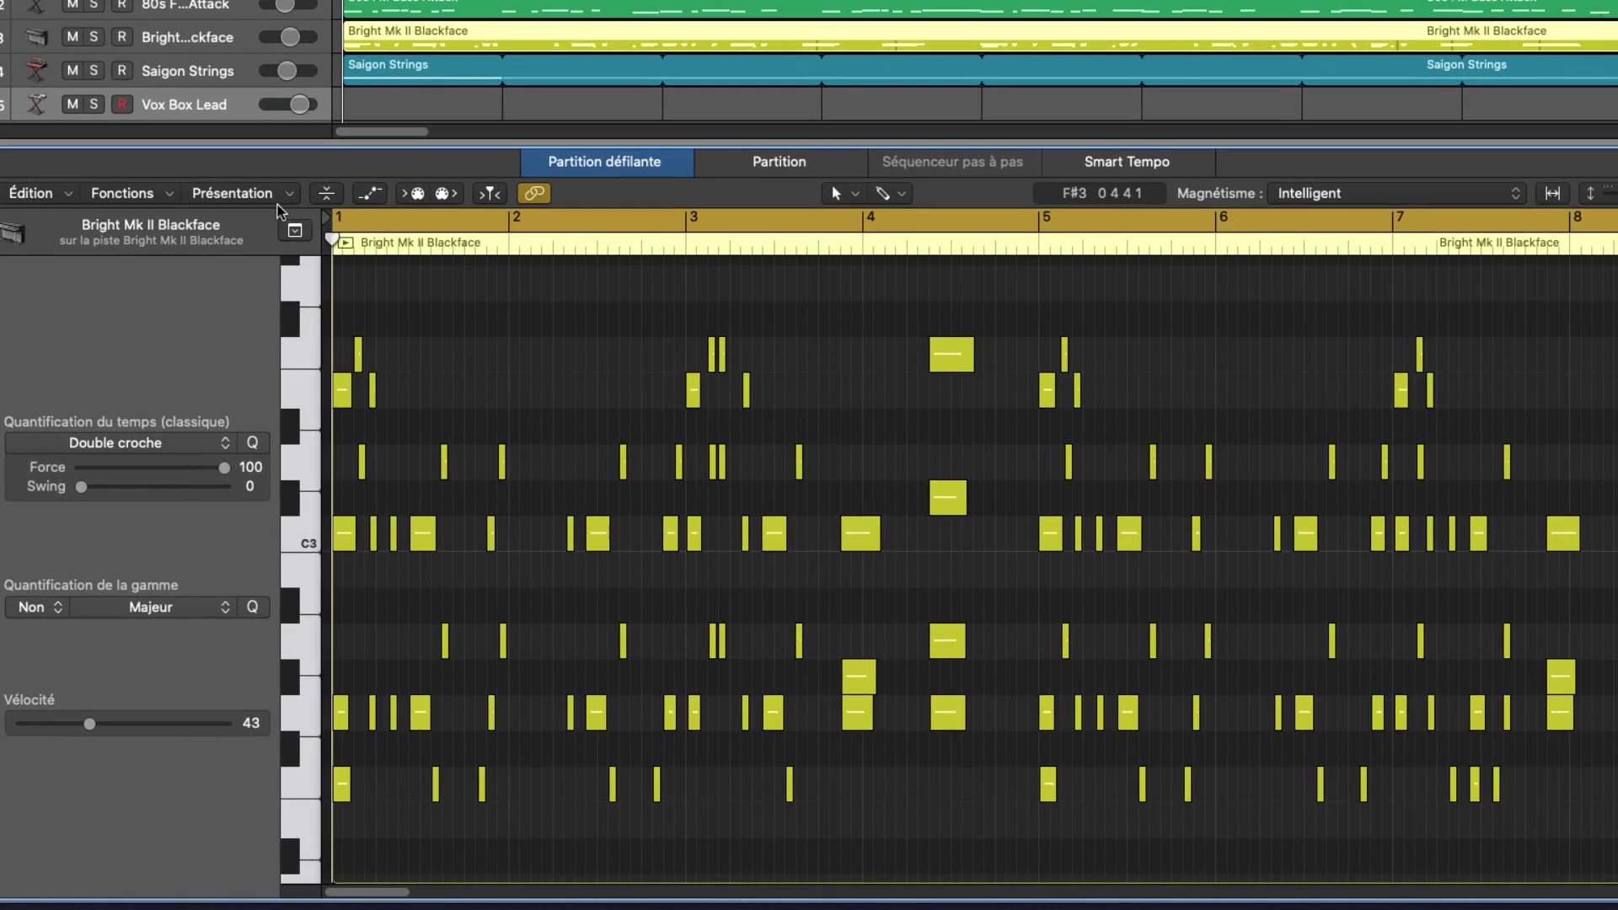
click(284, 199)
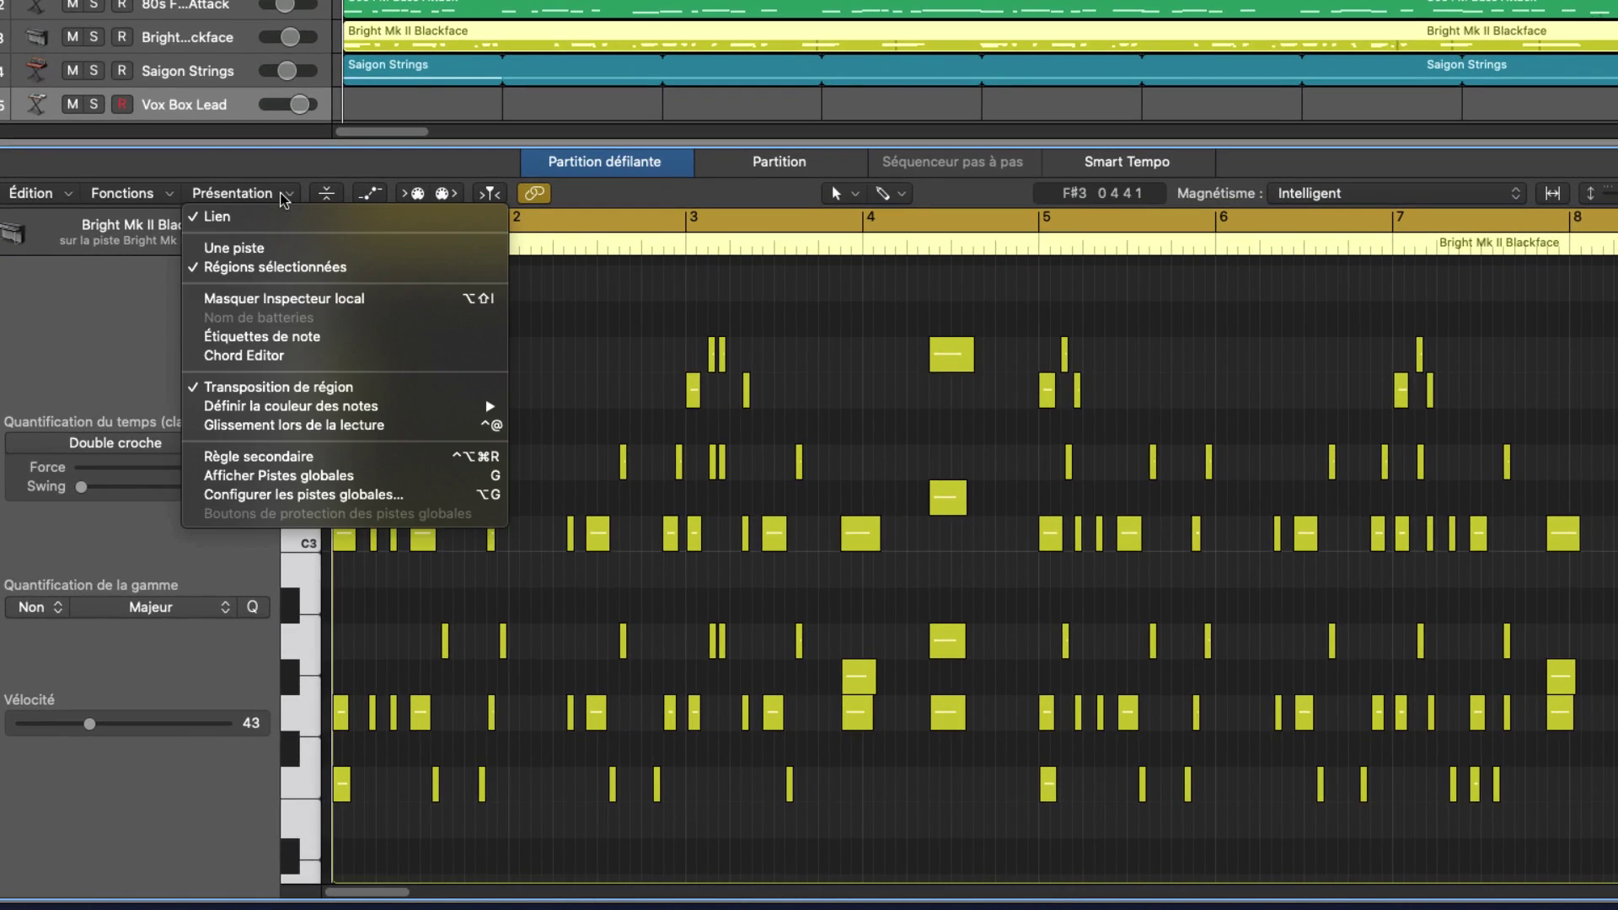
click(381, 336)
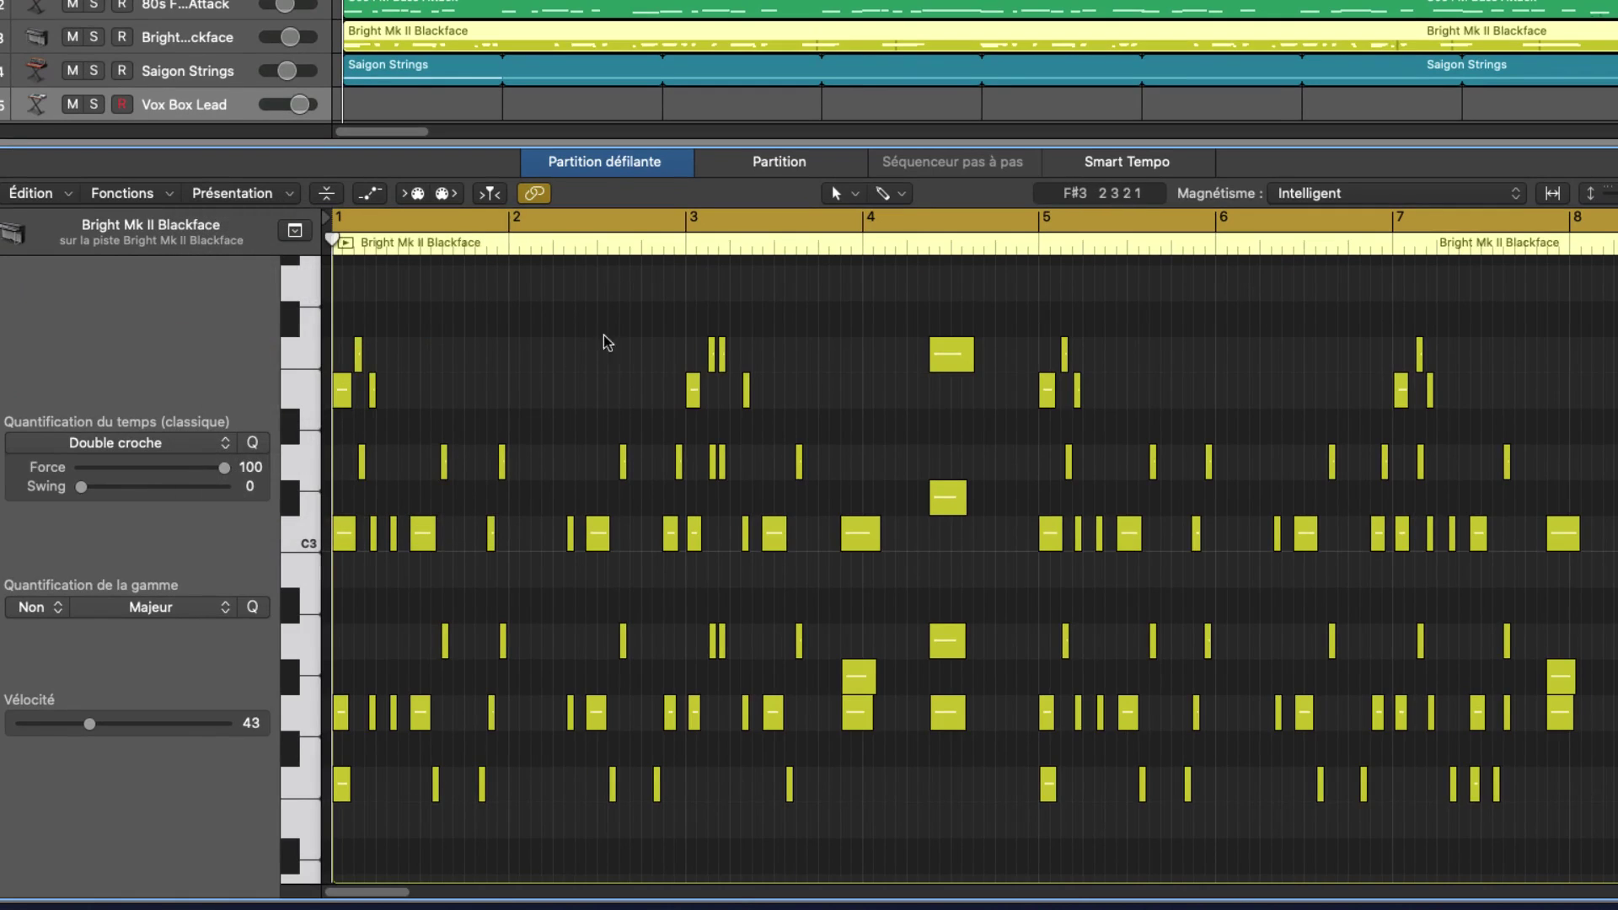
drag(548, 324, 1000, 834)
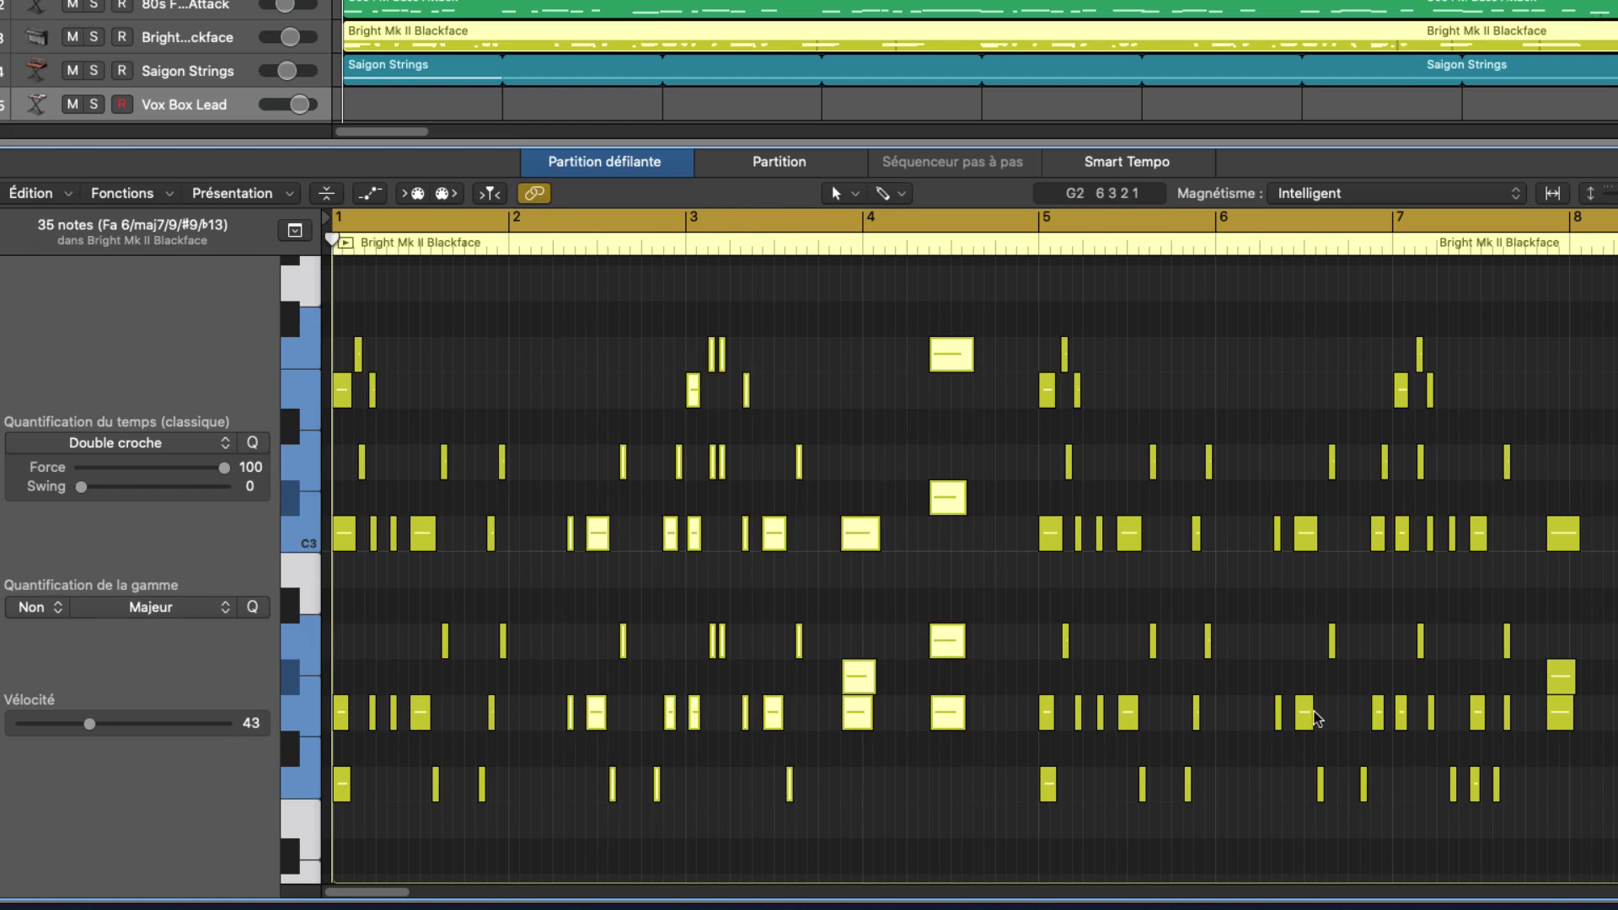
key(z)
mouse_move(679, 536)
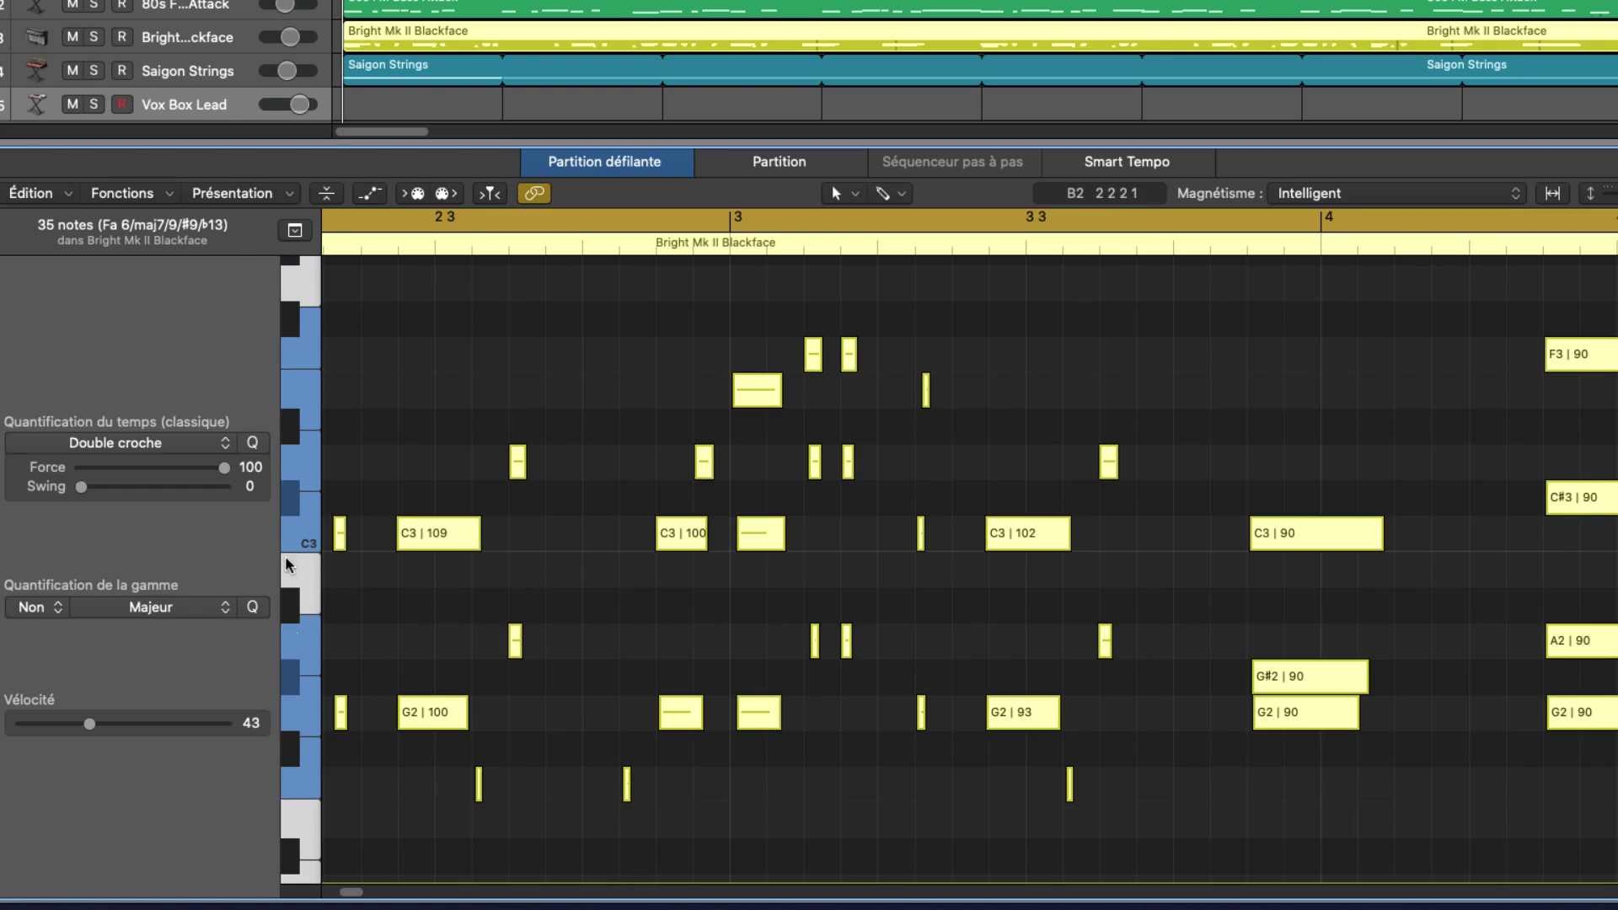
click(1200, 775)
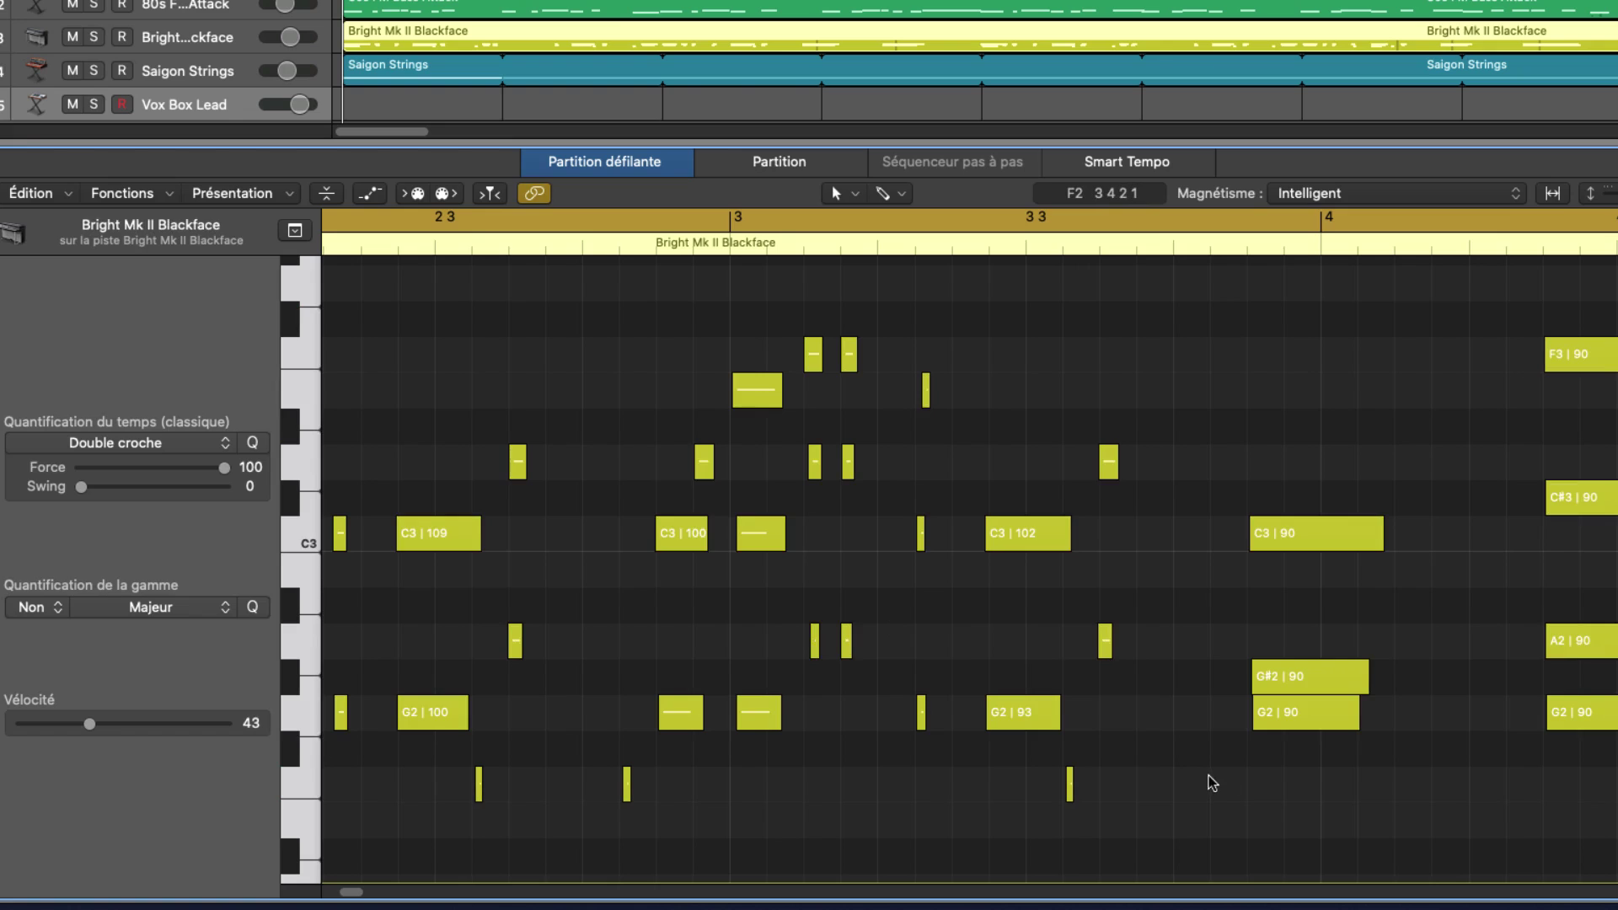
mouse_move(1020, 529)
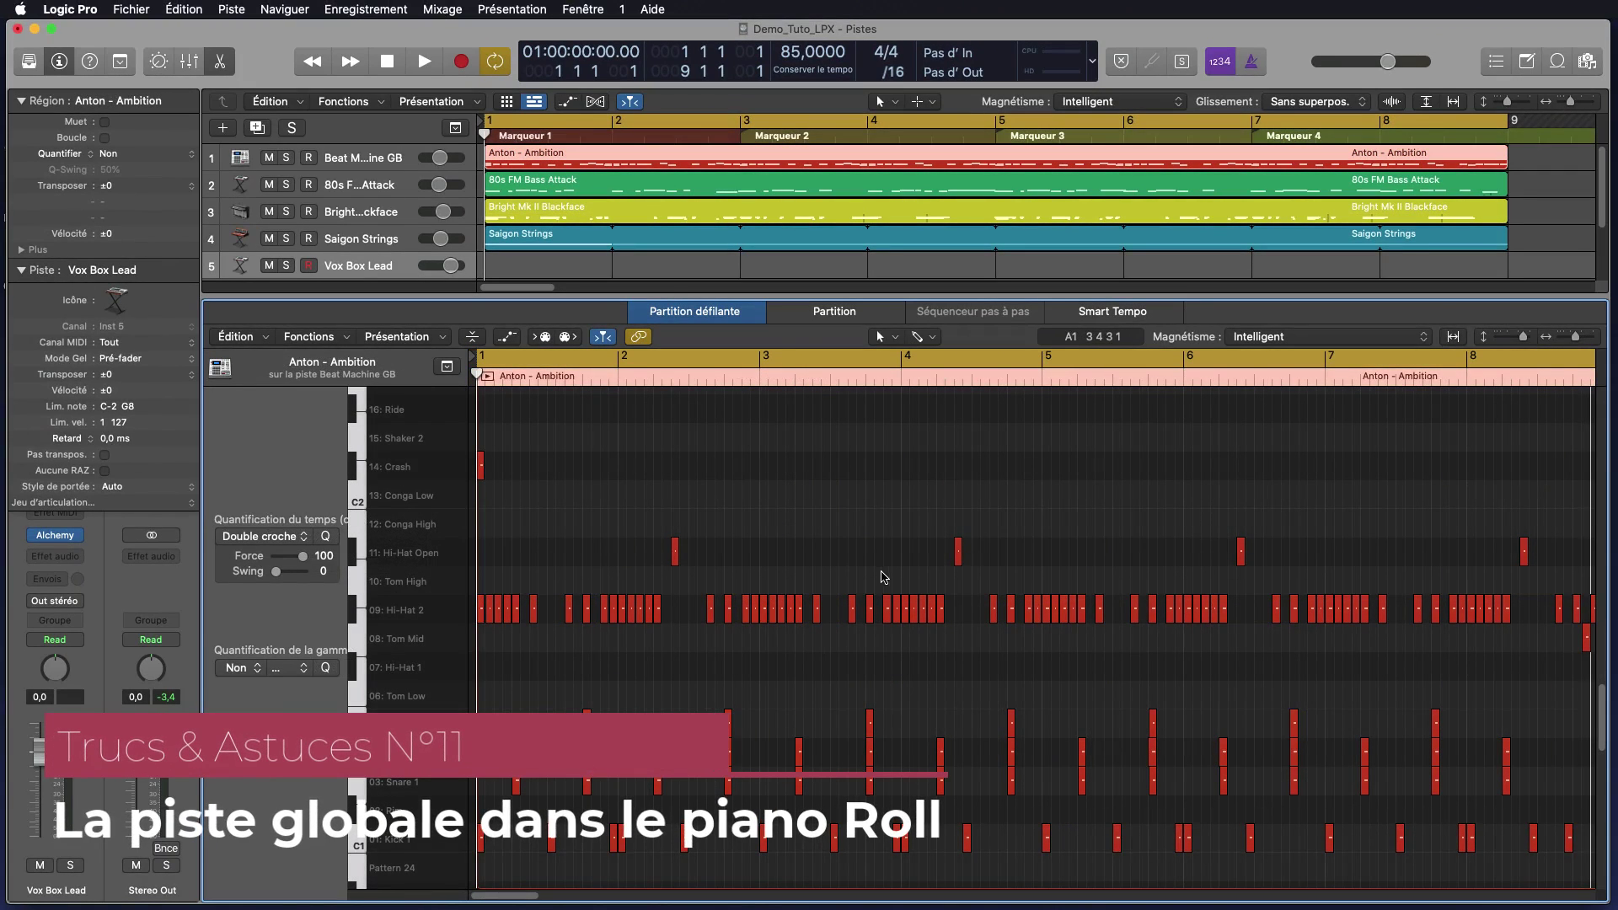
Show and hide the global tracks in the arrangement, and display them in the piano roll of the Anton - Ambition region.
click(455, 128)
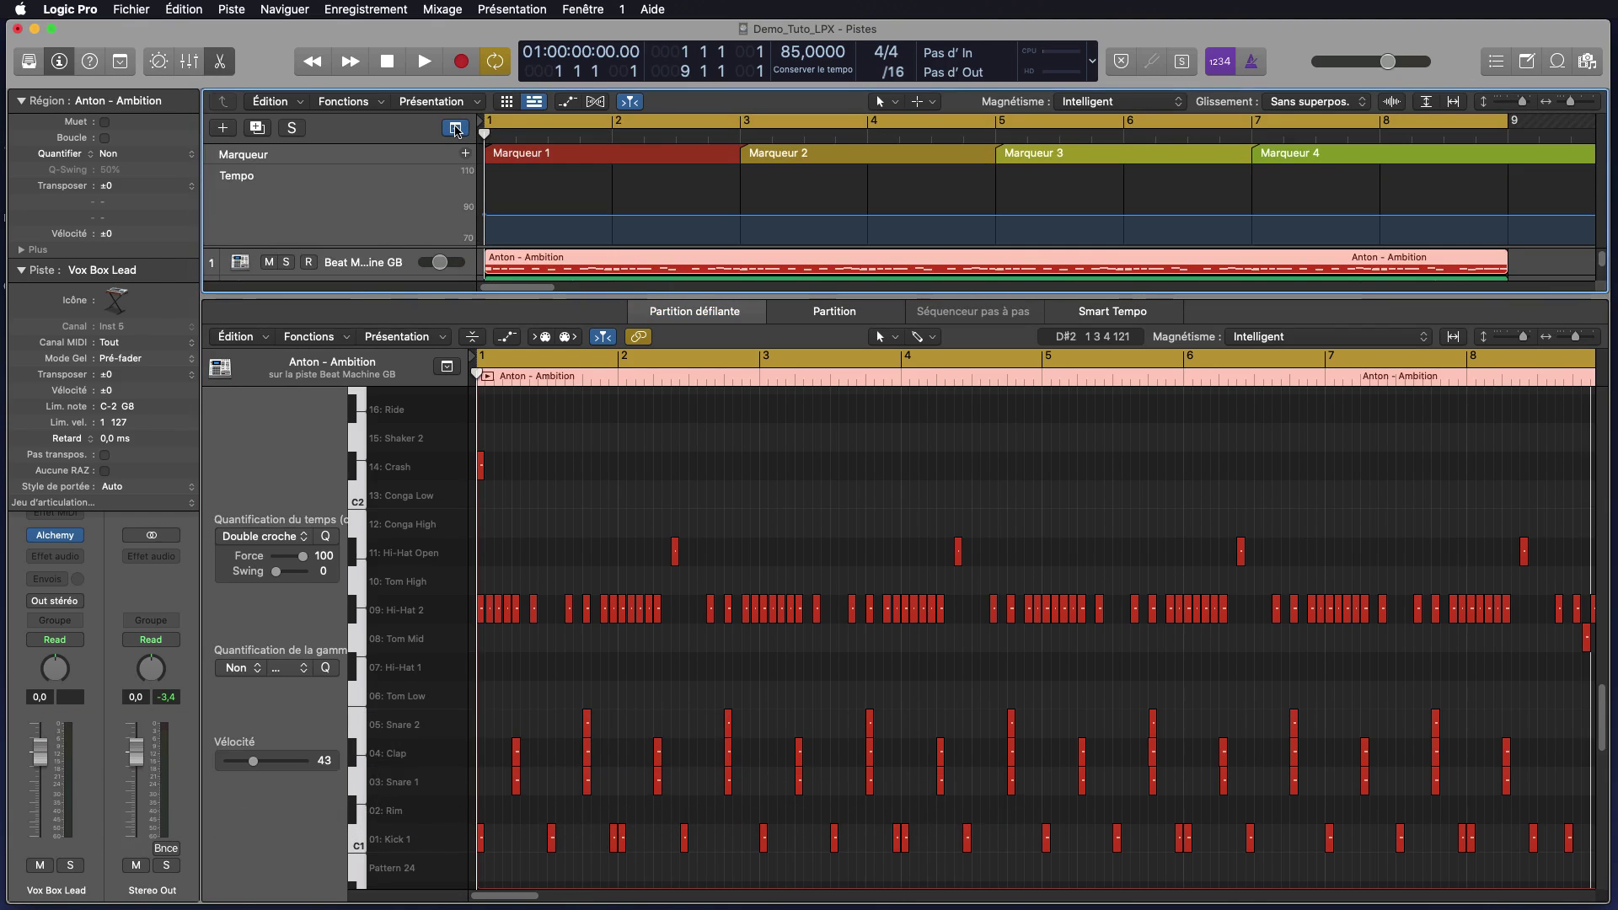
click(455, 127)
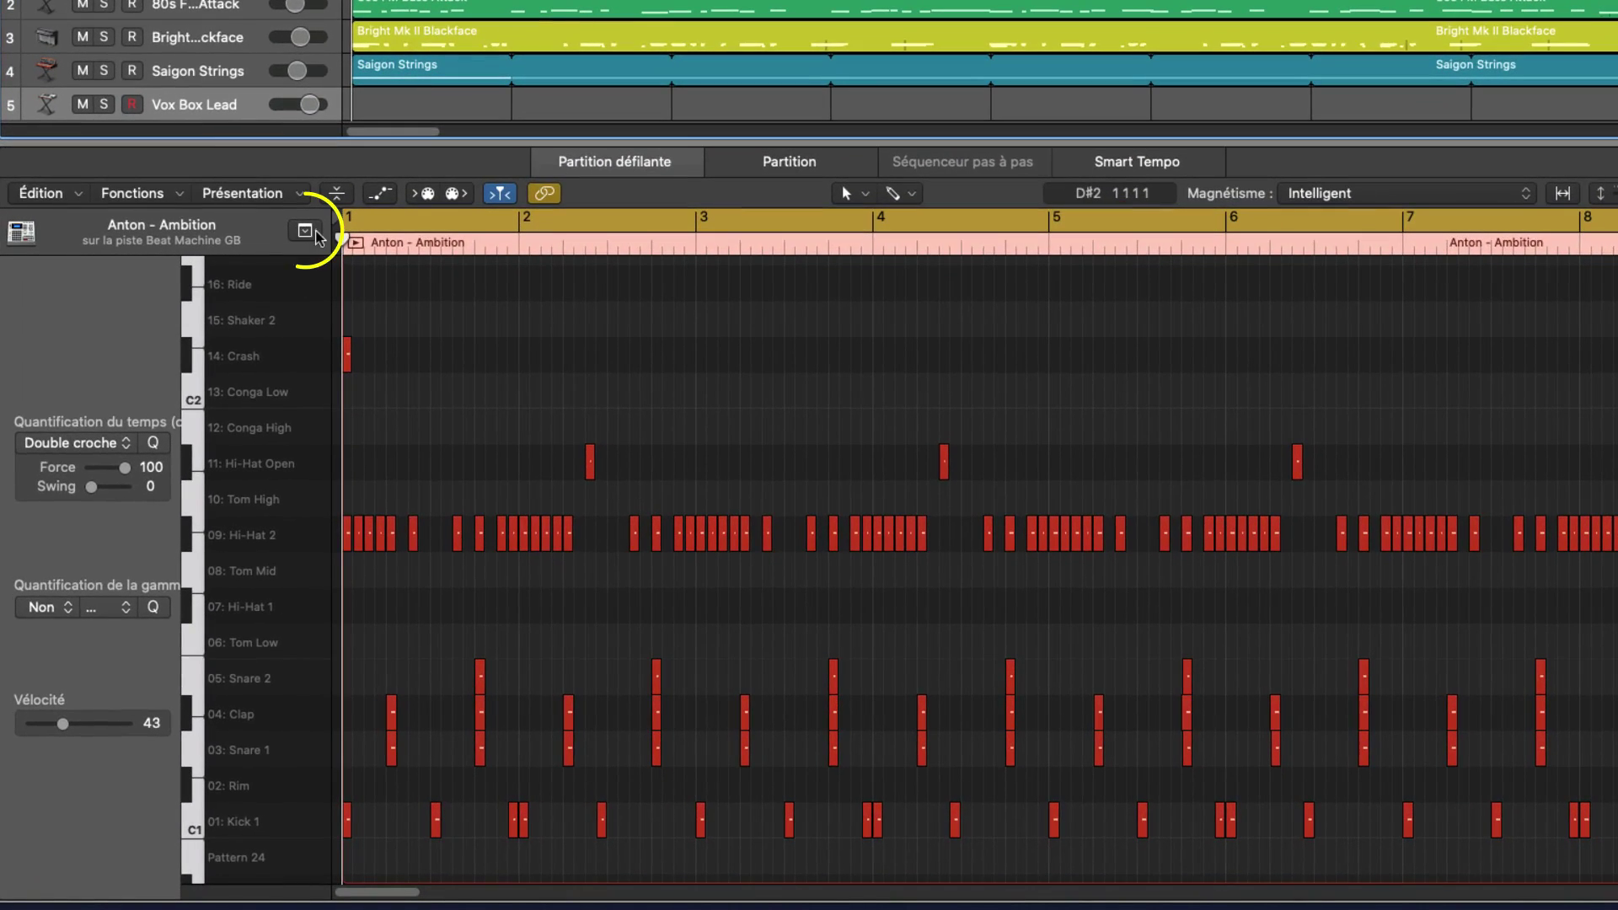
click(306, 233)
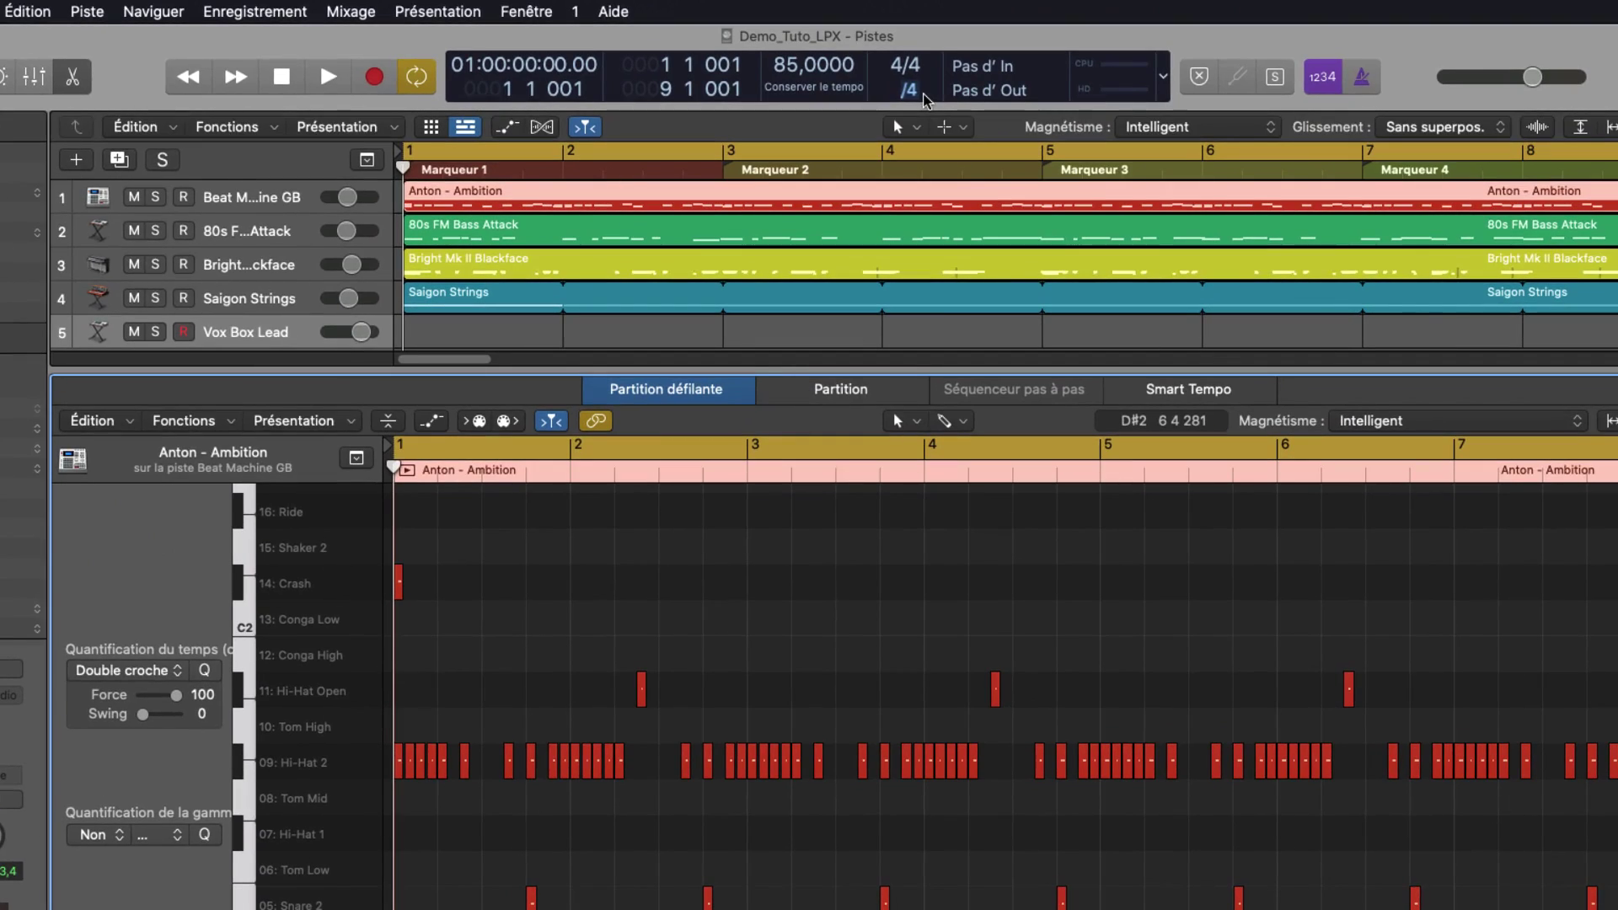
Set the project's grid division value to /16.
click(924, 98)
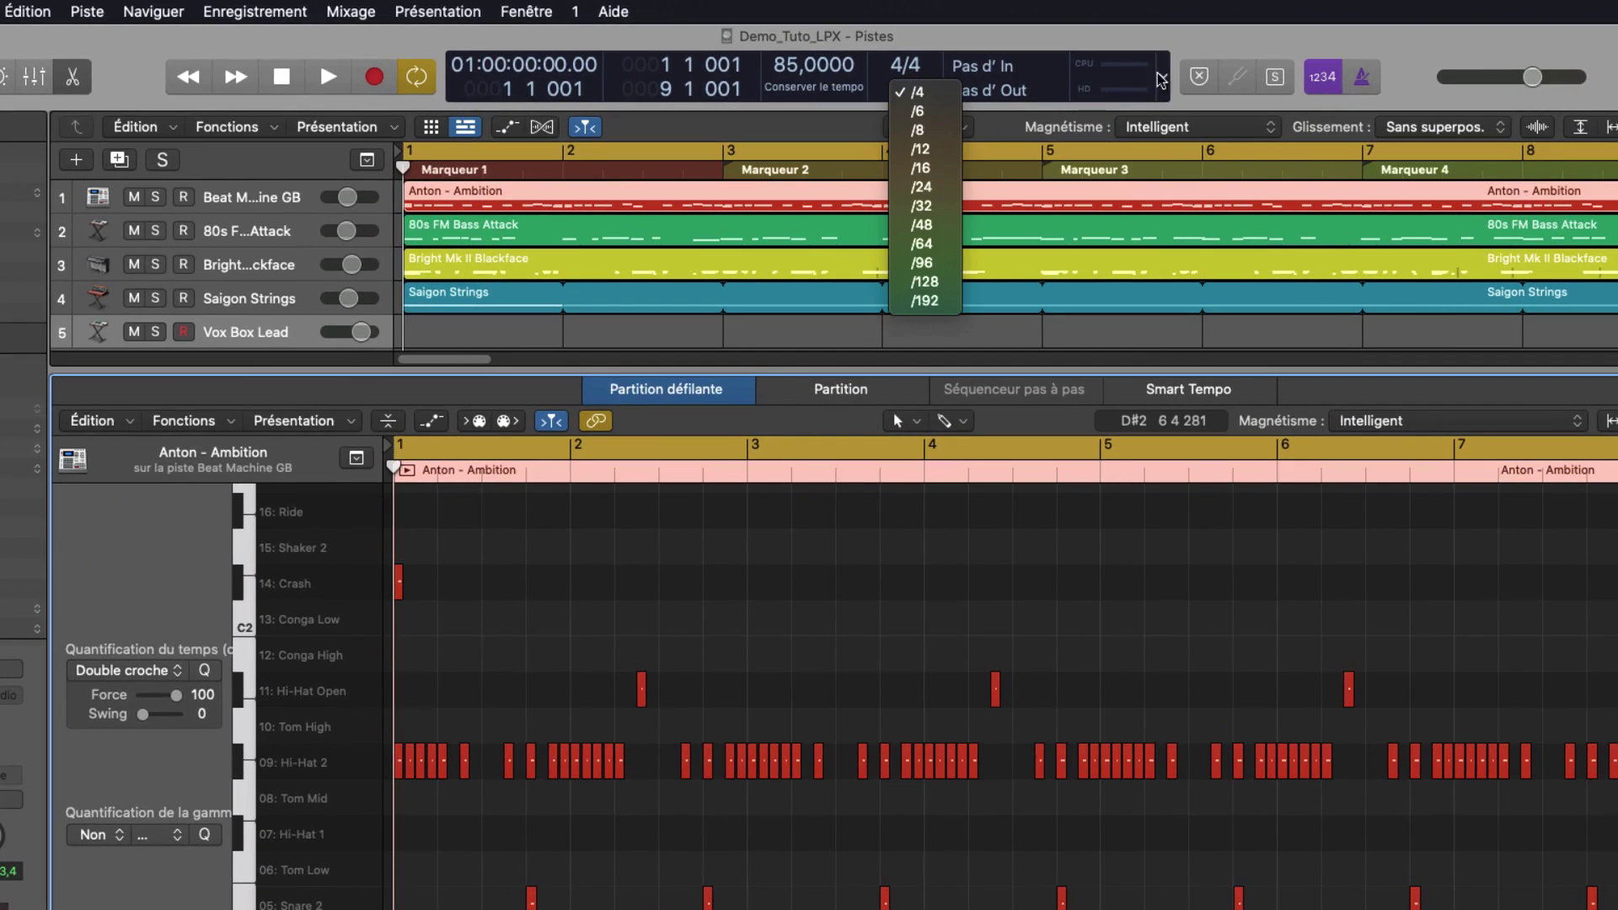
click(1271, 42)
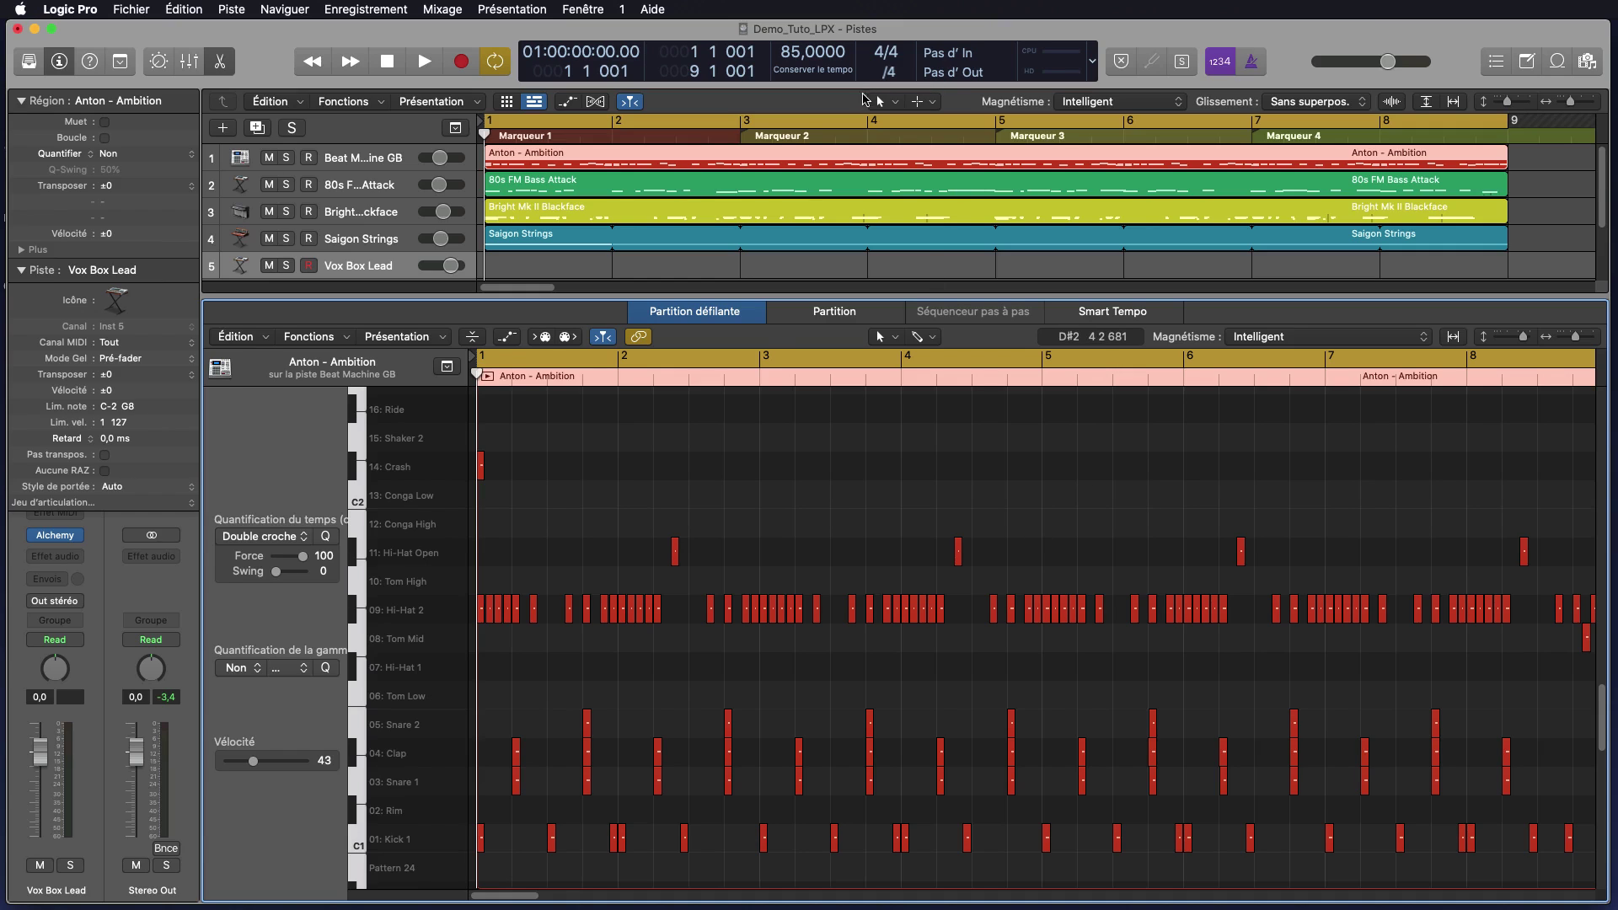
click(887, 74)
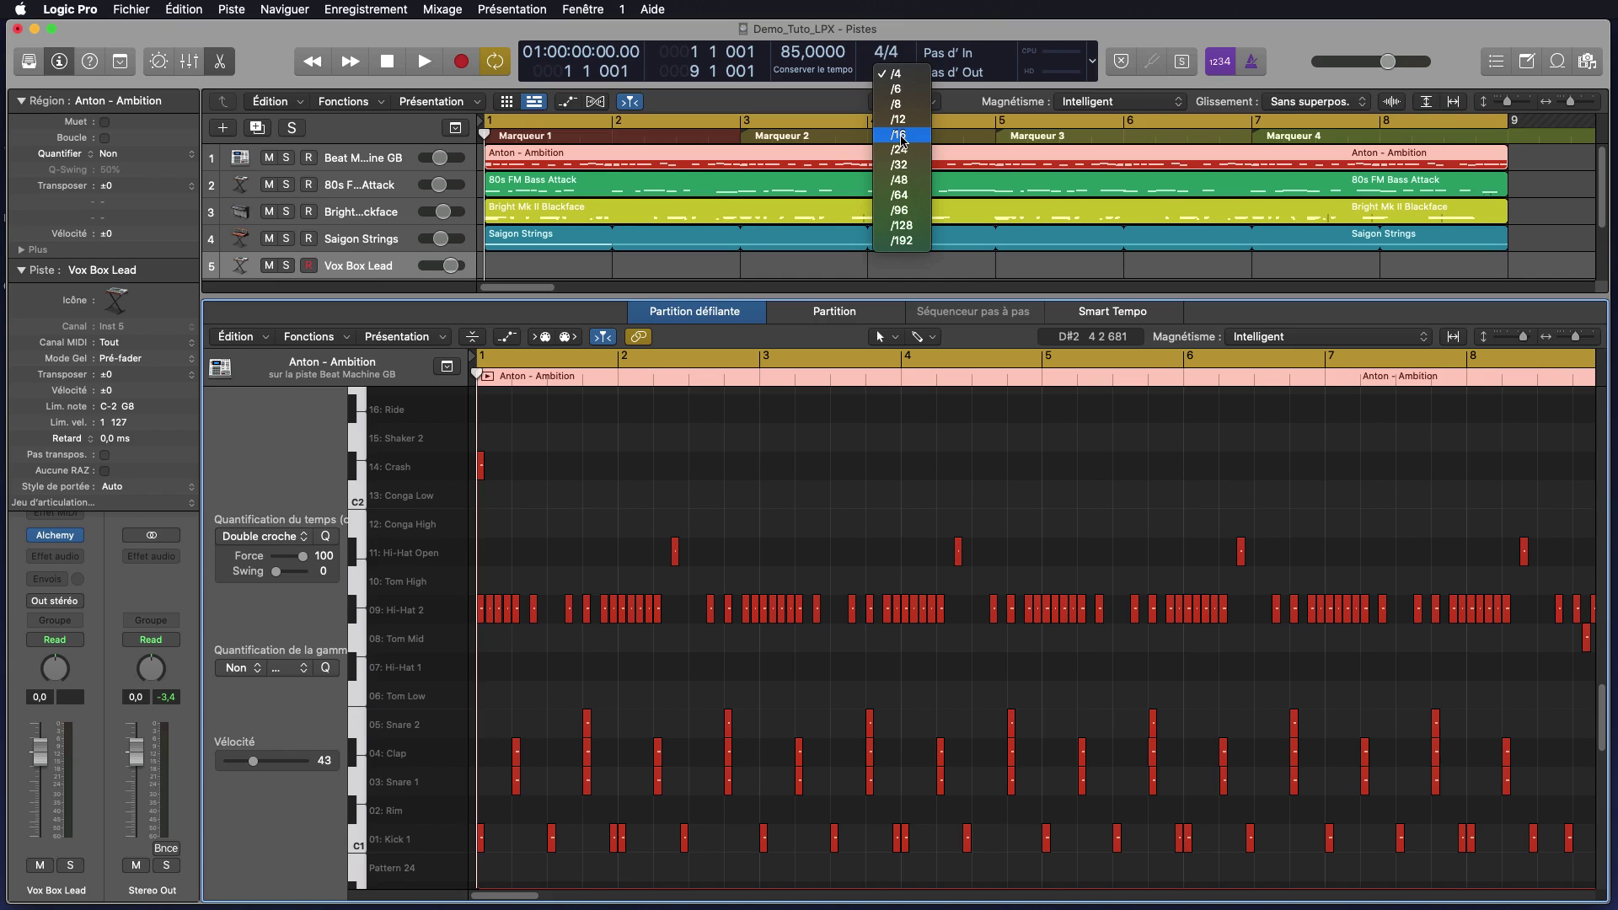
click(901, 137)
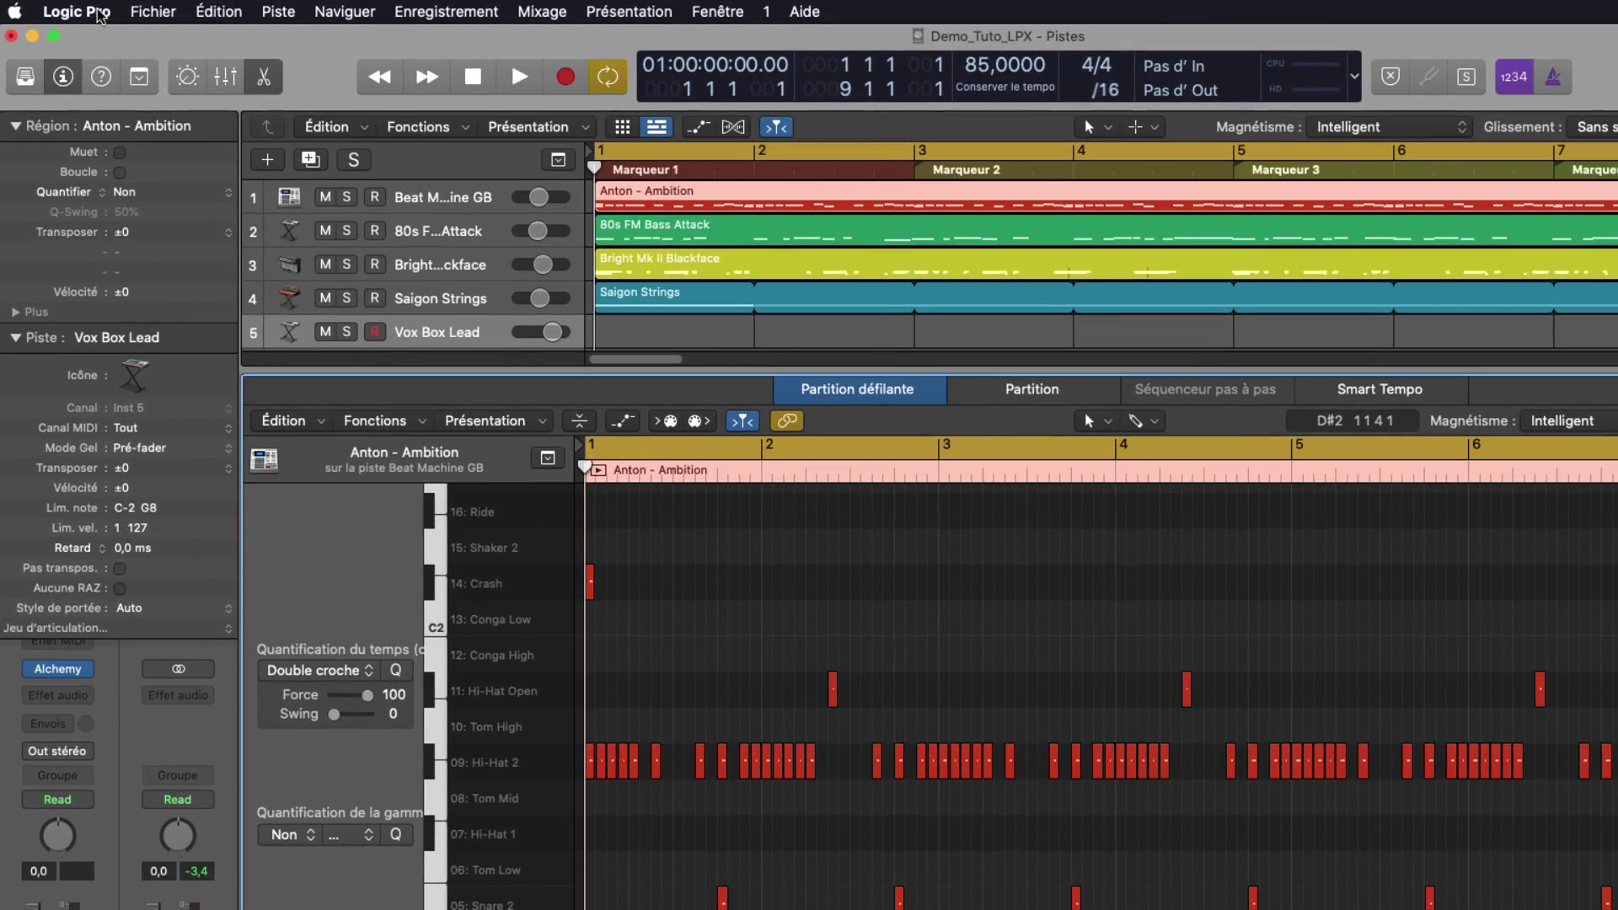
Open the keyboard shortcut assignments (Raccourcis clavier) and search for "division".
click(99, 14)
mouse_move(135, 111)
mouse_move(466, 114)
click(371, 116)
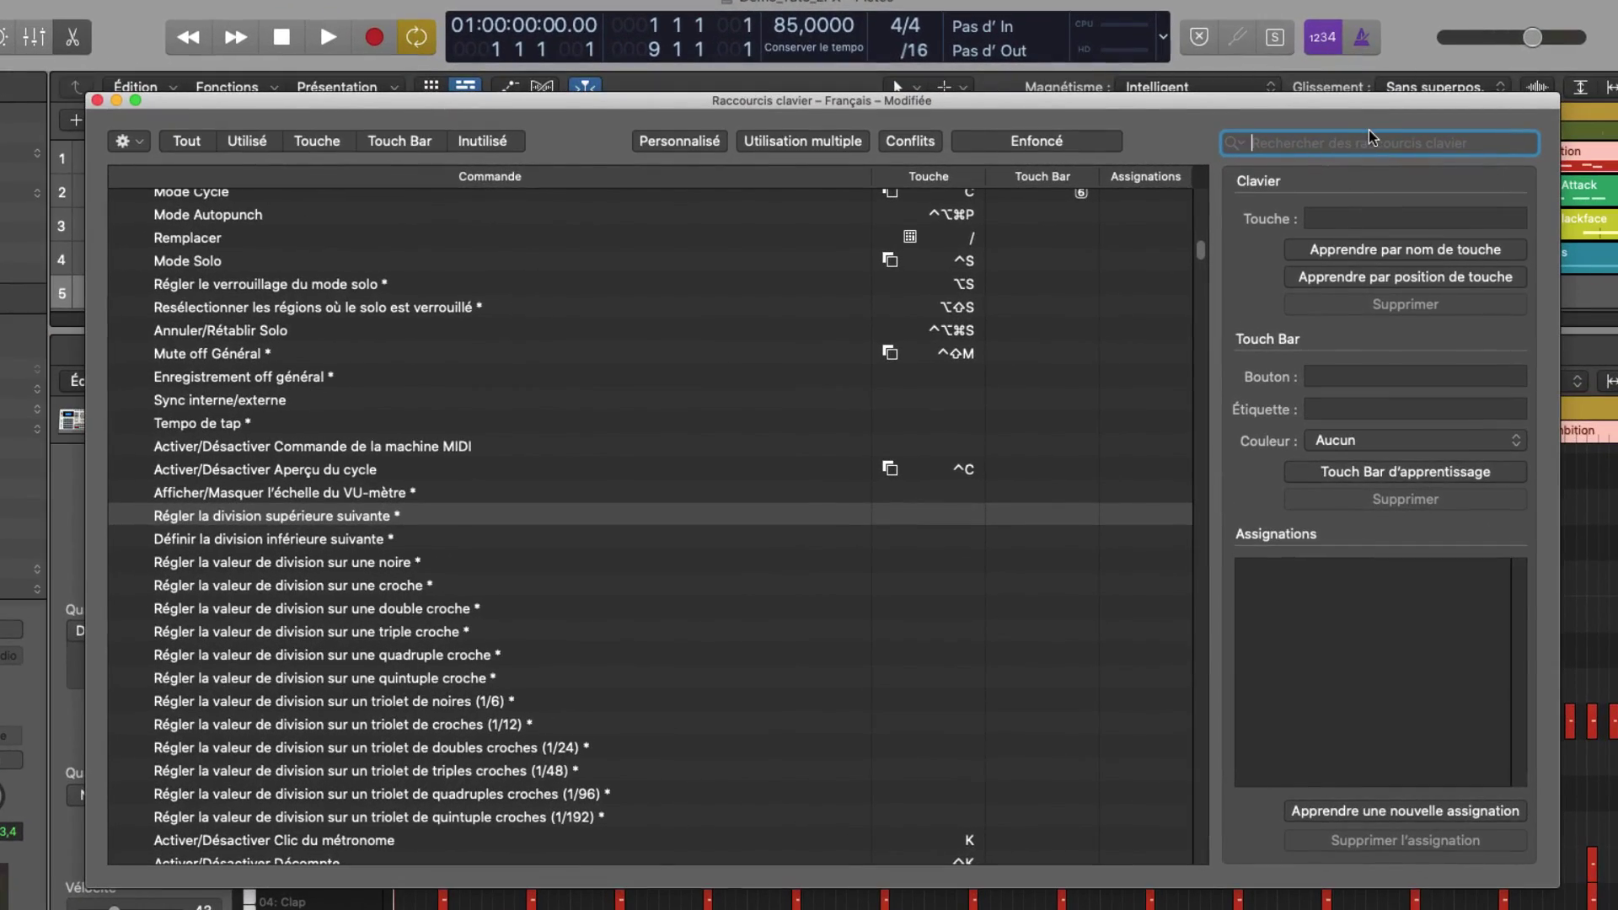
text(division)
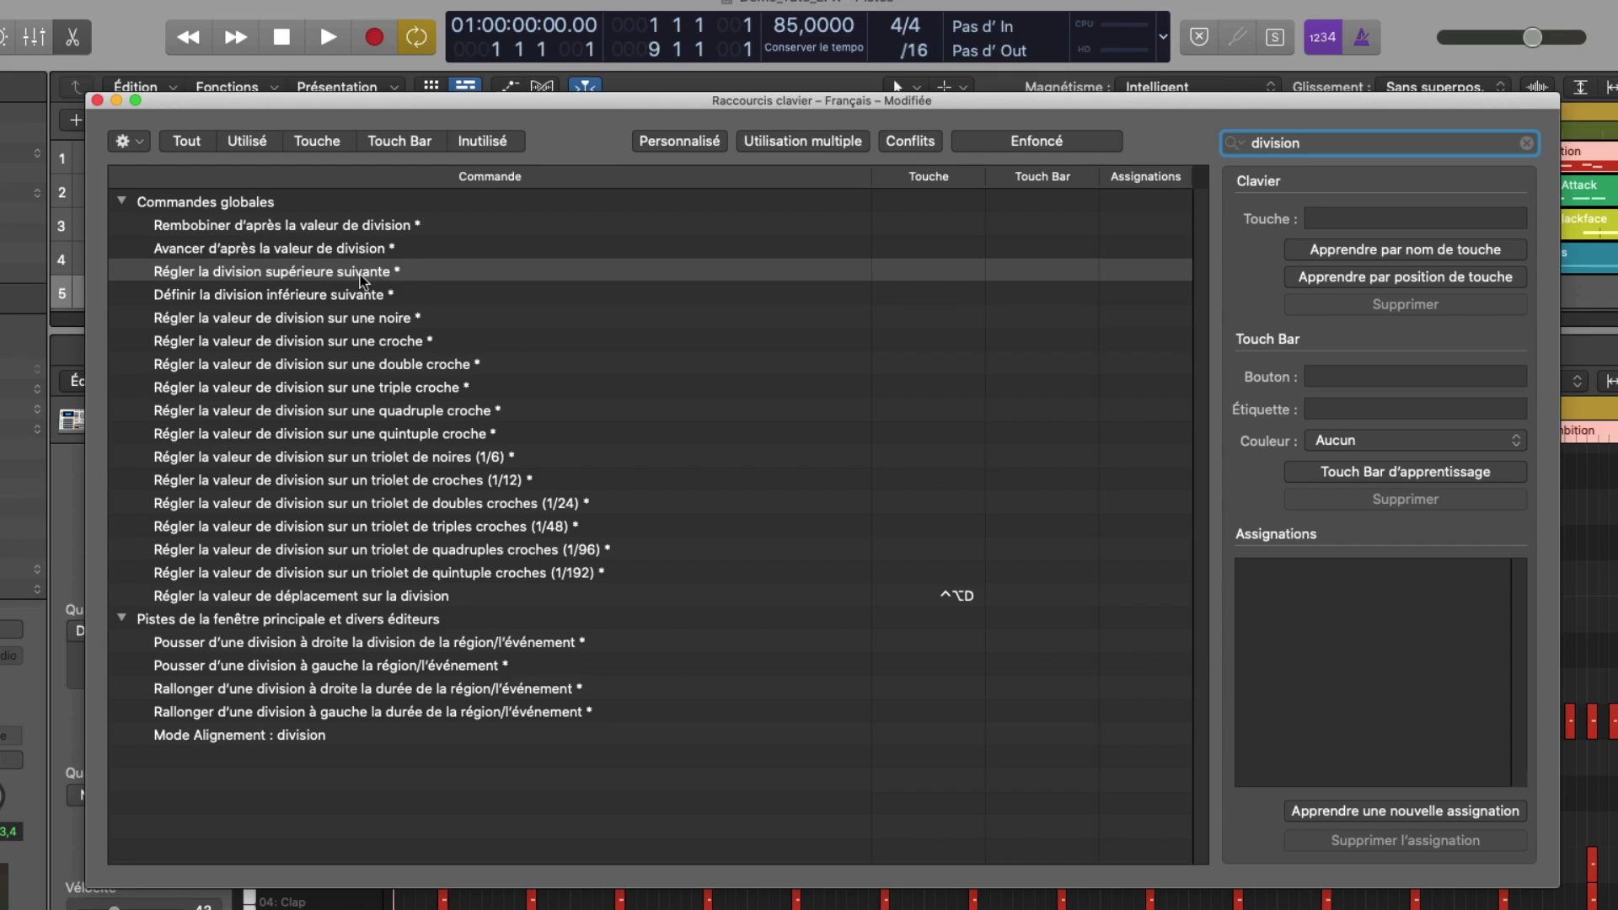
Assign the shortcut ⌘+ to the command "Régler la division supérieure suivante" by key name.
click(320, 293)
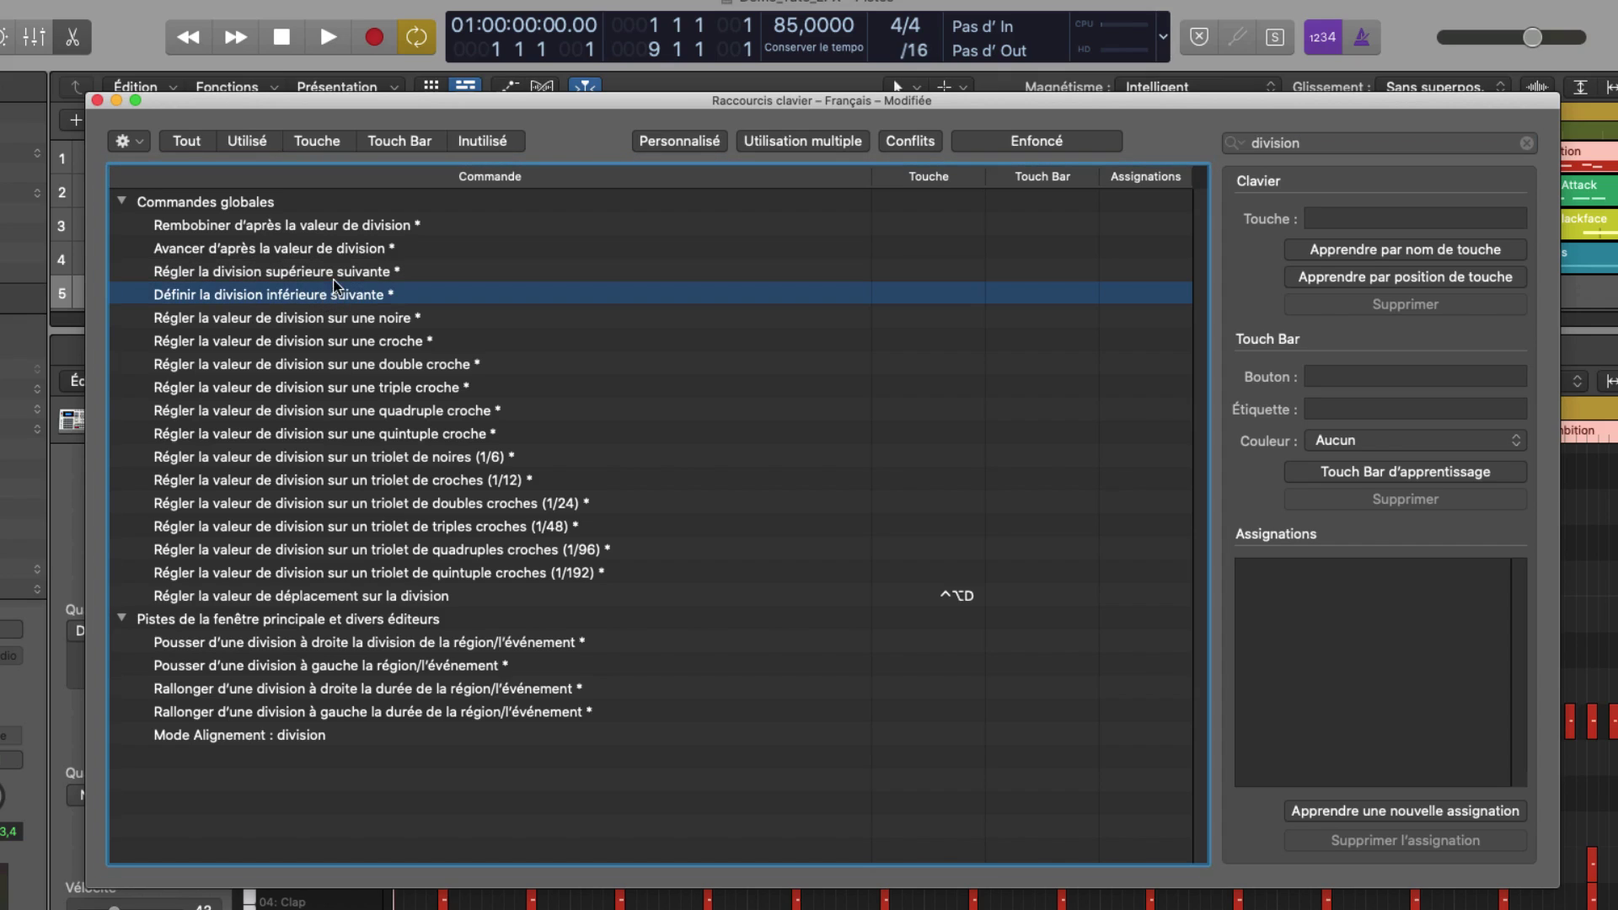
click(332, 270)
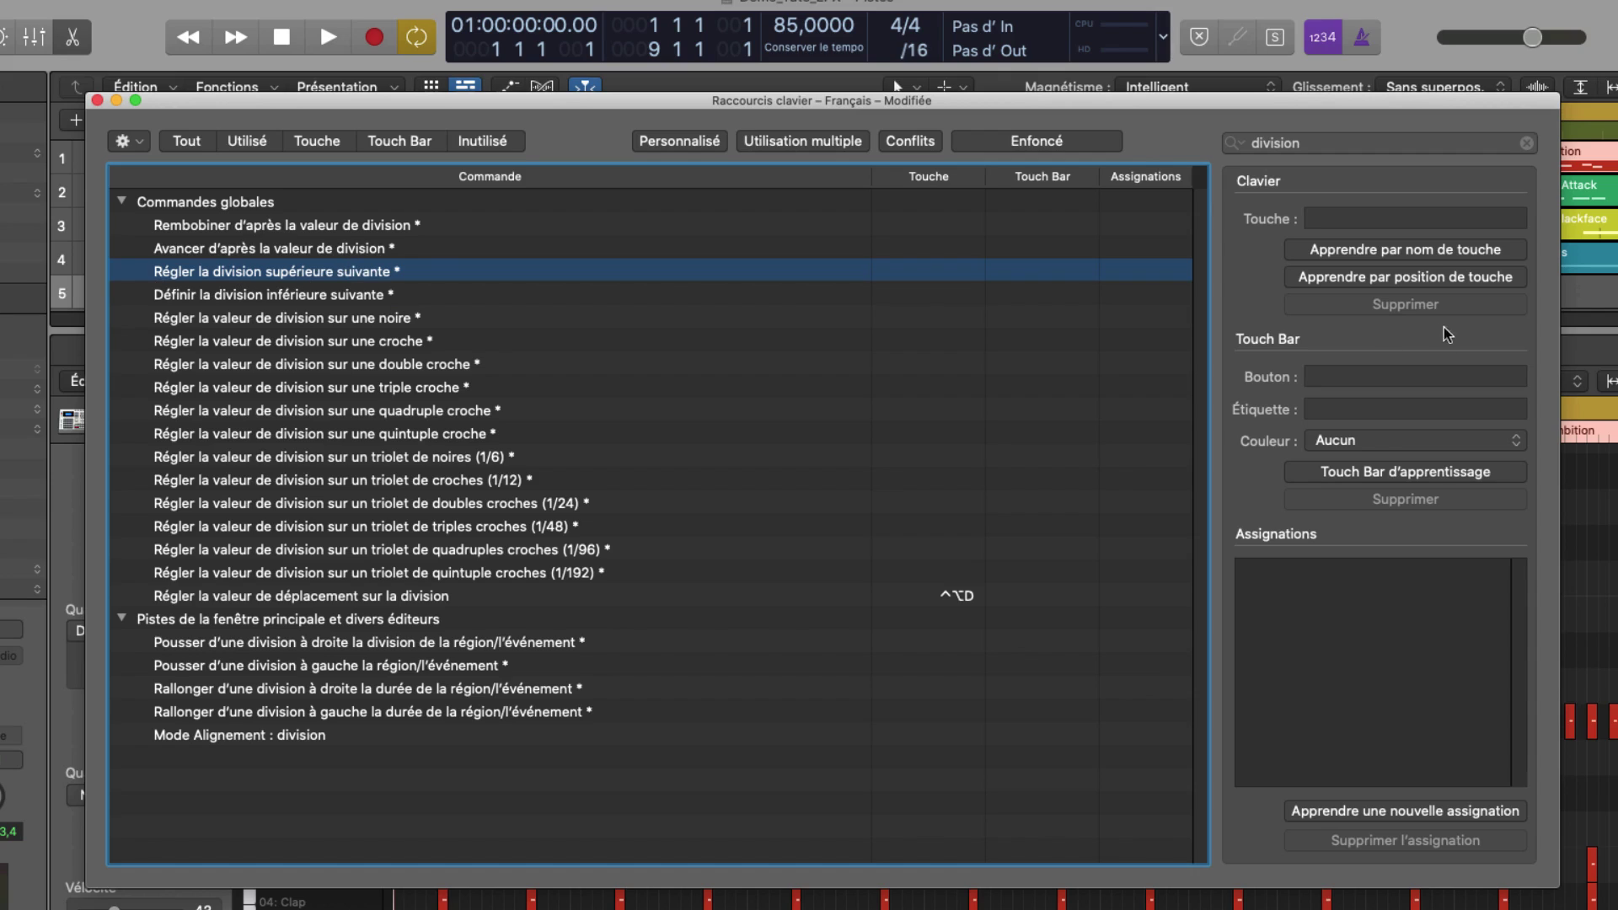
click(1435, 248)
click(1432, 218)
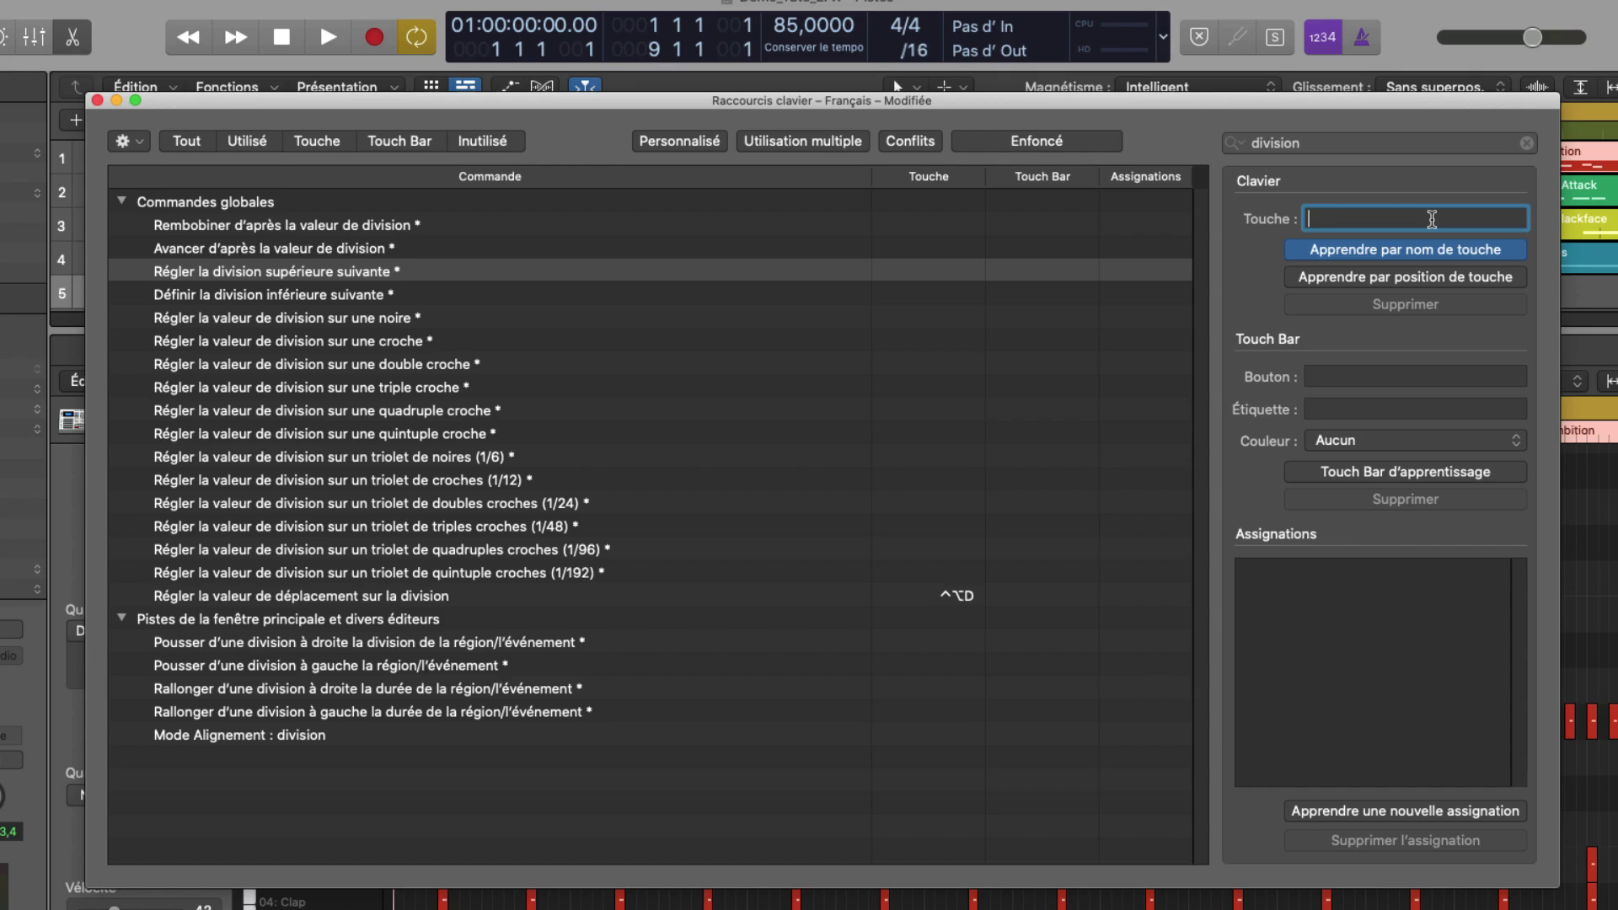
key(super+plus)
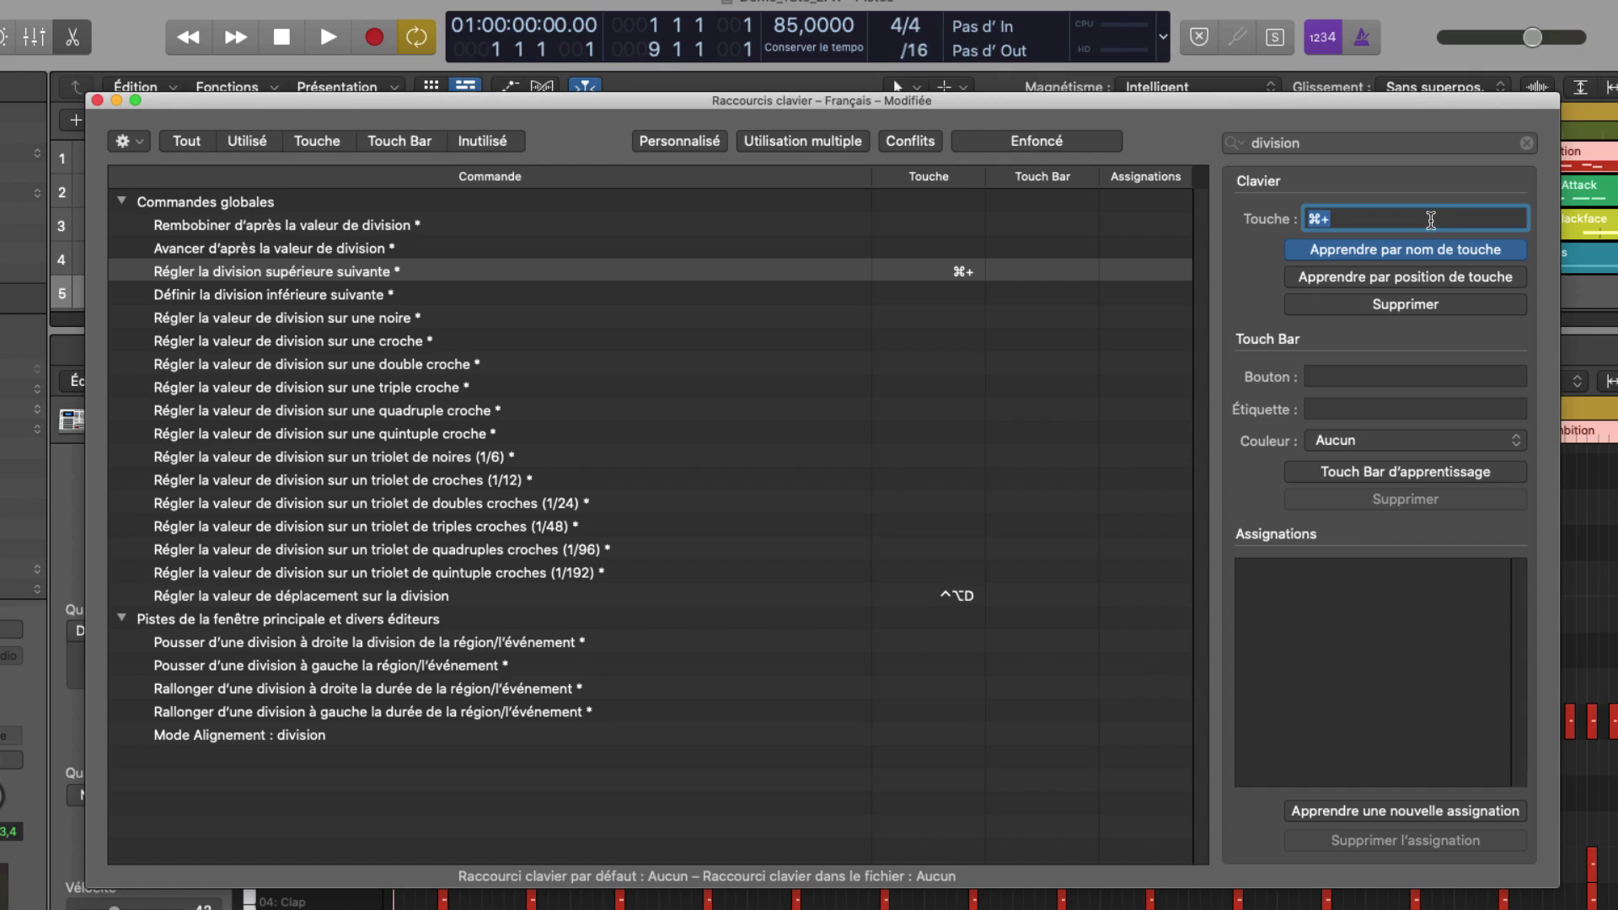
Assign the shortcut ⌘- to the command "Définir la division inférieure suivante" and close the keyboard shortcut assignments.
click(290, 294)
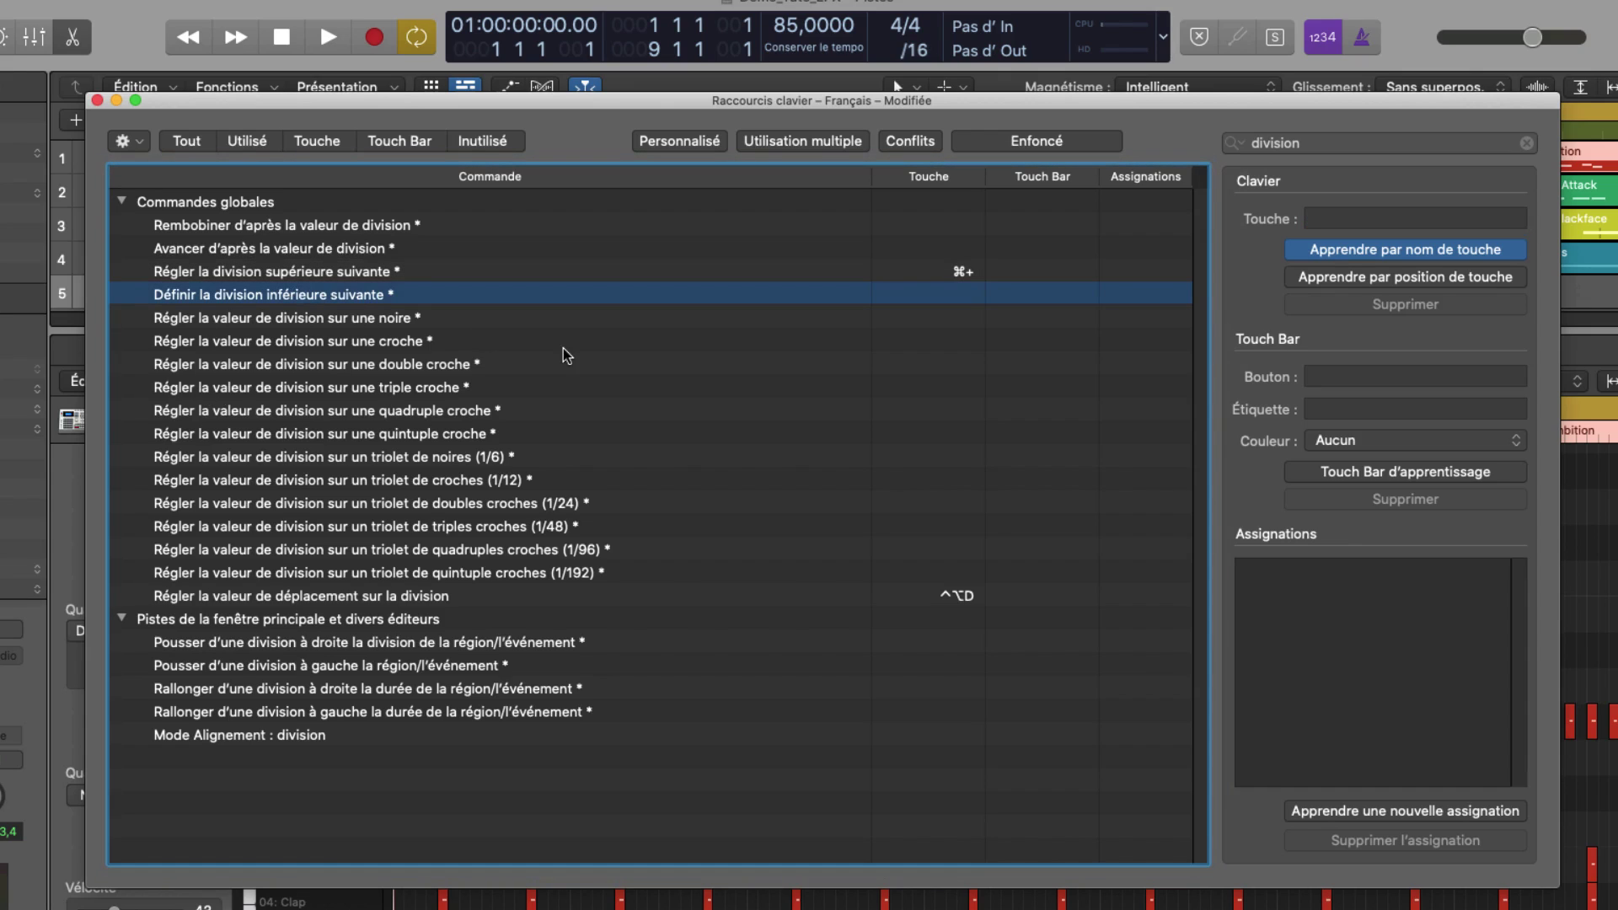
click(1382, 219)
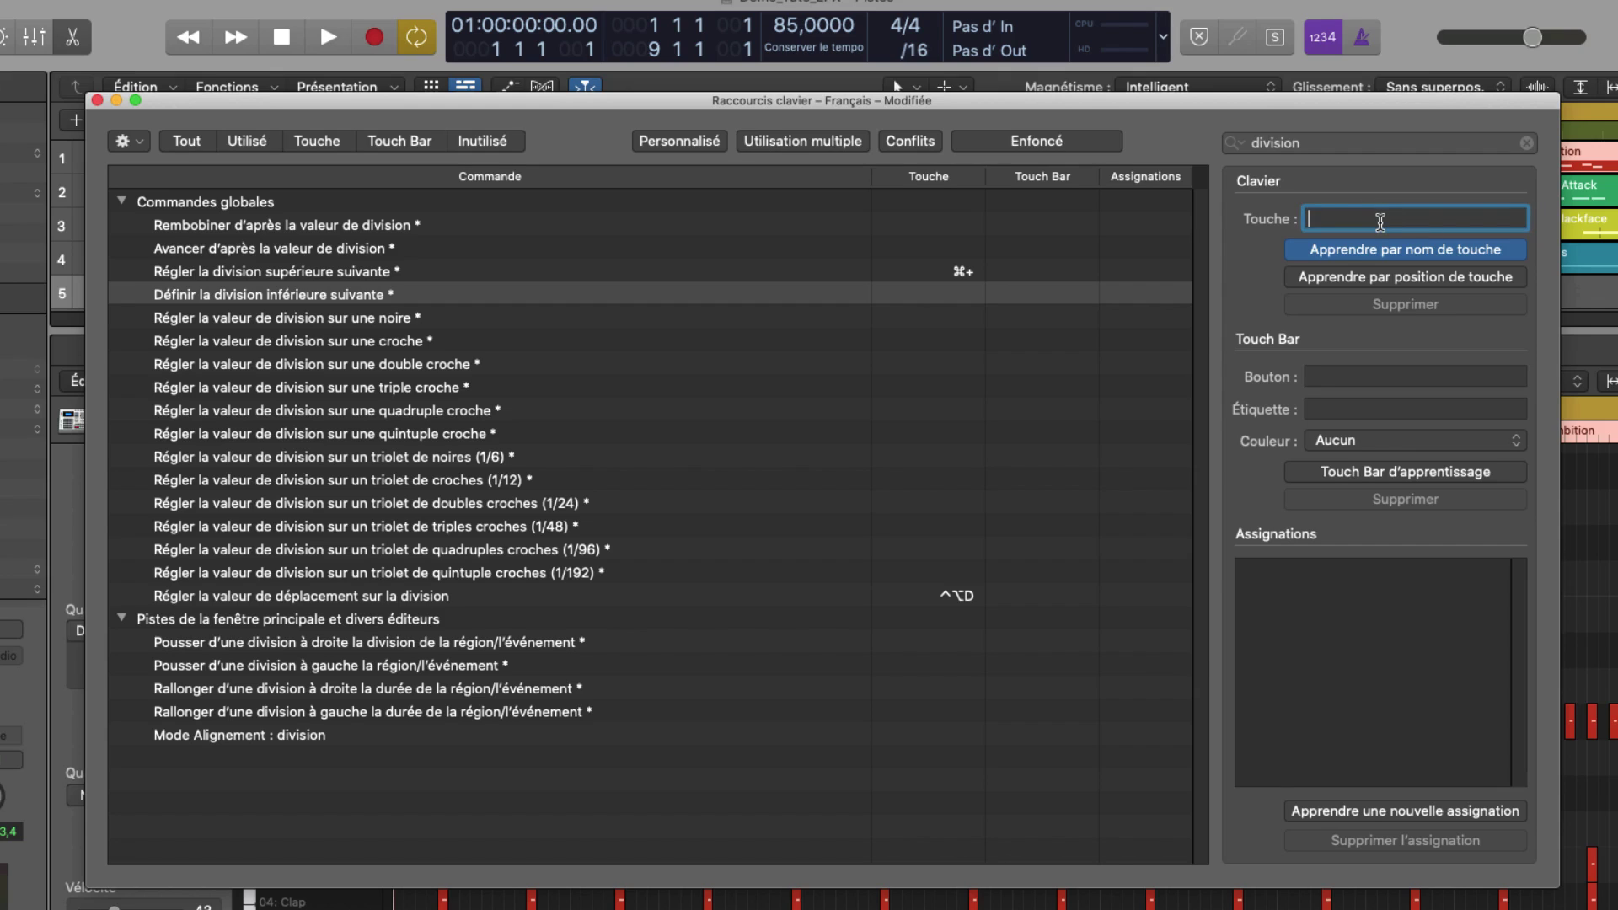
key(super+minus)
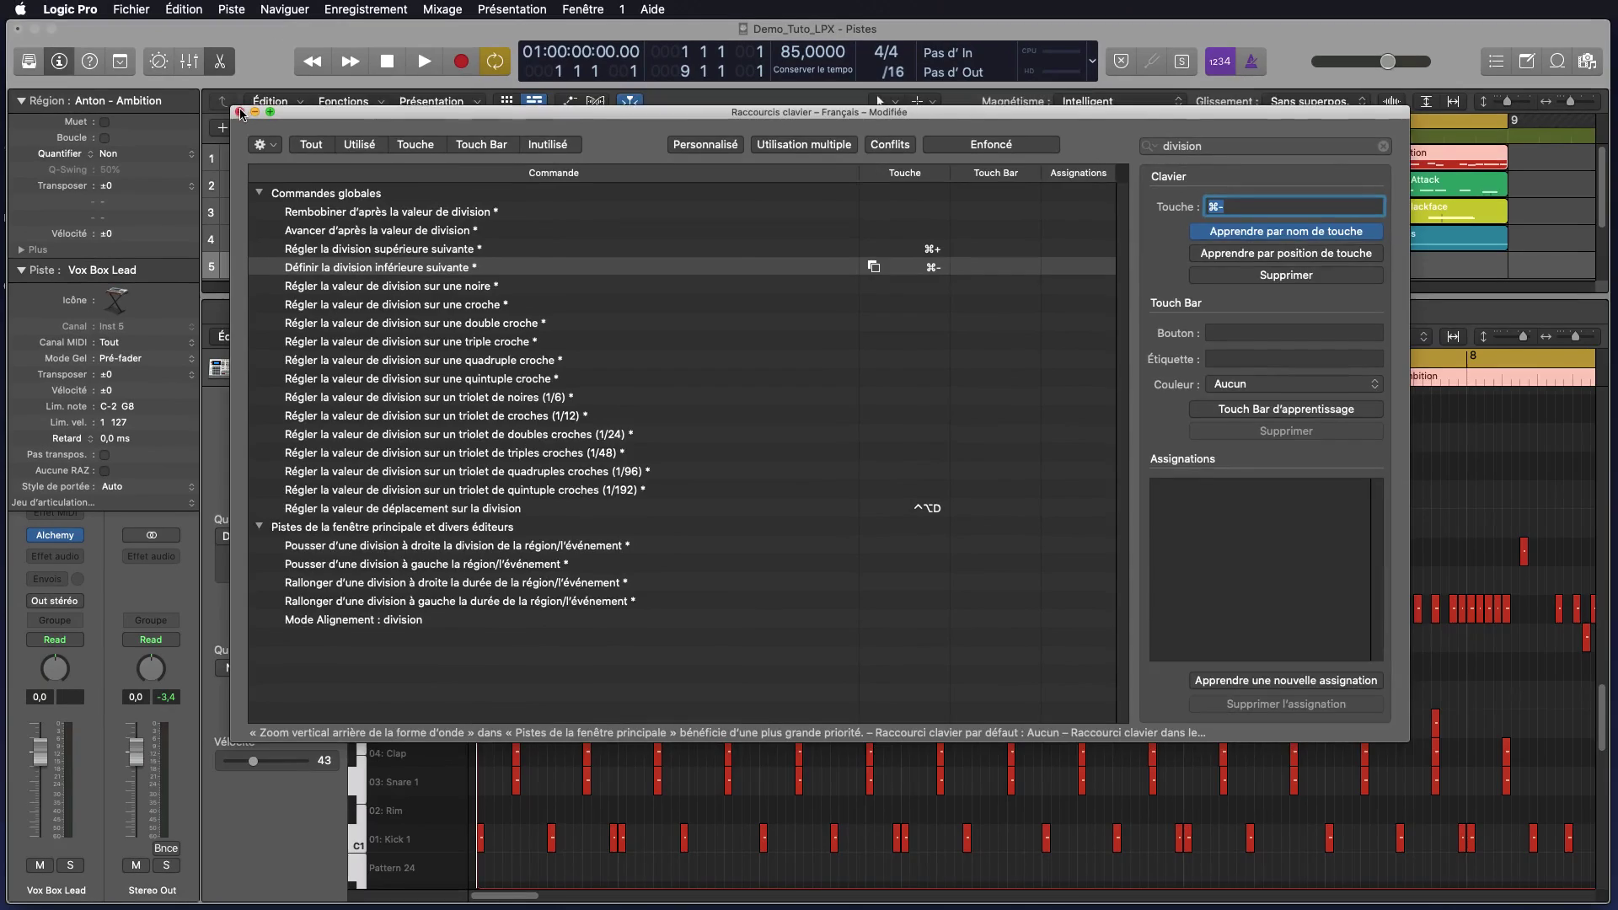
click(240, 113)
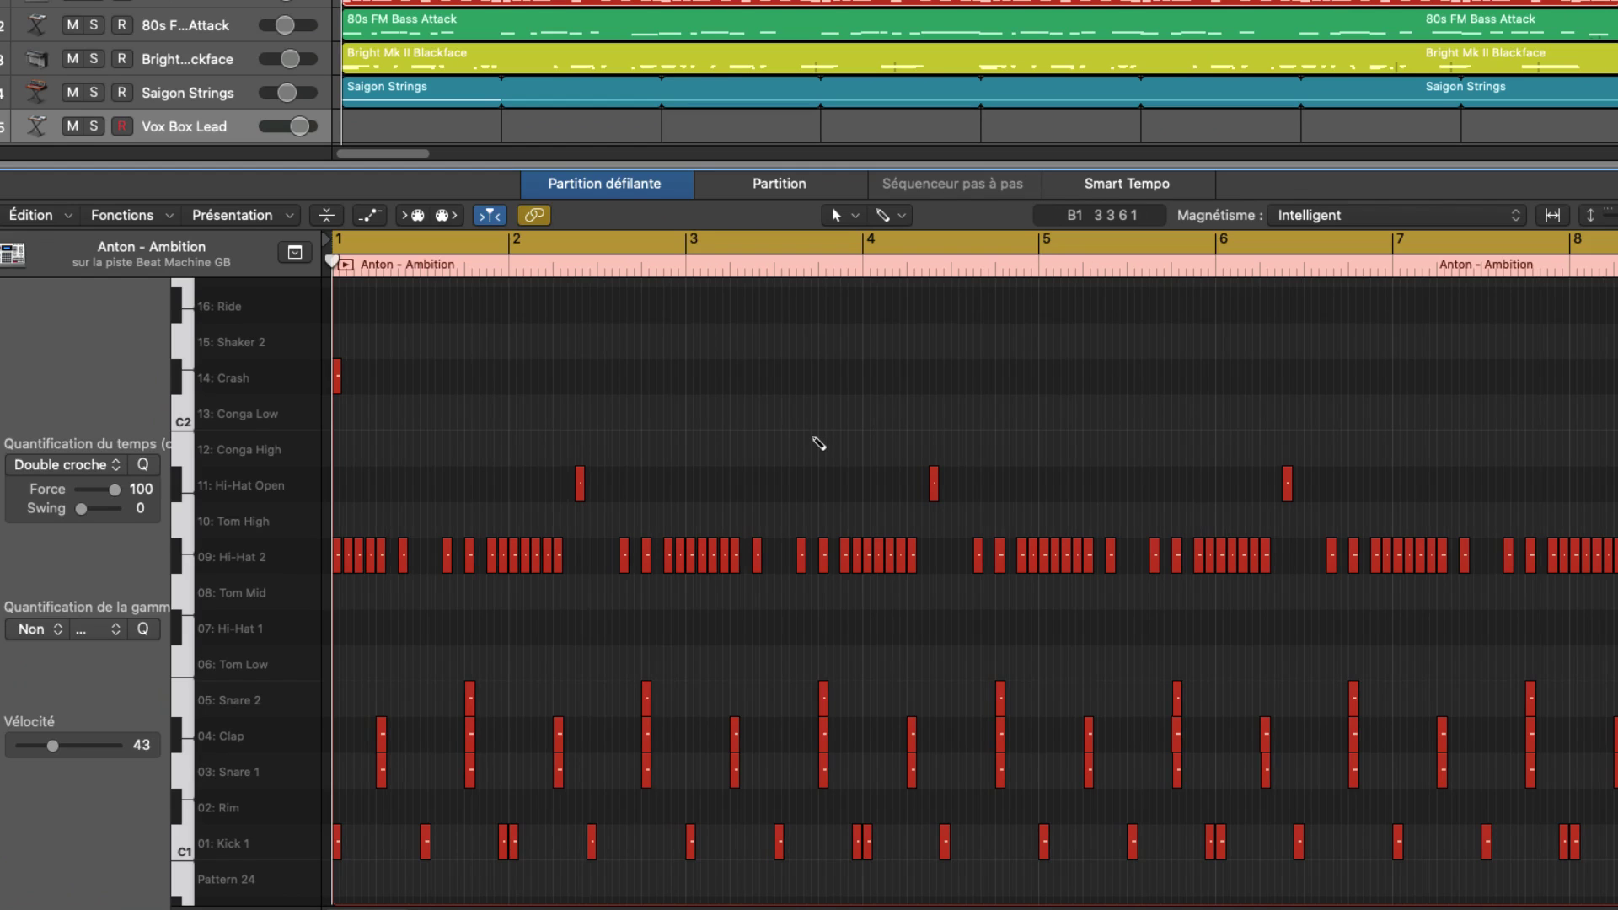
Cycle the grid division to finer and coarser values with the division shortcuts, ending on /8.
key(ctrl+g)
key(ctrl+g)
key(ctrl+g)
key(ctrl+g)
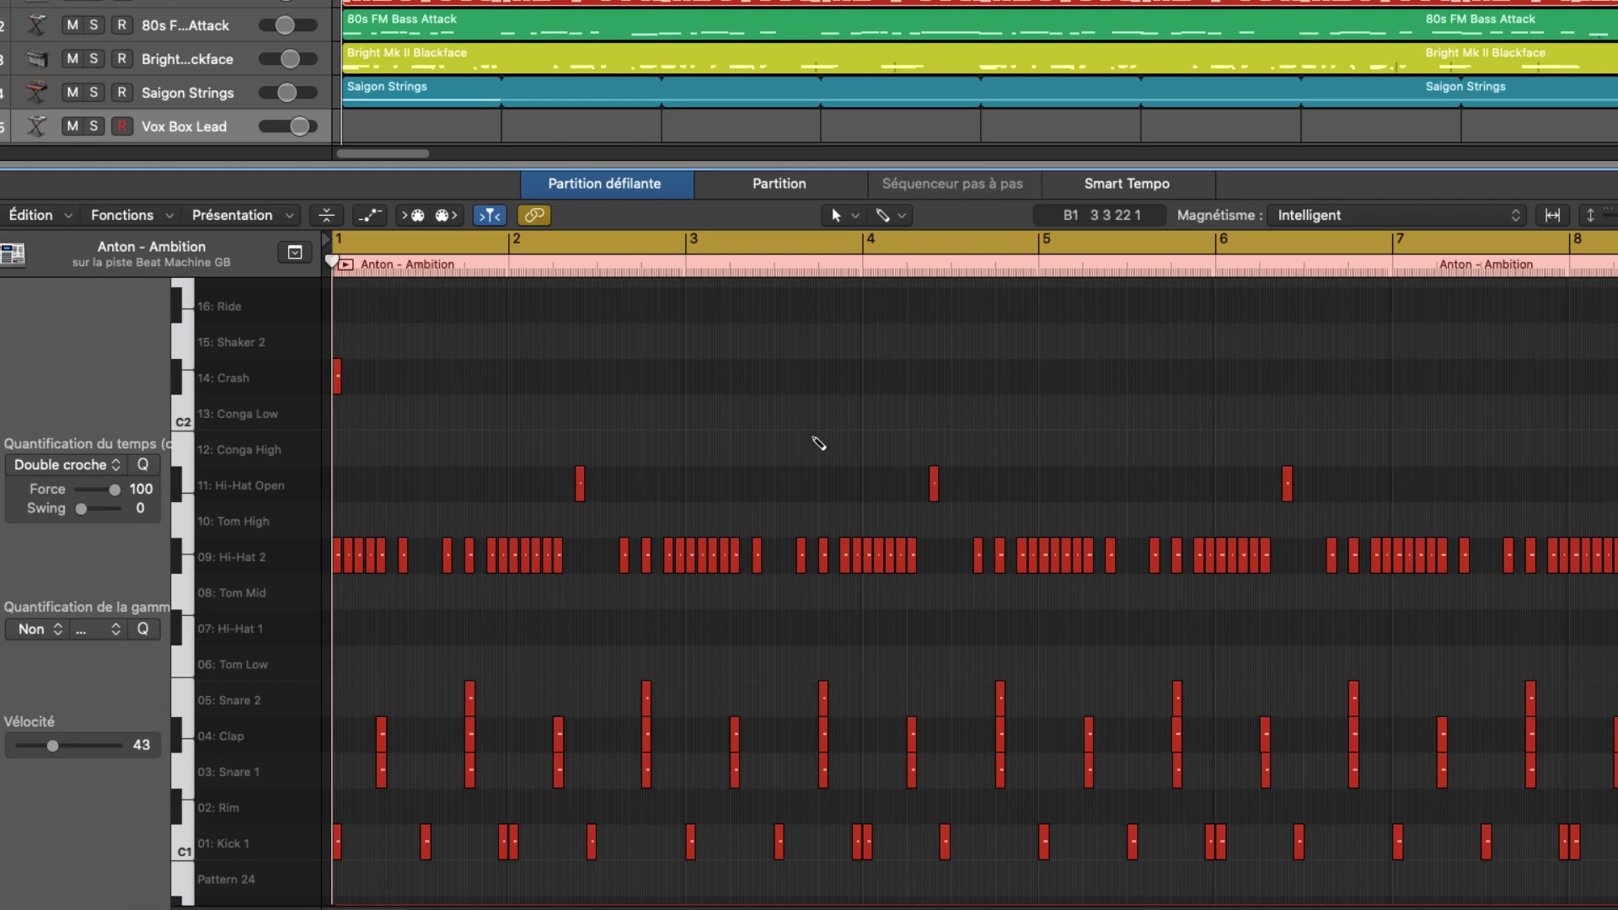
key(ctrl+alt+g)
key(ctrl+alt+g)
key(ctrl+alt+g)
key(ctrl+alt+g)
key(ctrl+alt+g)
key(ctrl+alt+g)
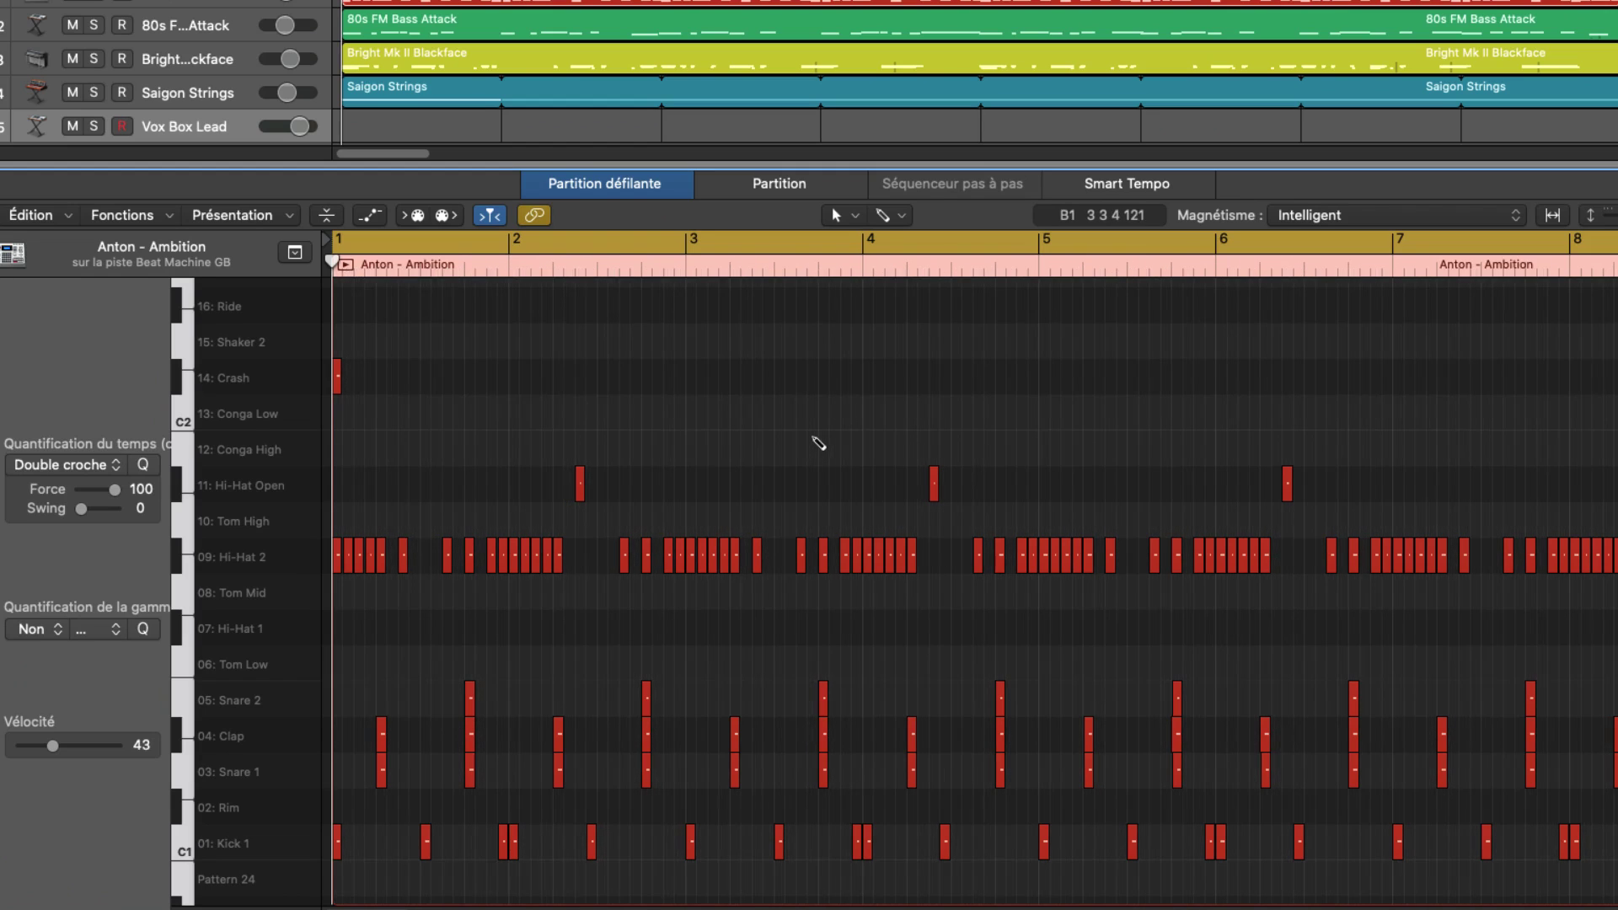
key(ctrl+alt+g)
key(ctrl+alt+g)
key(ctrl+g)
key(ctrl+g)
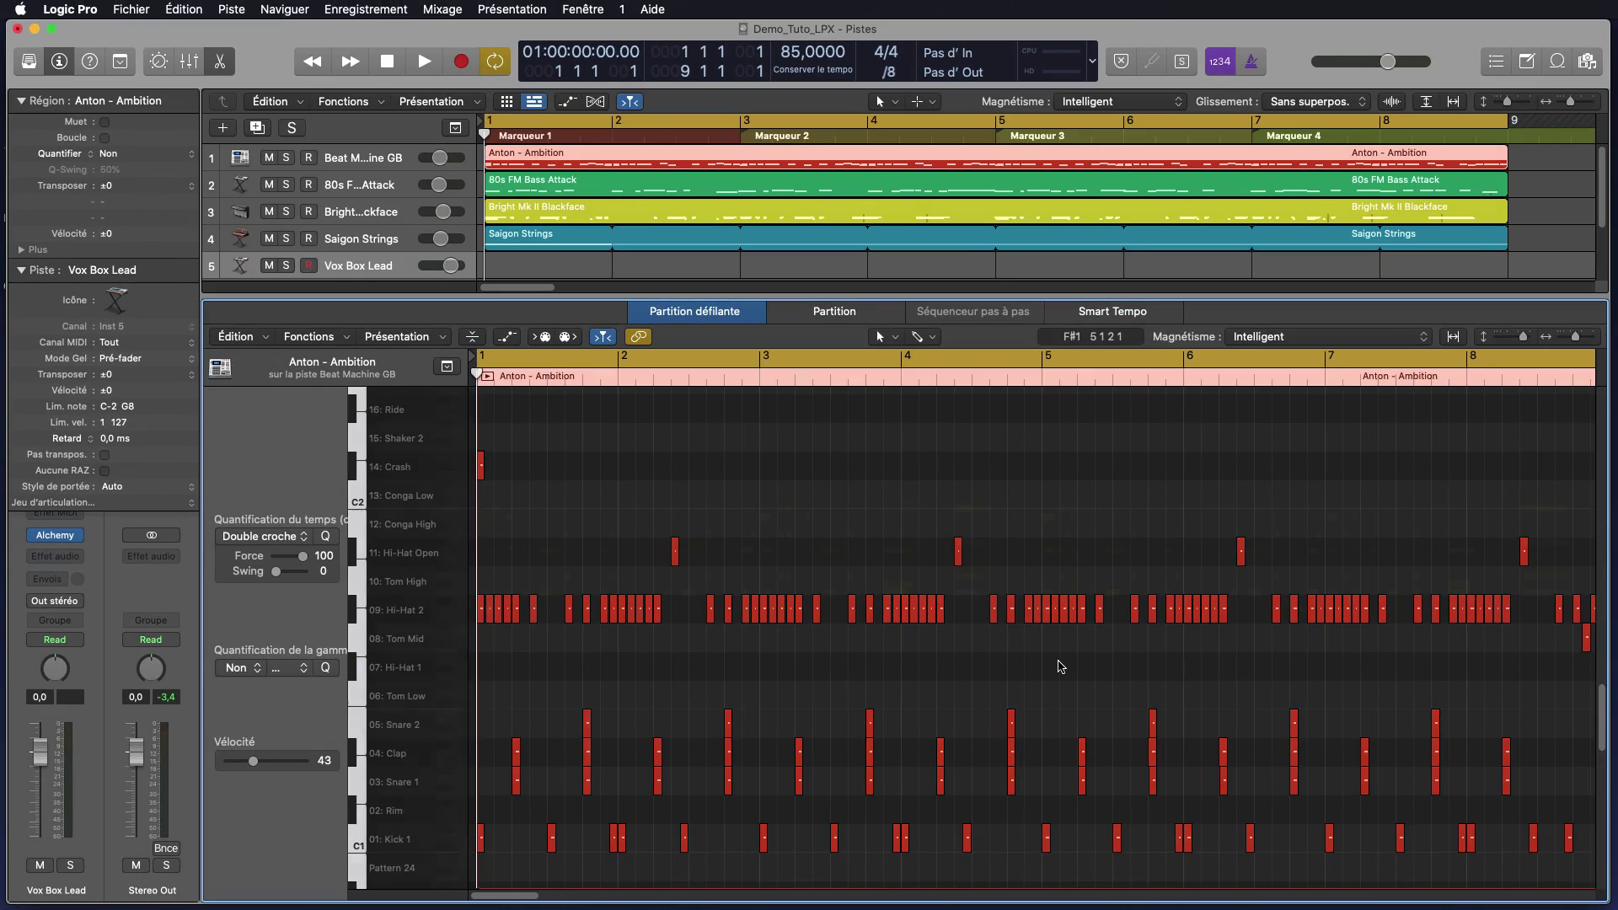
Display the Bright Mk II Blackface region in the piano roll and turn on MIDI In for step input.
key(Down)
key(Down)
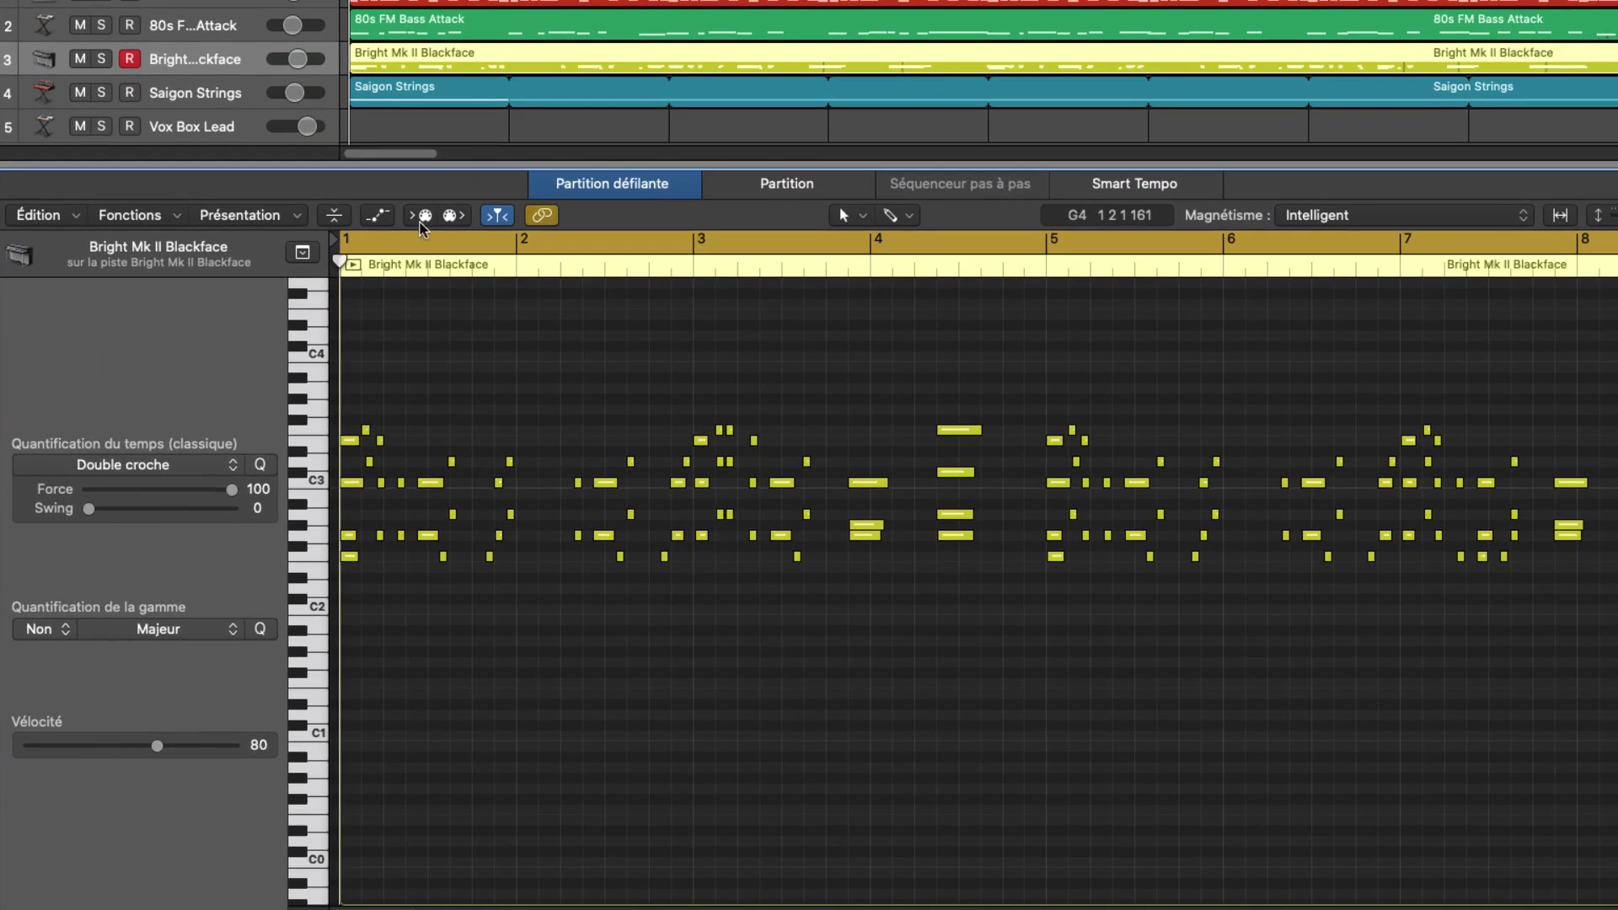
click(540, 338)
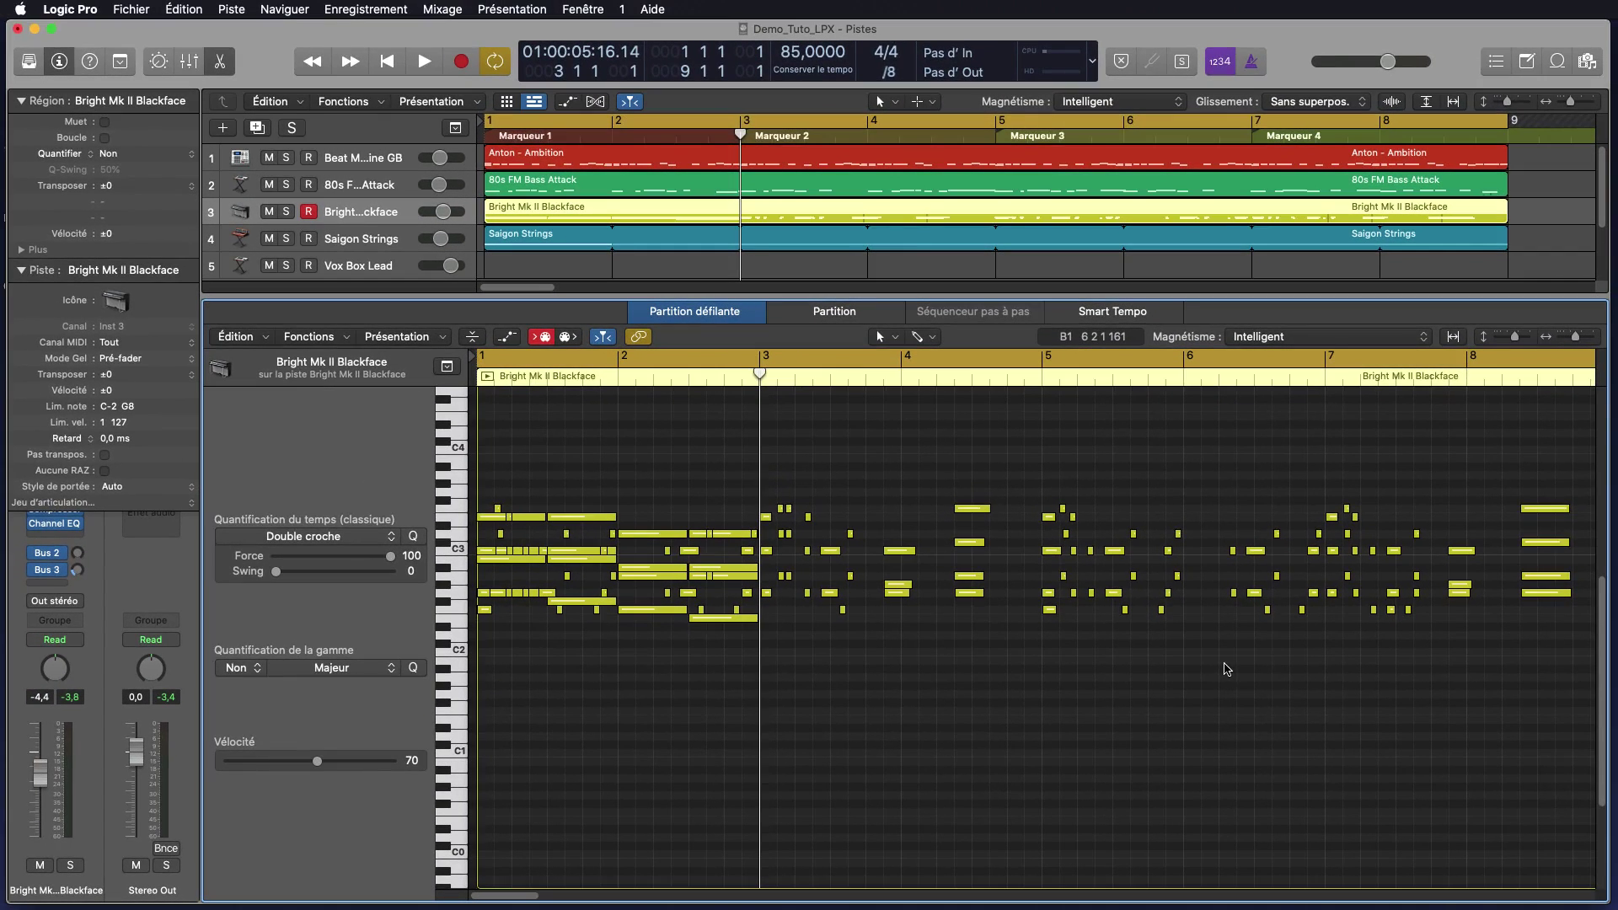
Open the step input keyboard, move it clear of the notes, and insert a whole note C0 at bar 3.
key(alt+super+k)
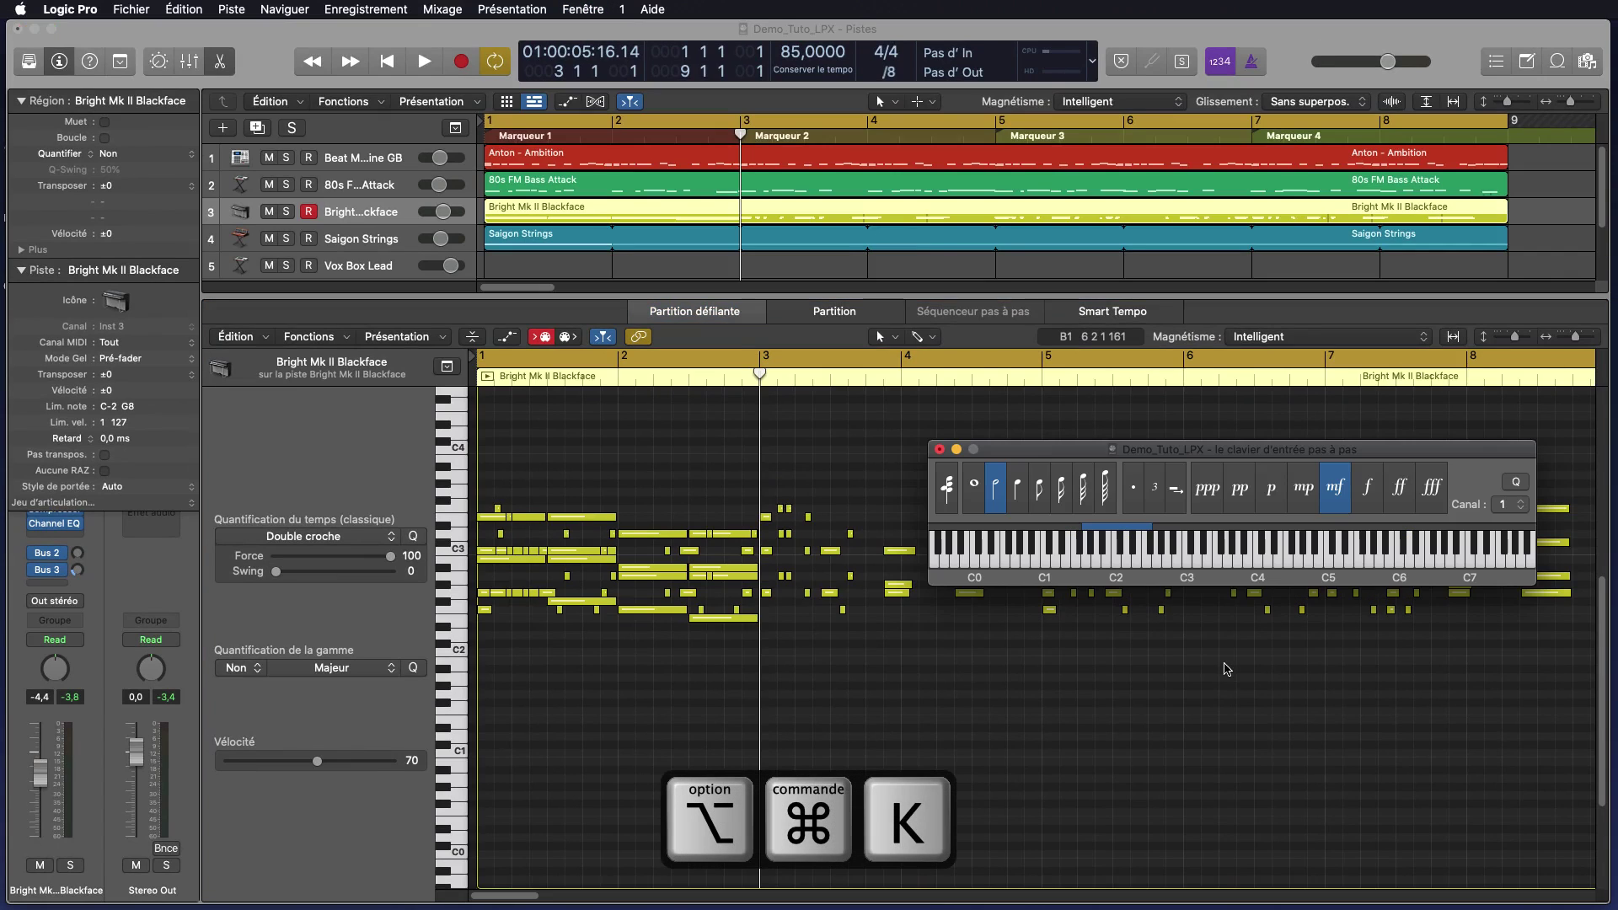
drag(1398, 458, 1249, 226)
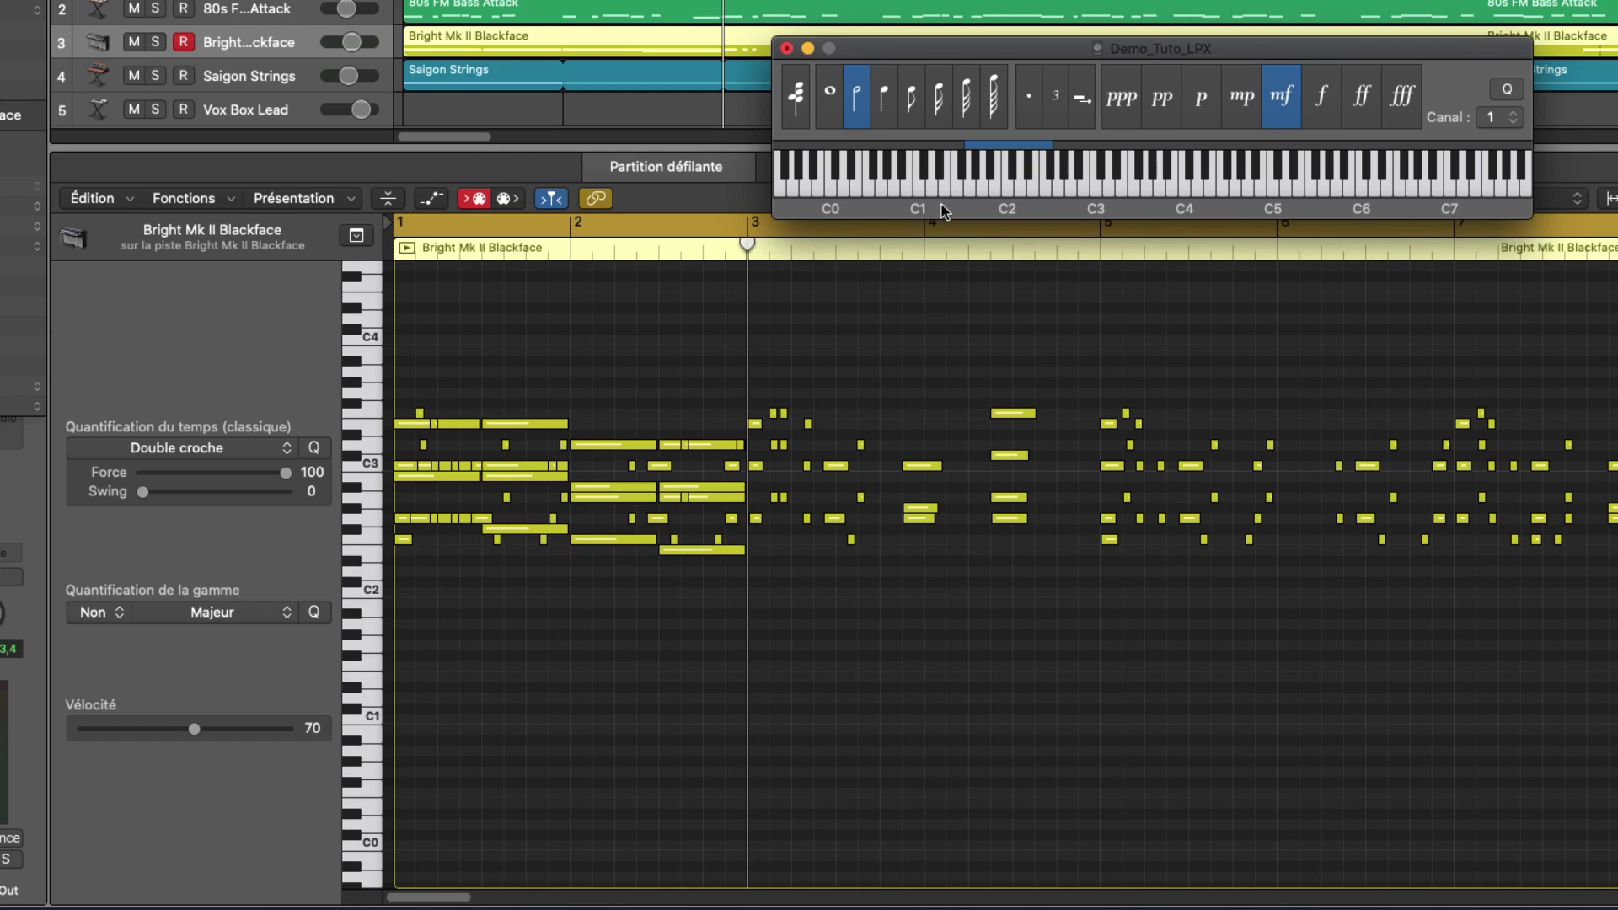
click(833, 97)
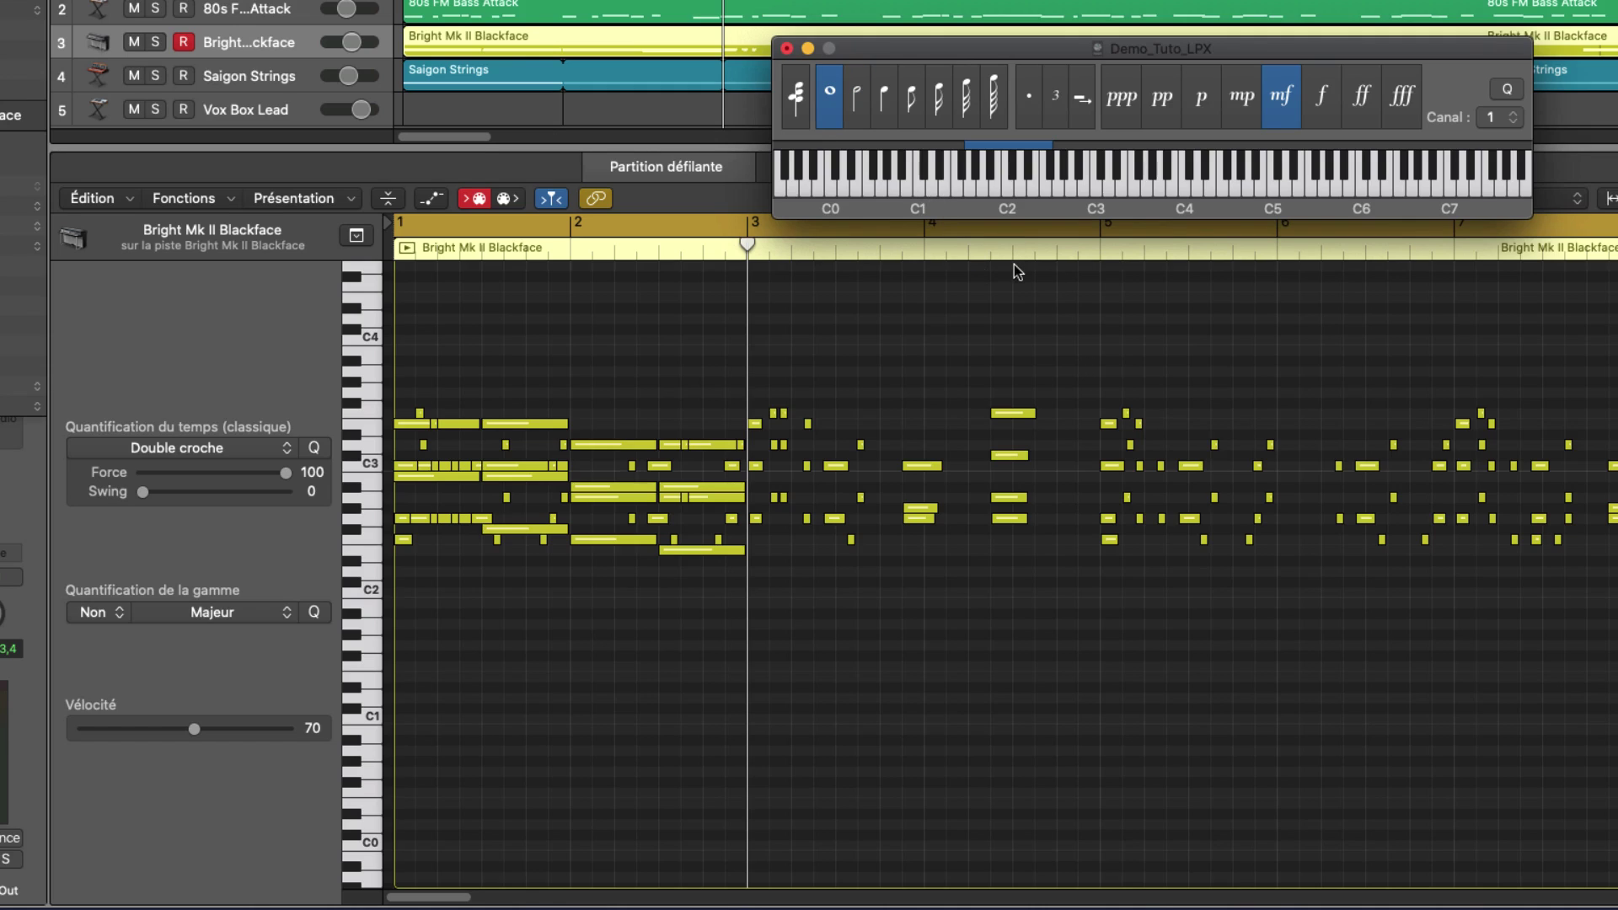
click(830, 189)
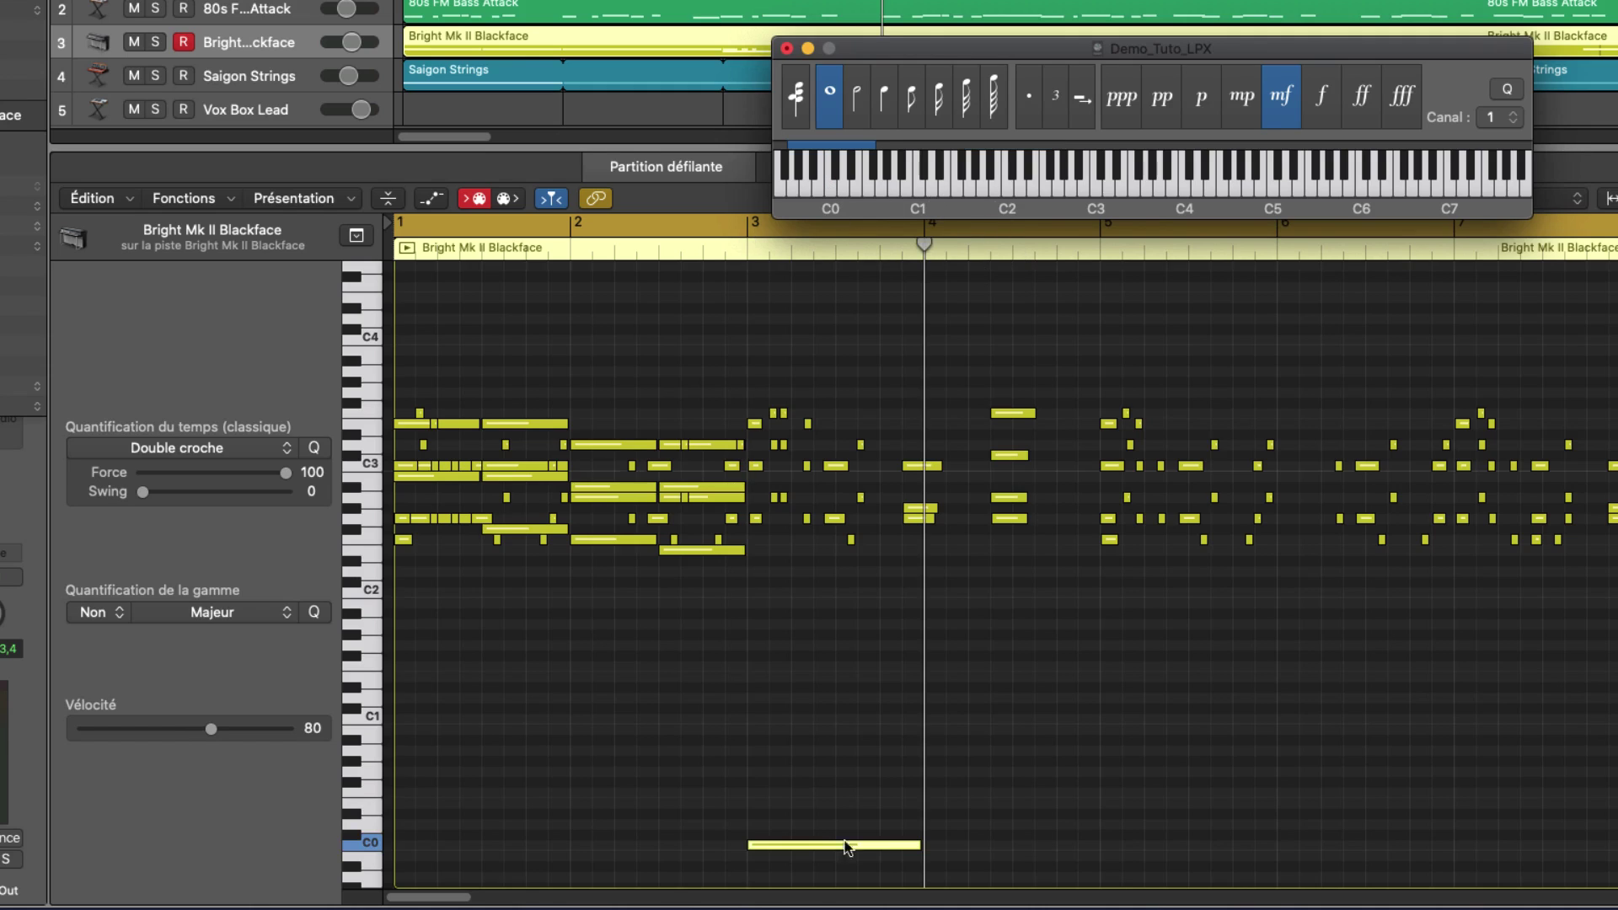
Insert a quarter note E0, a half note G0 and a whole note C1 in succession from bar 4 with the step input keyboard.
click(884, 95)
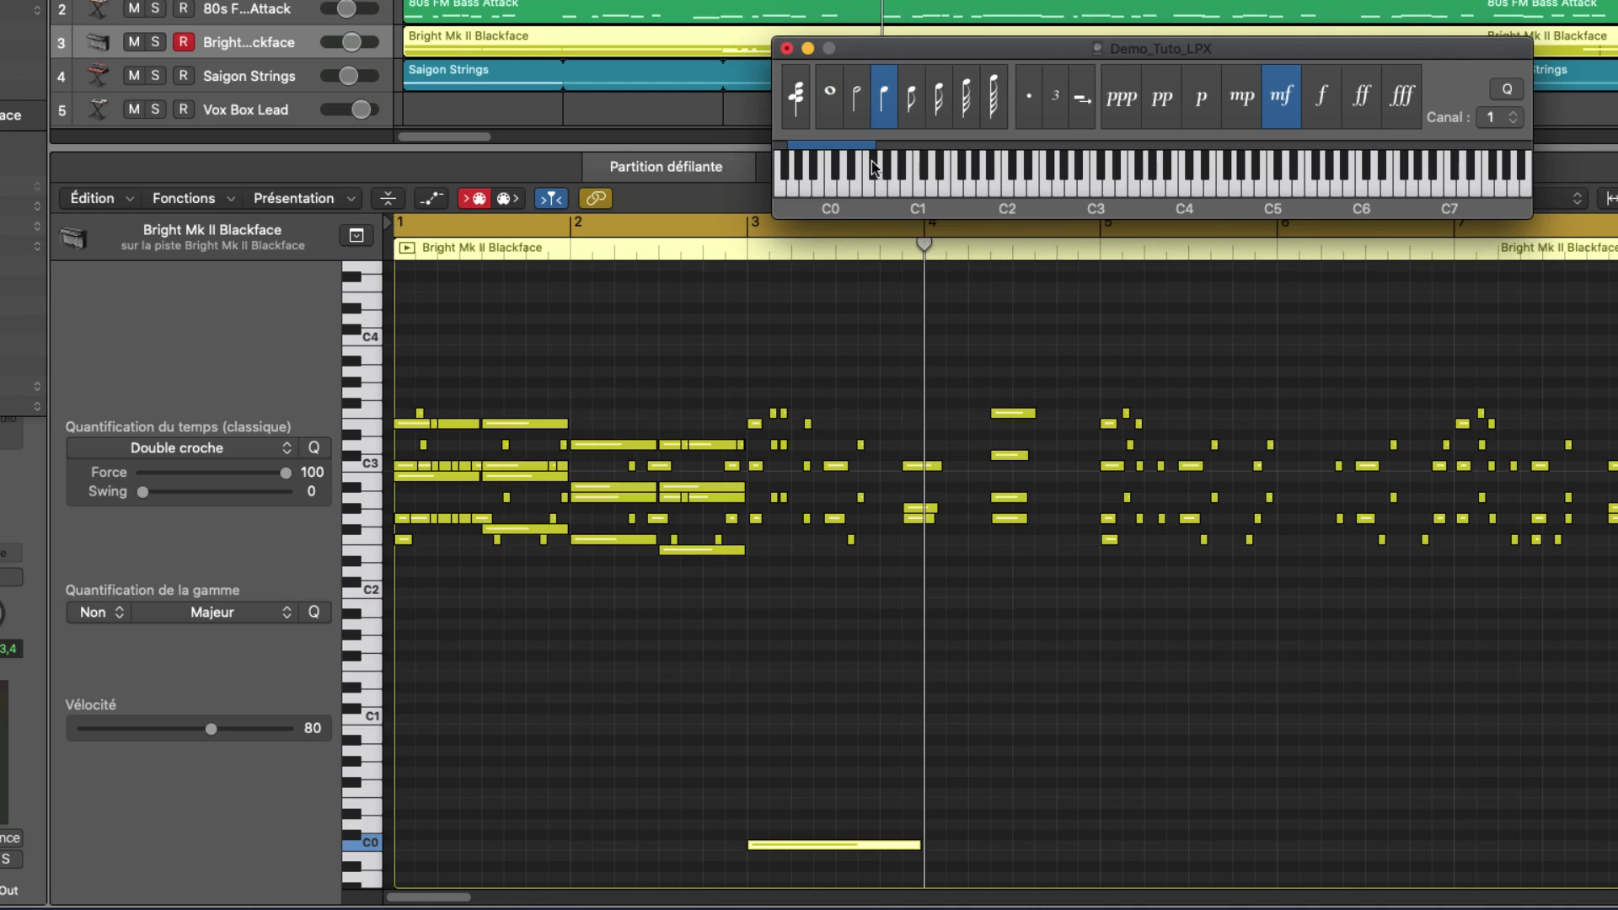
click(858, 195)
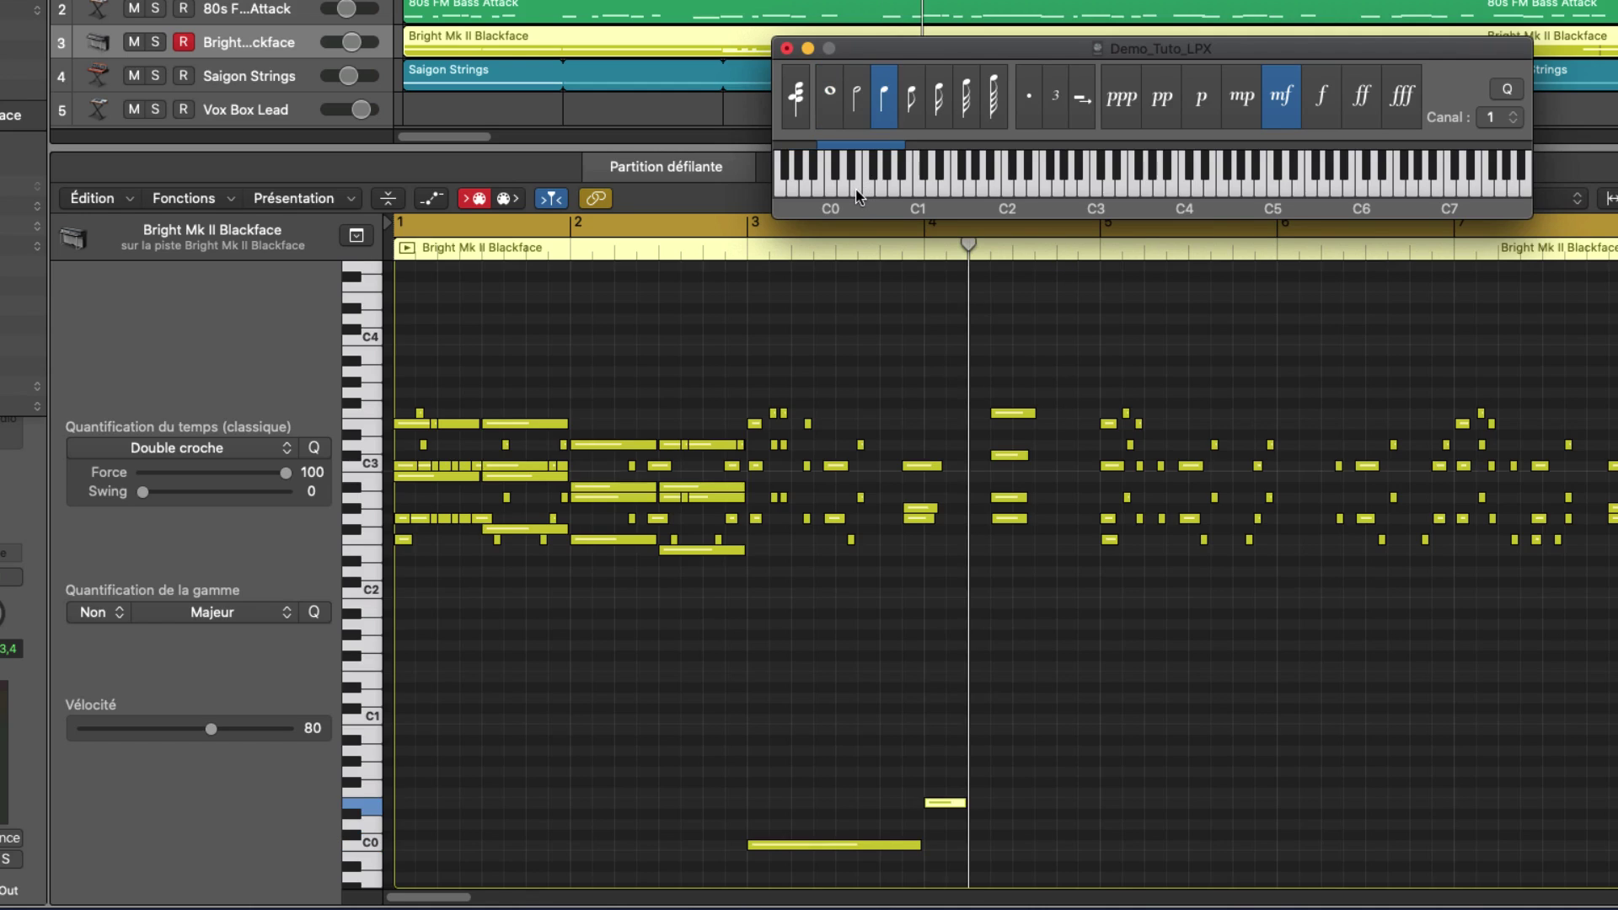
click(856, 96)
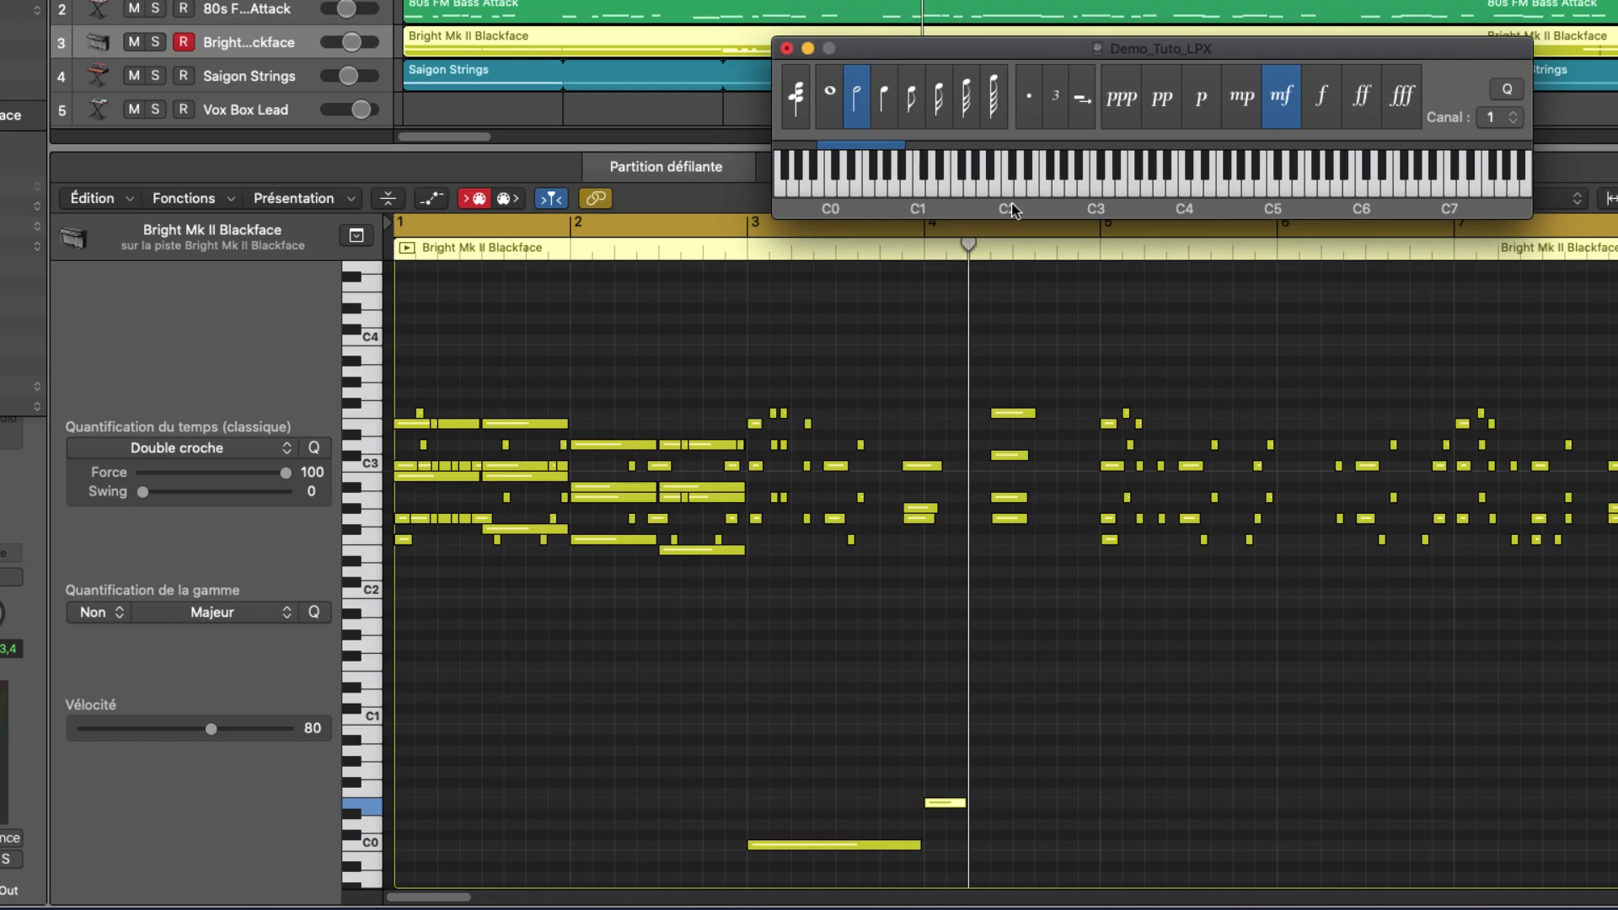
click(883, 193)
click(830, 94)
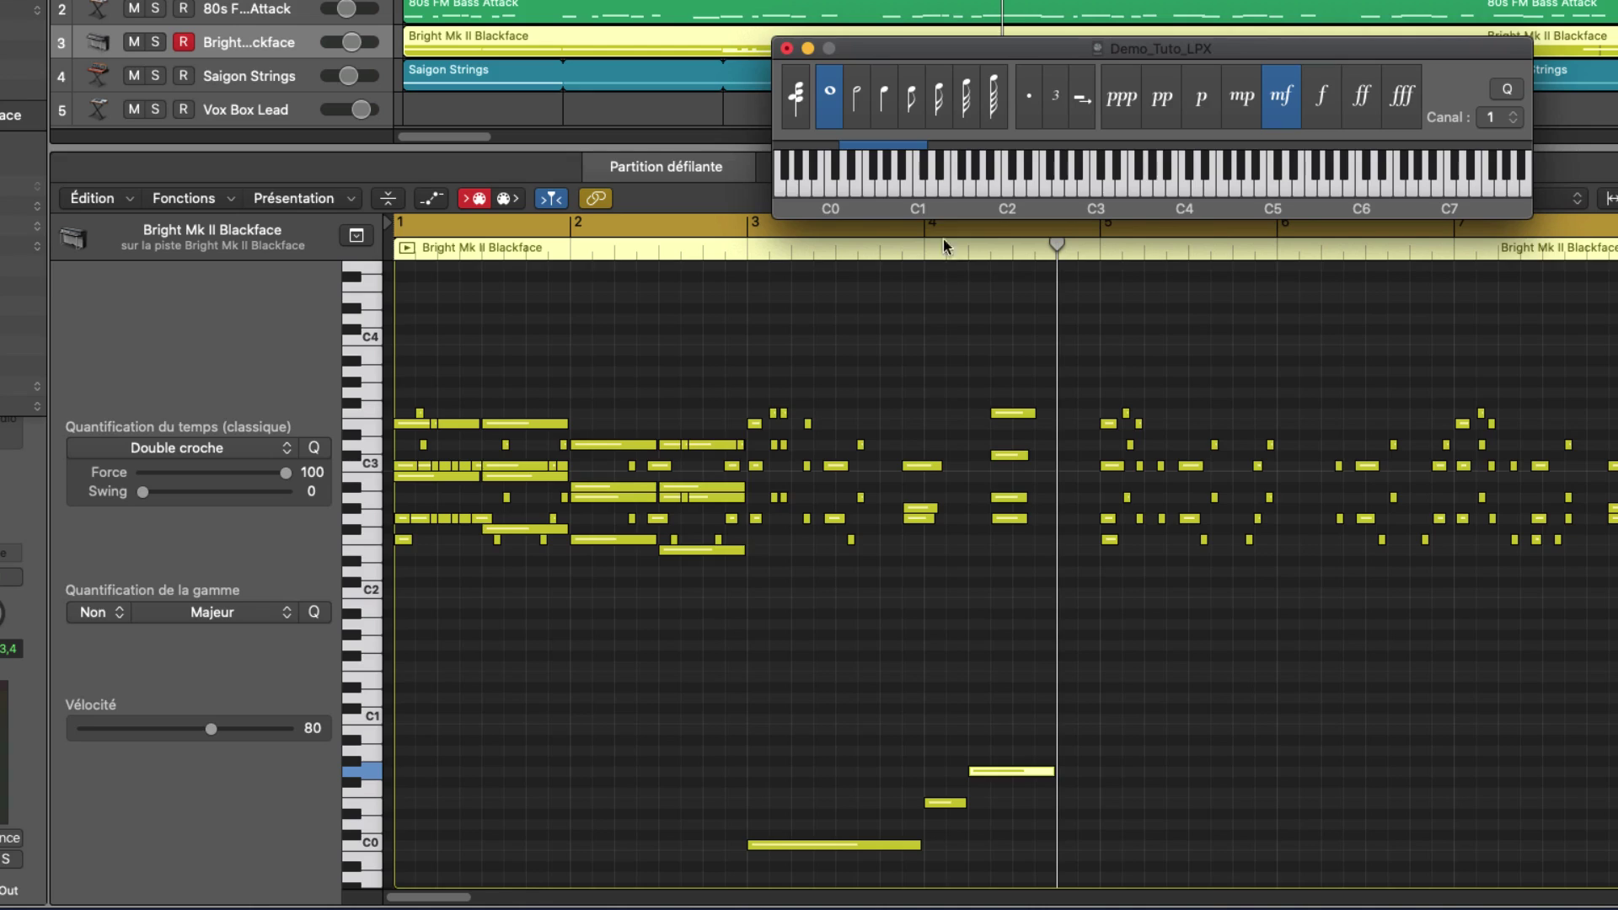
click(920, 190)
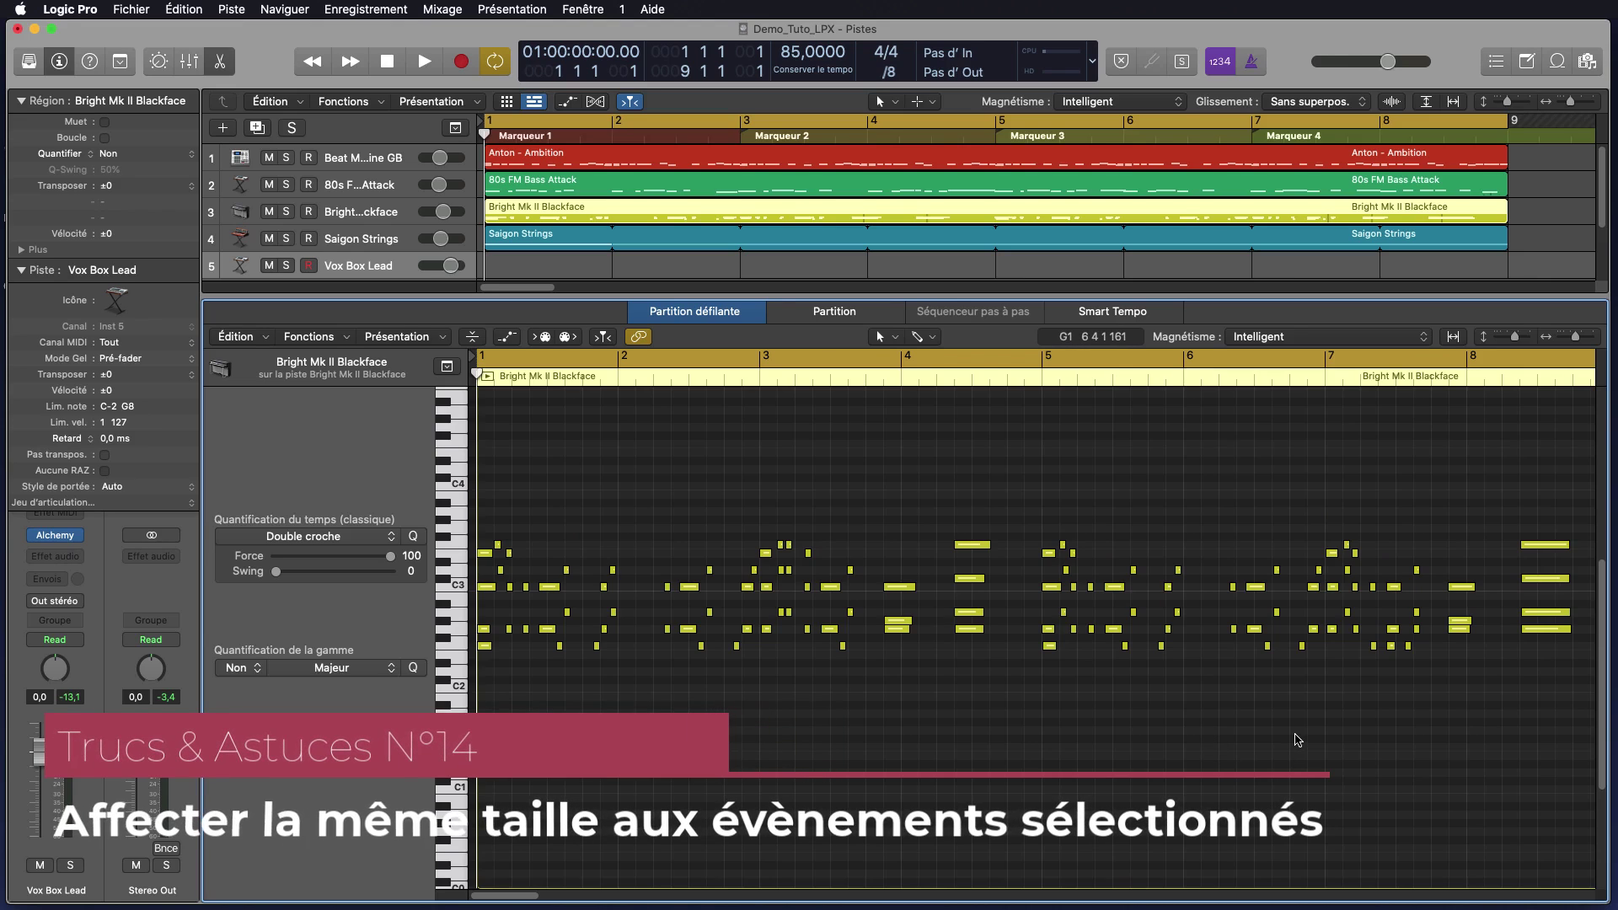
Zoom in on the chord of F3, C#3, A2 and G2 in bar 4 and select its four notes.
drag(1012, 510, 964, 717)
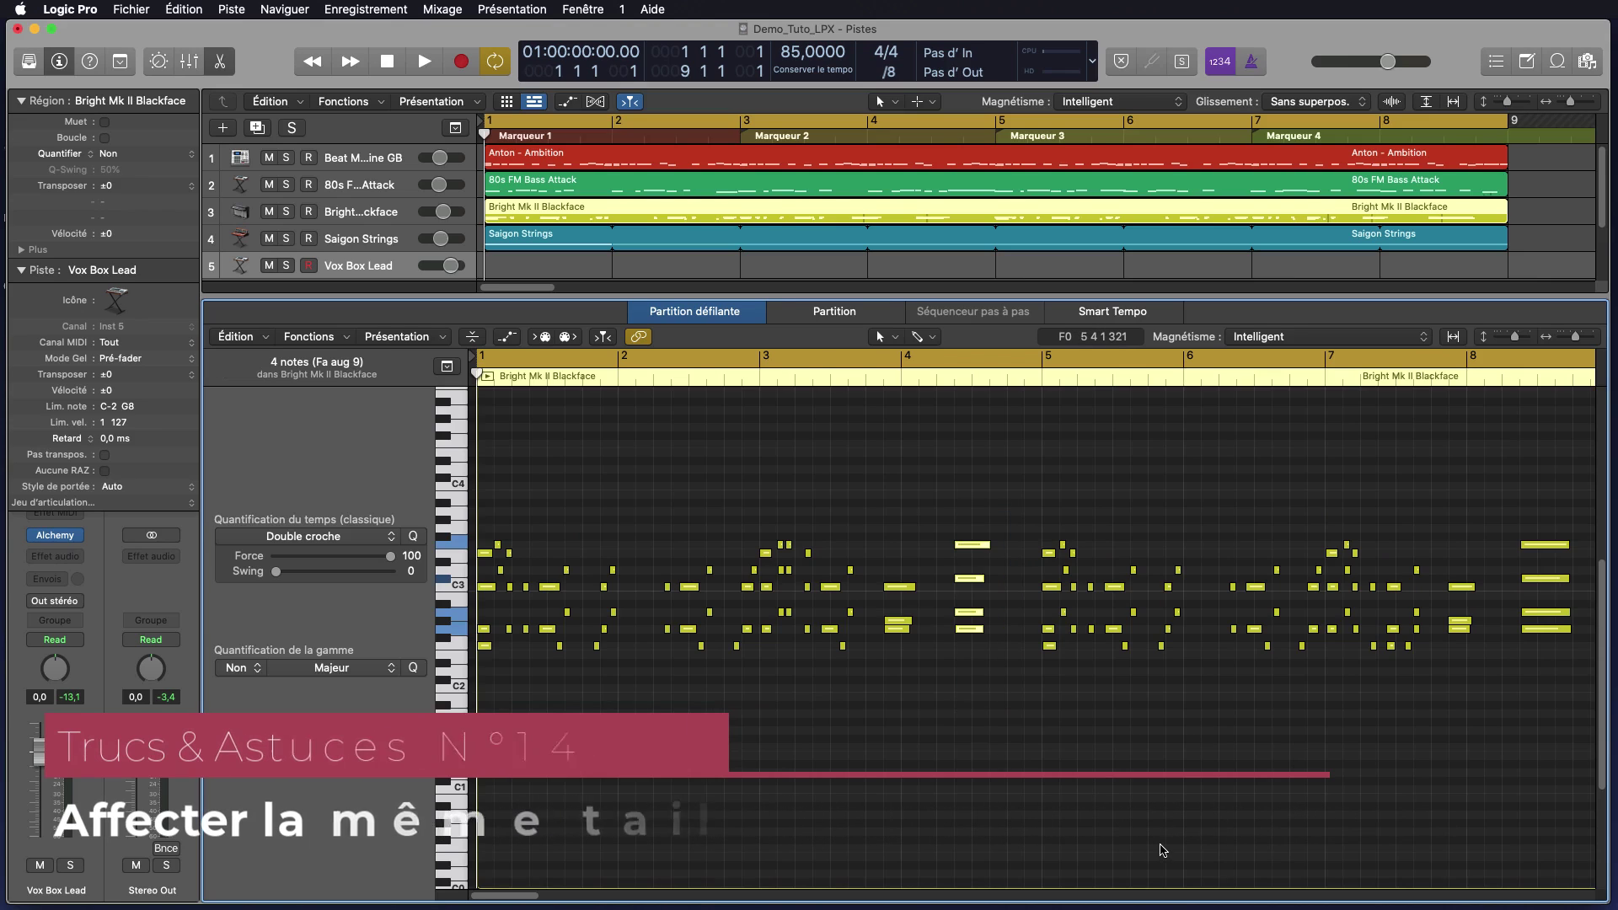
key(z)
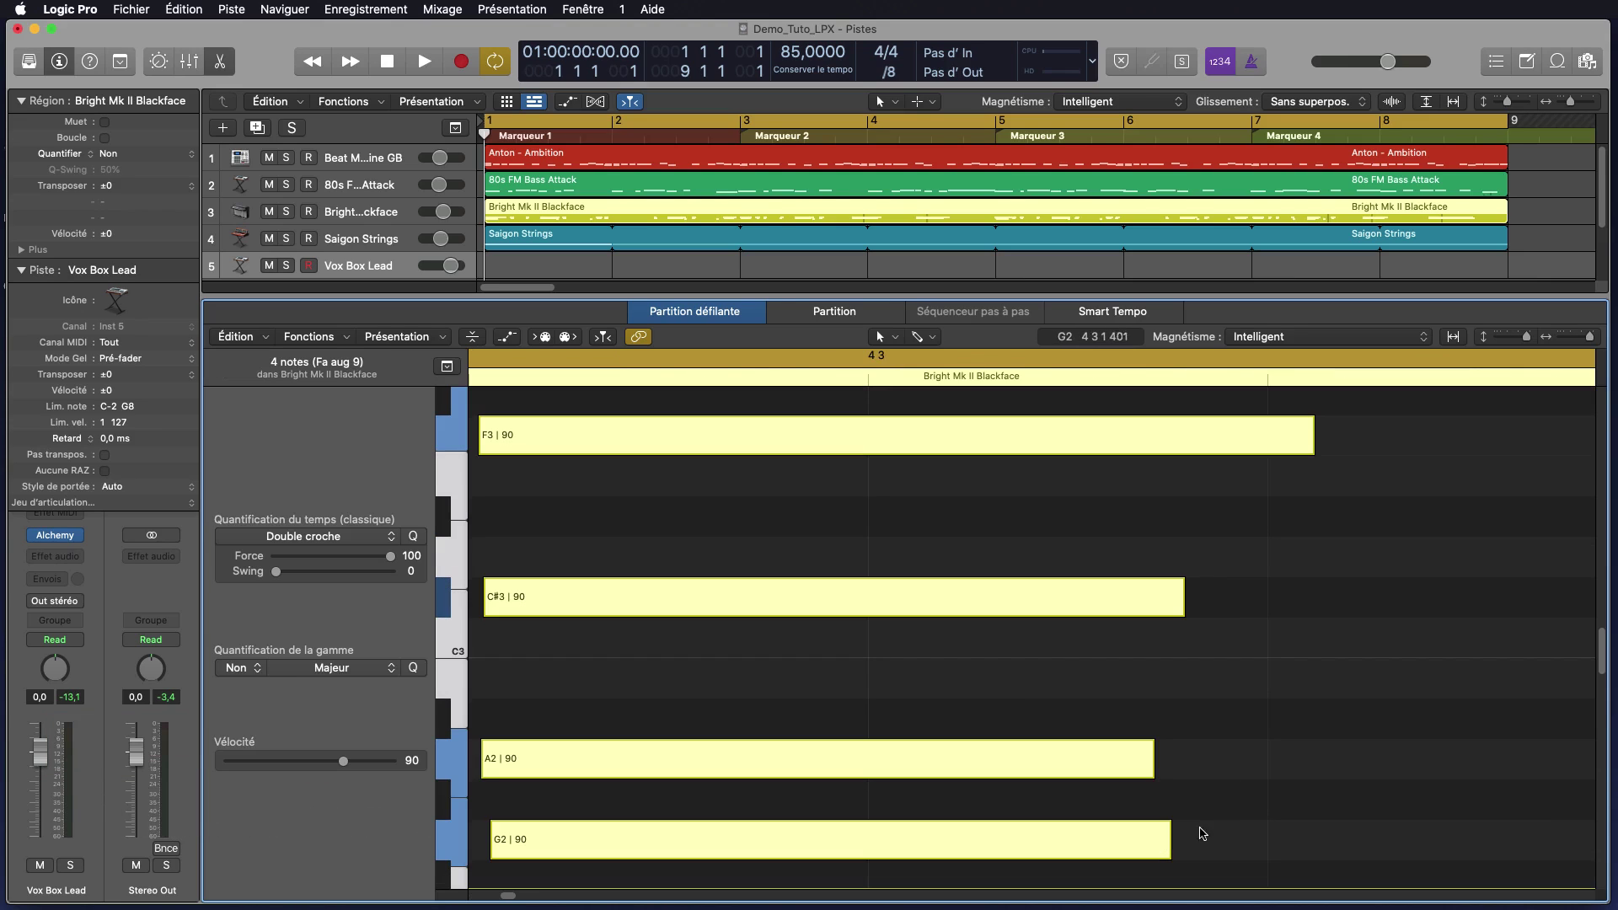
click(1374, 803)
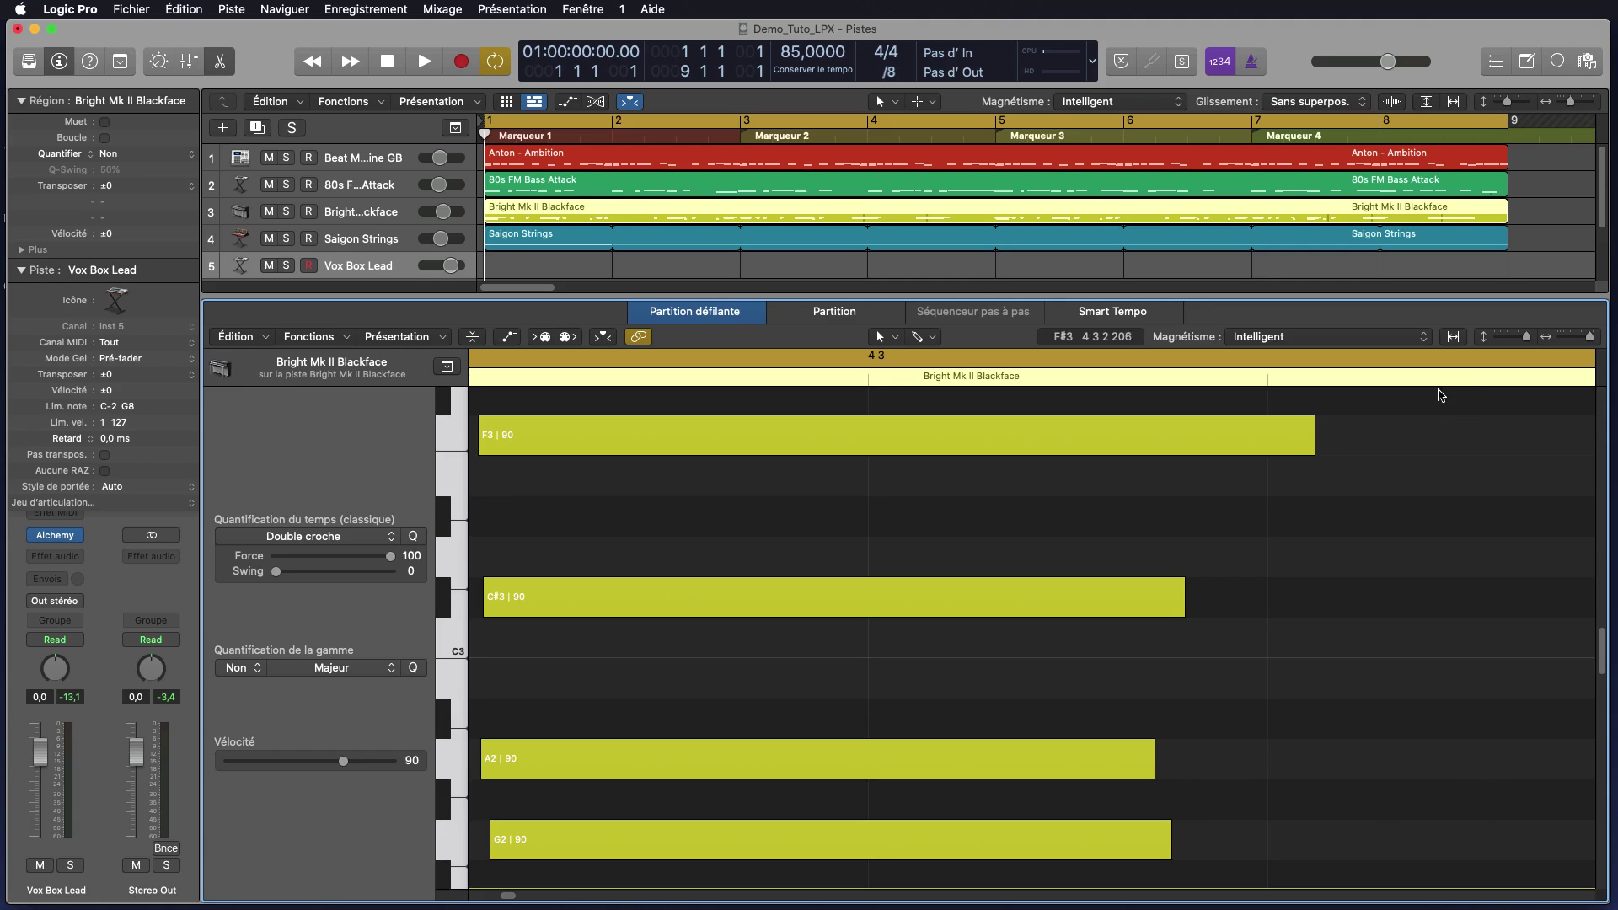
drag(1412, 424, 675, 871)
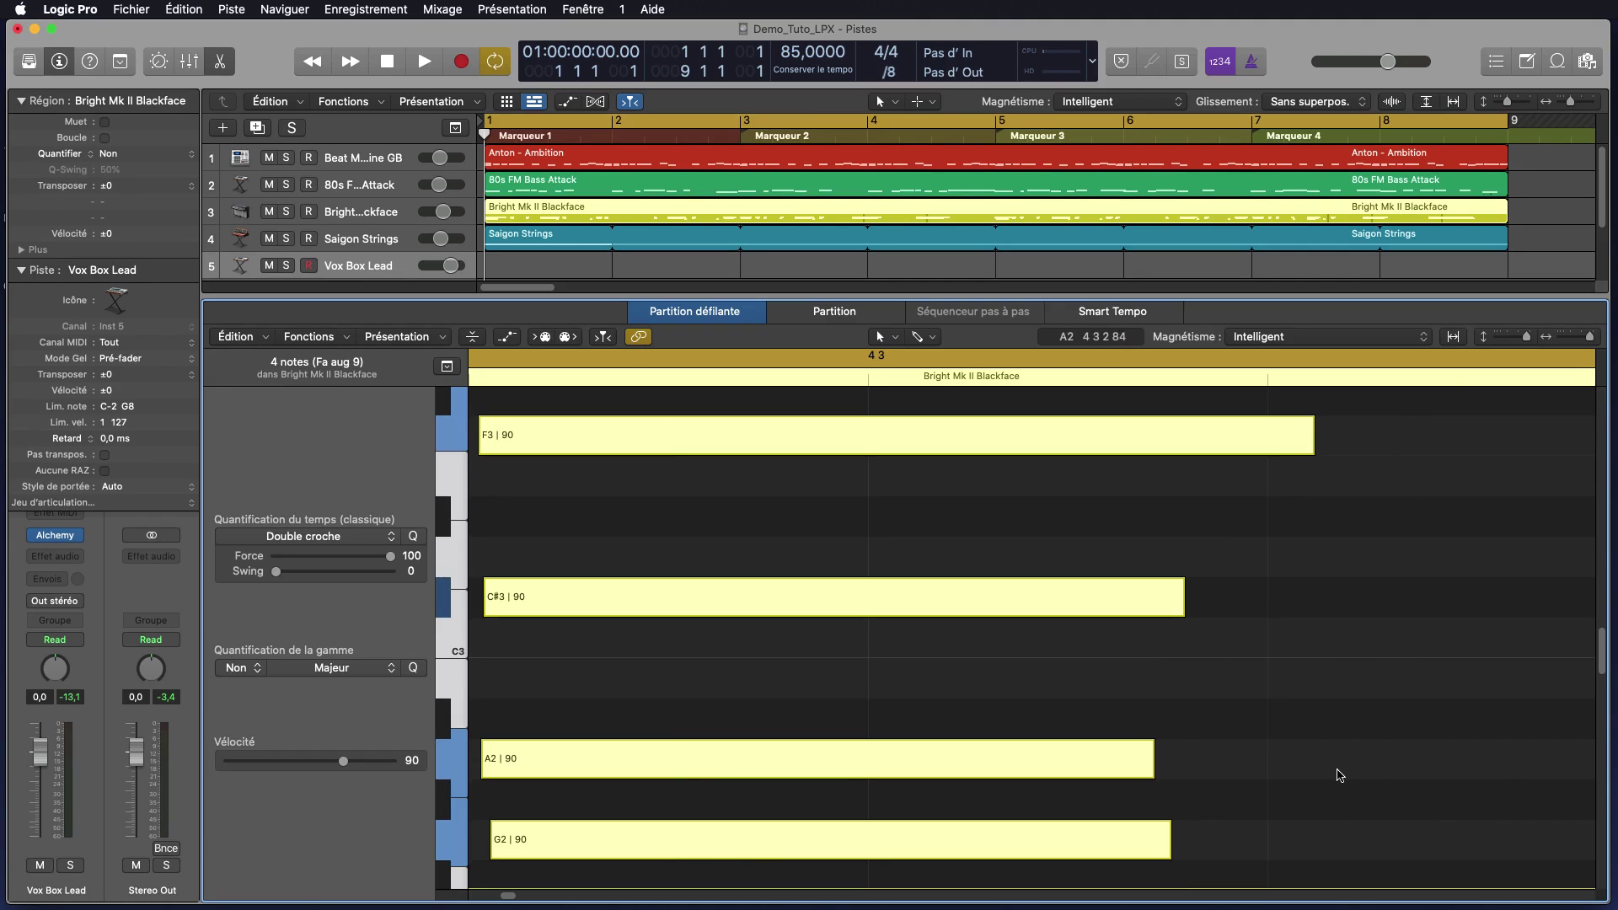
Give the four selected chord notes the same length by extending C#3 to about position 4 3 2, and deselect them.
key(alt+shift)
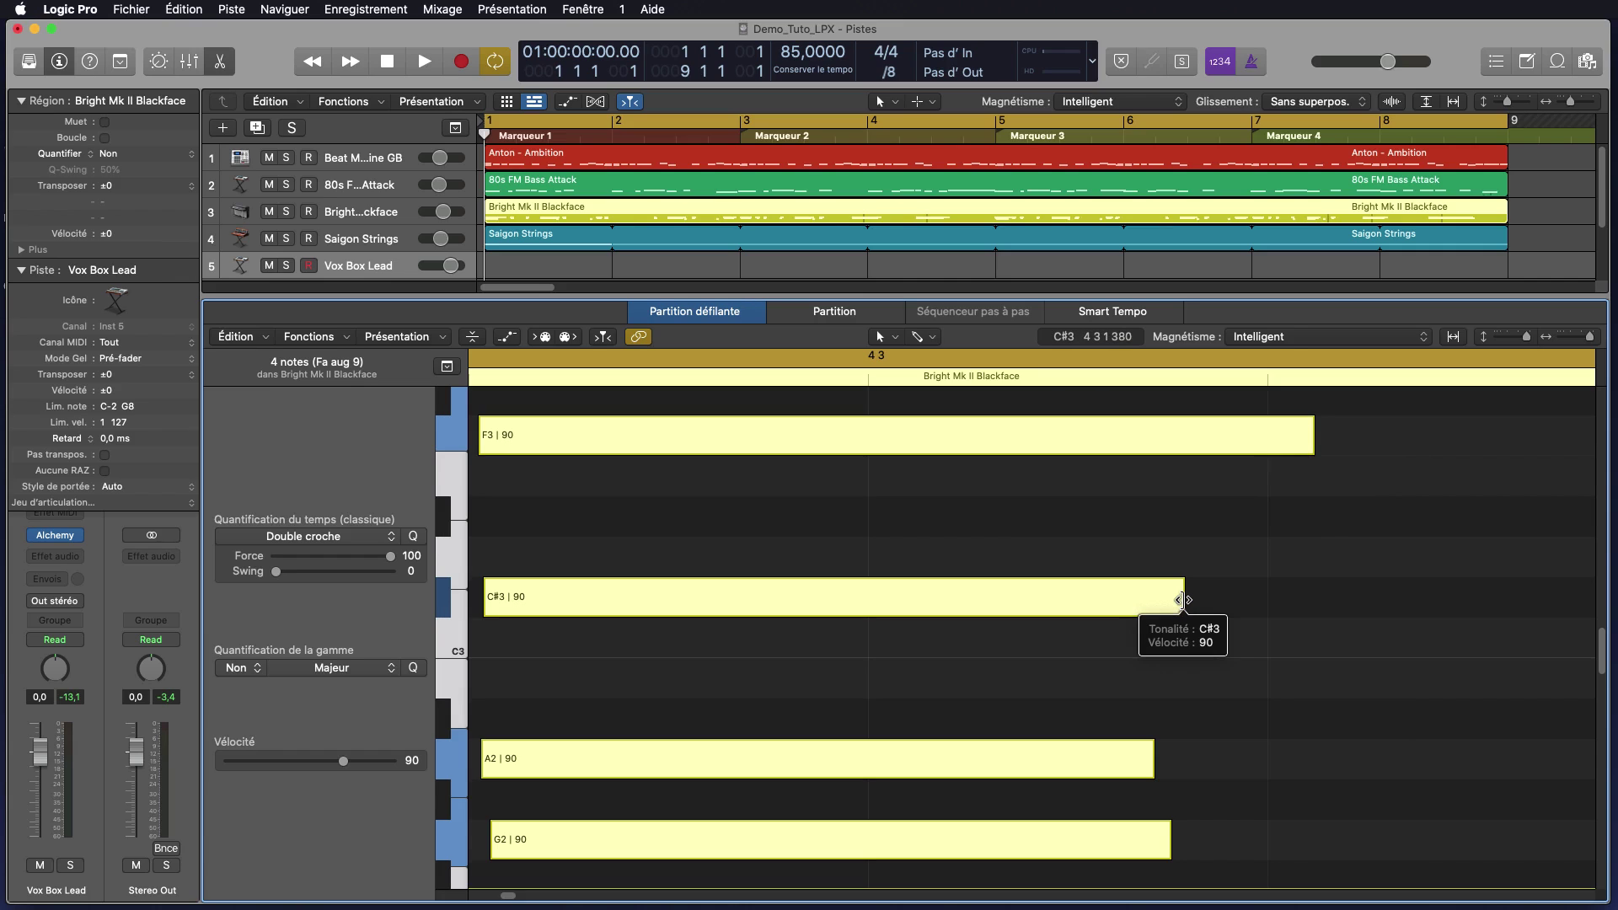
drag(1184, 605, 1264, 609)
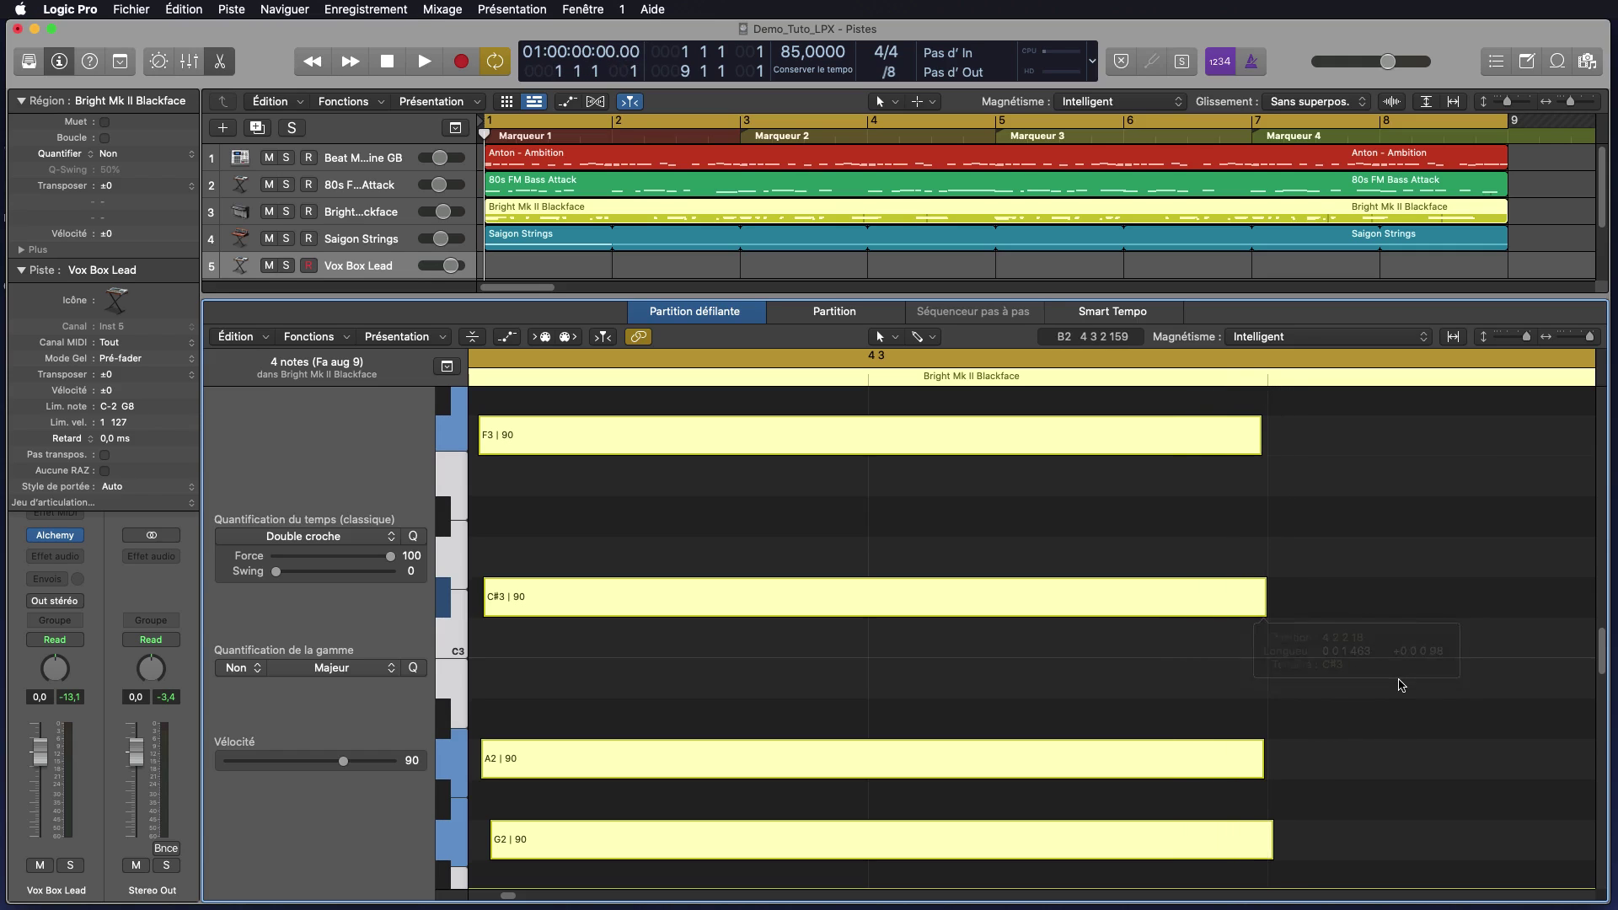
click(1401, 688)
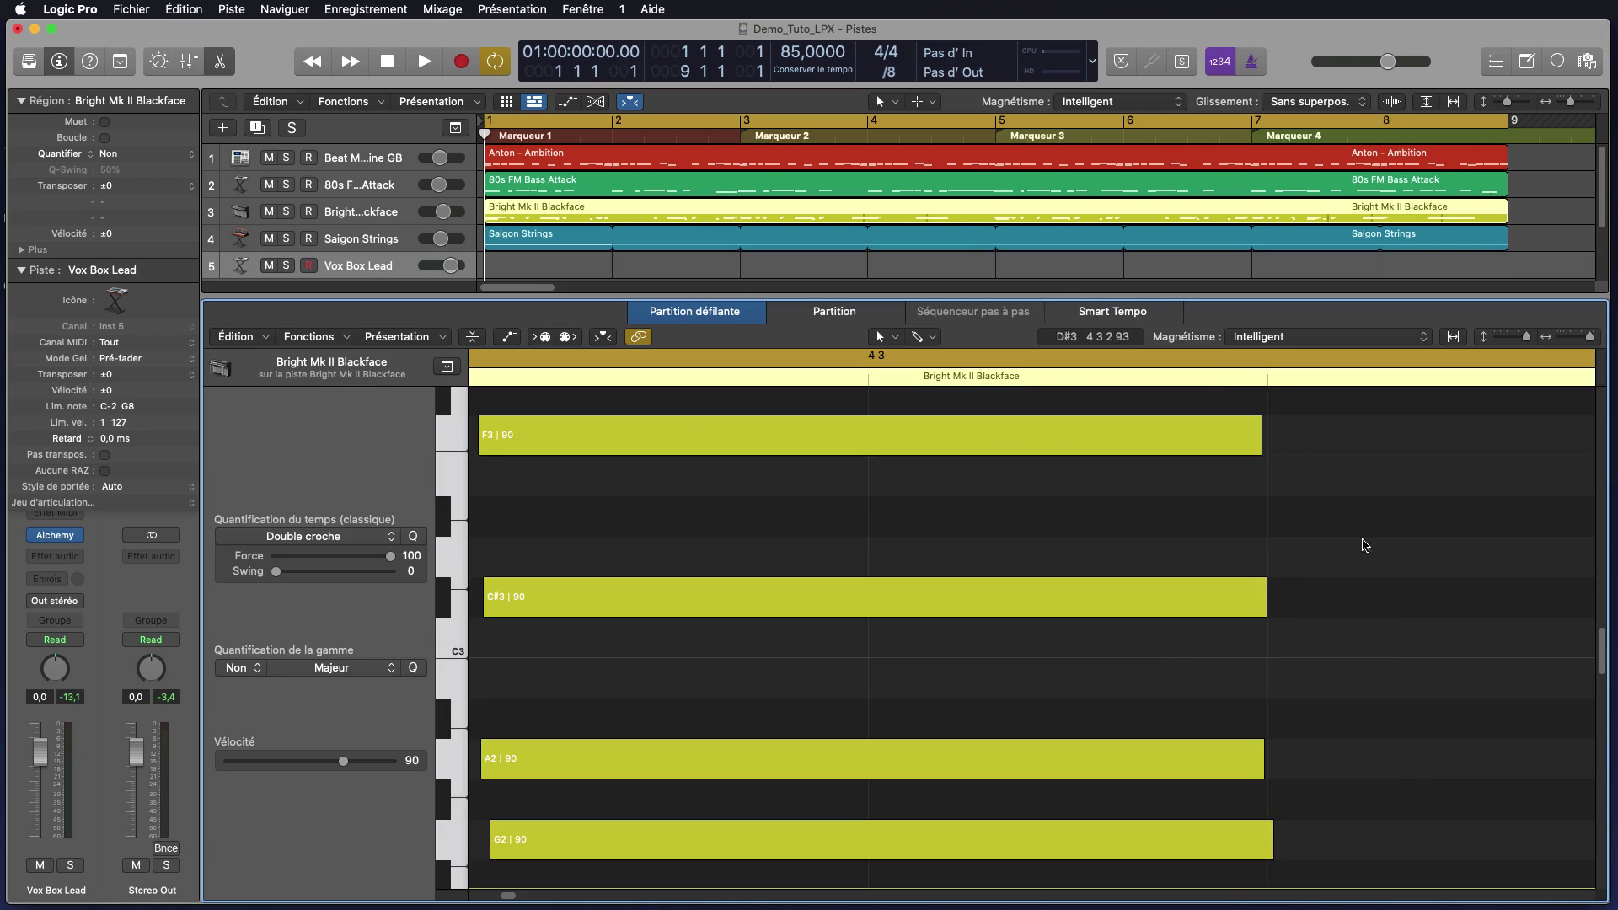